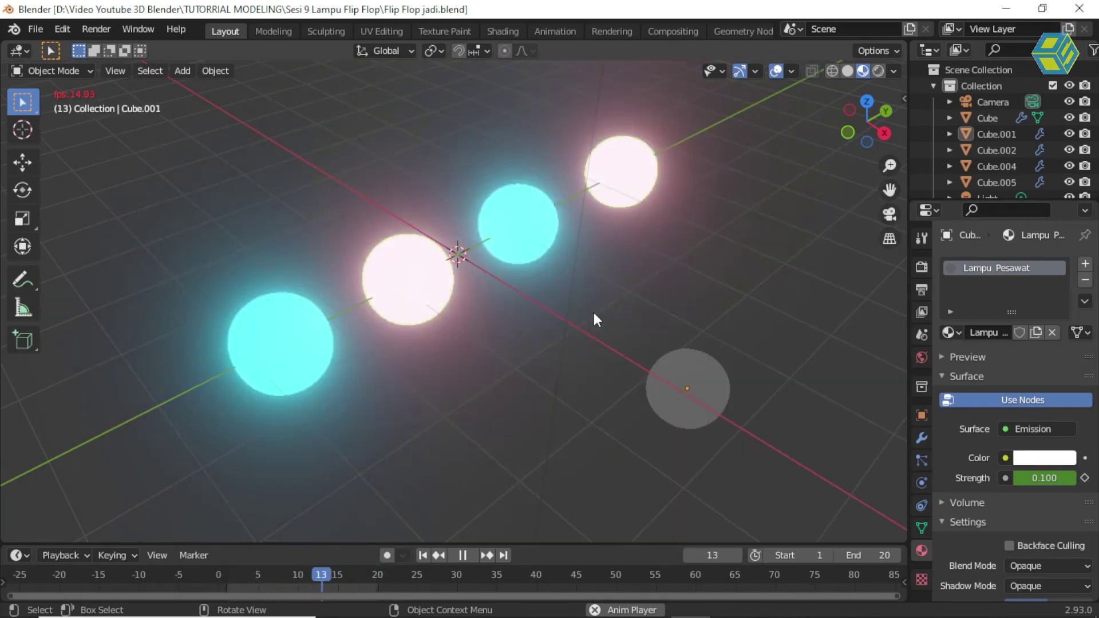
Step: Stop the glowing-spheres playback at frame 4 and show the File menu
key(space)
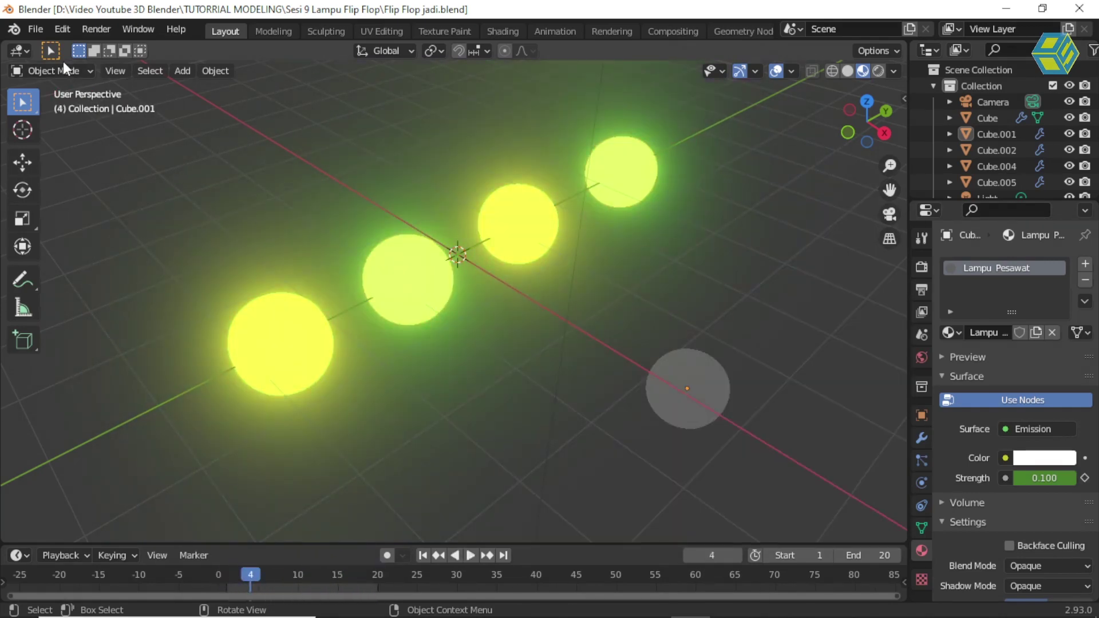
click(37, 25)
mouse_move(72, 79)
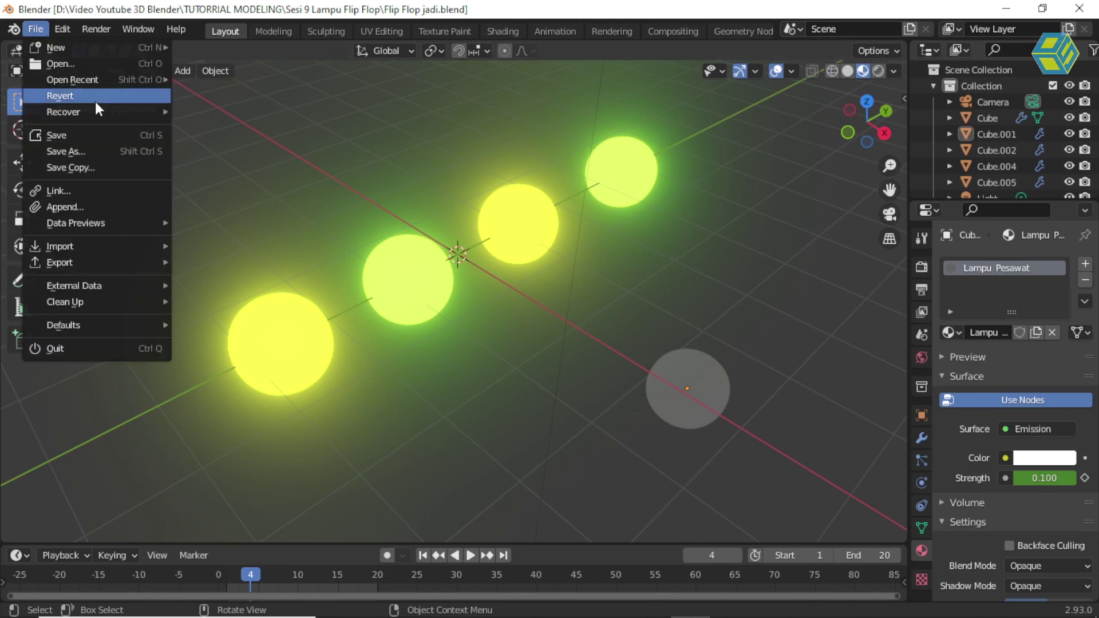
Step: Open Flip Flop.blend, then add and delete a stray UV sphere
click(235, 93)
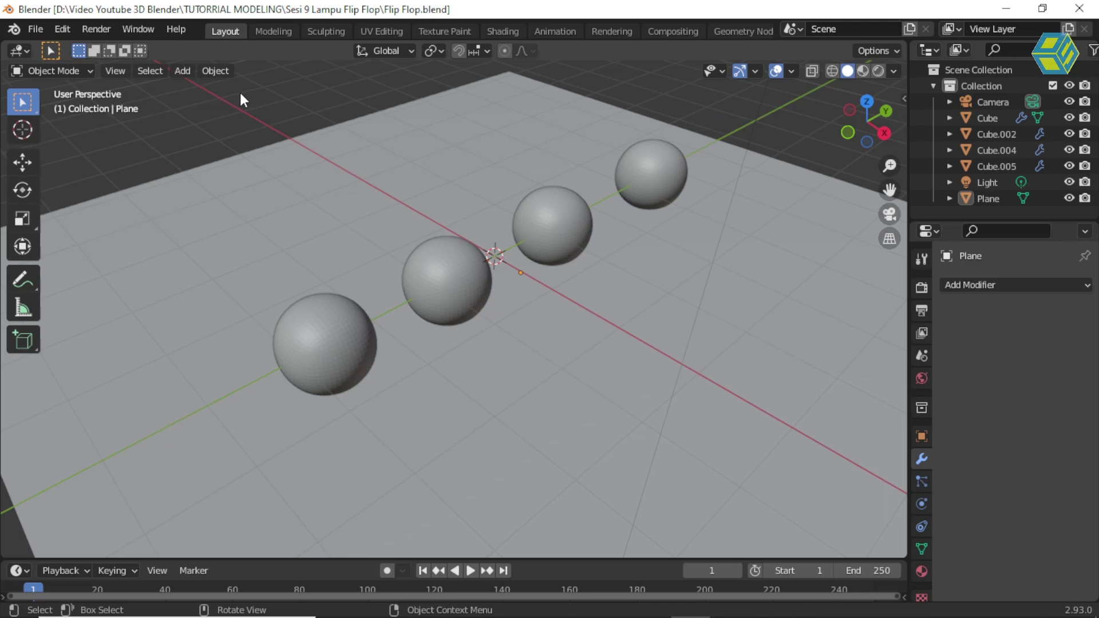
click(180, 71)
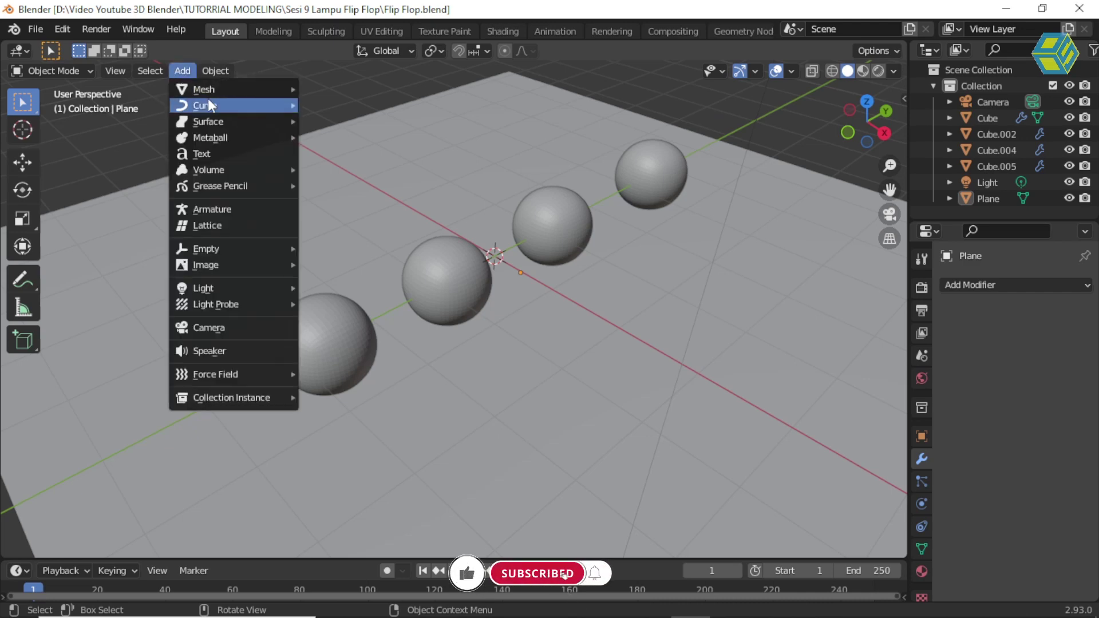
mouse_move(204, 89)
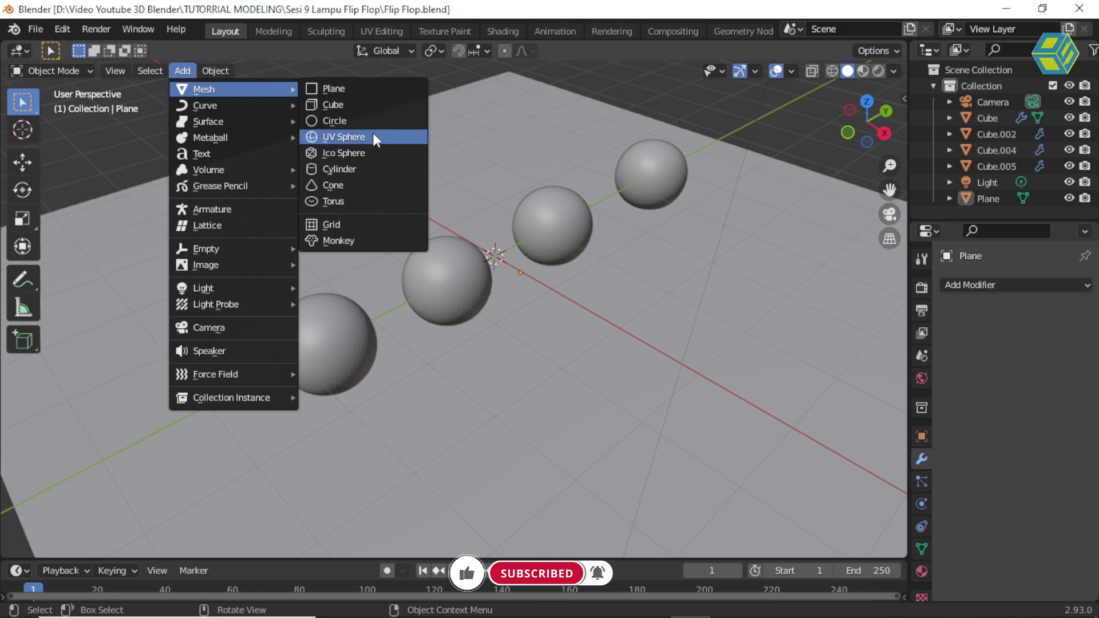
click(375, 140)
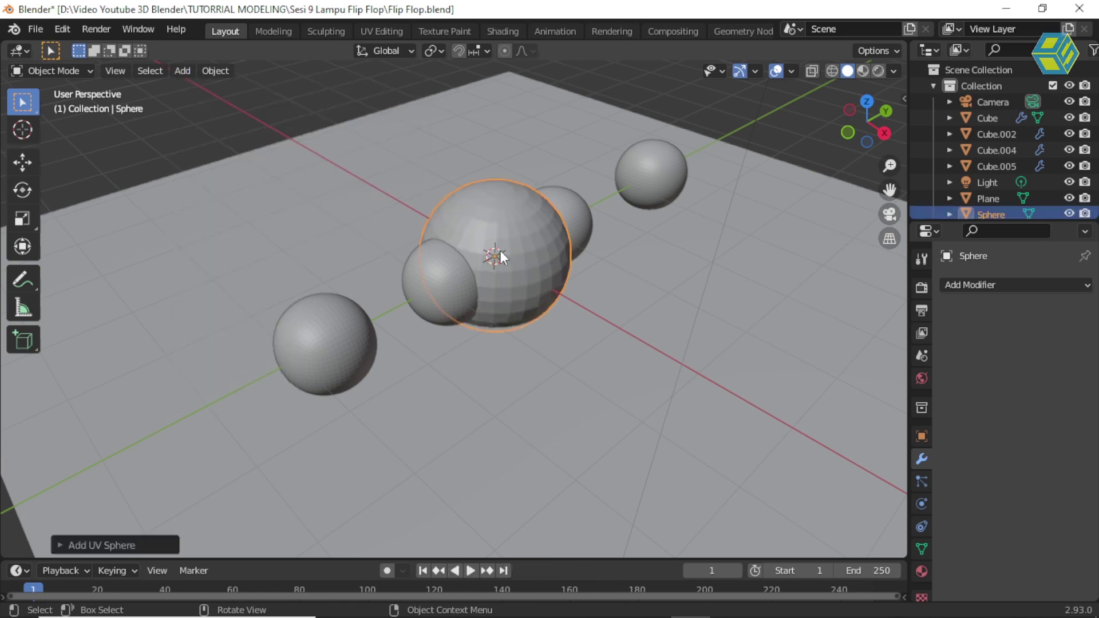
key(Delete)
Step: Duplicate the far sphere and drop the copy in front of the row
click(650, 182)
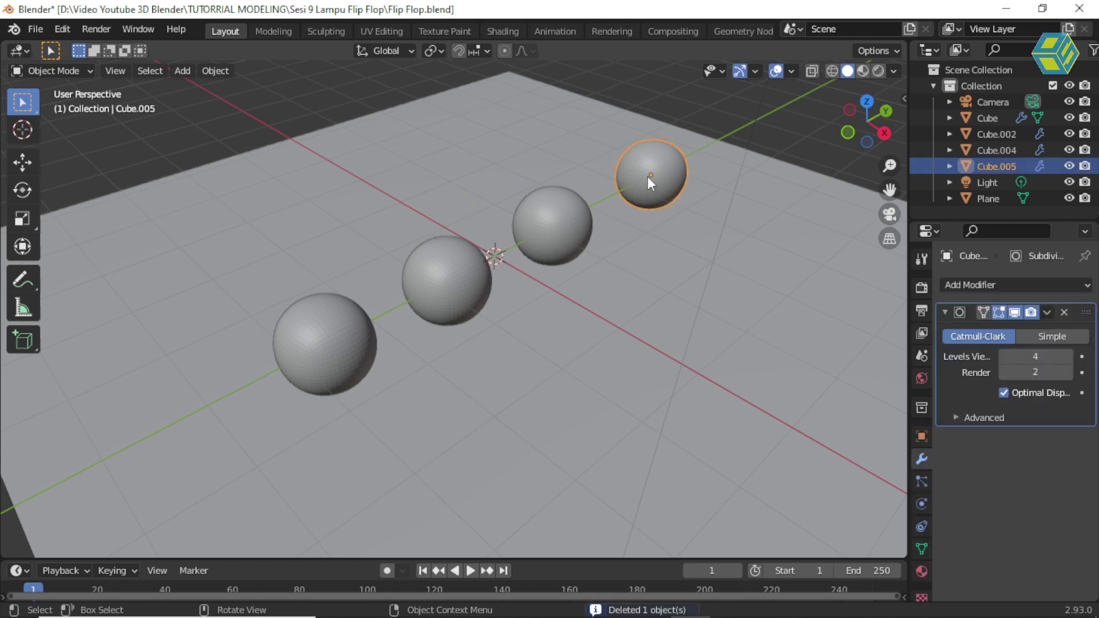
key(shift+d)
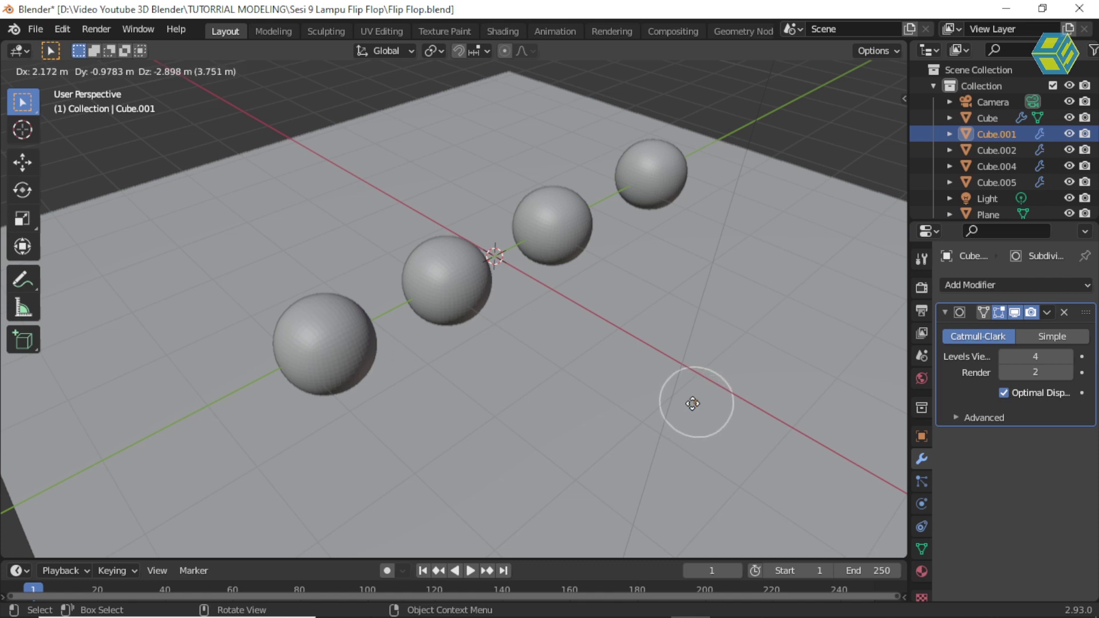
click(686, 413)
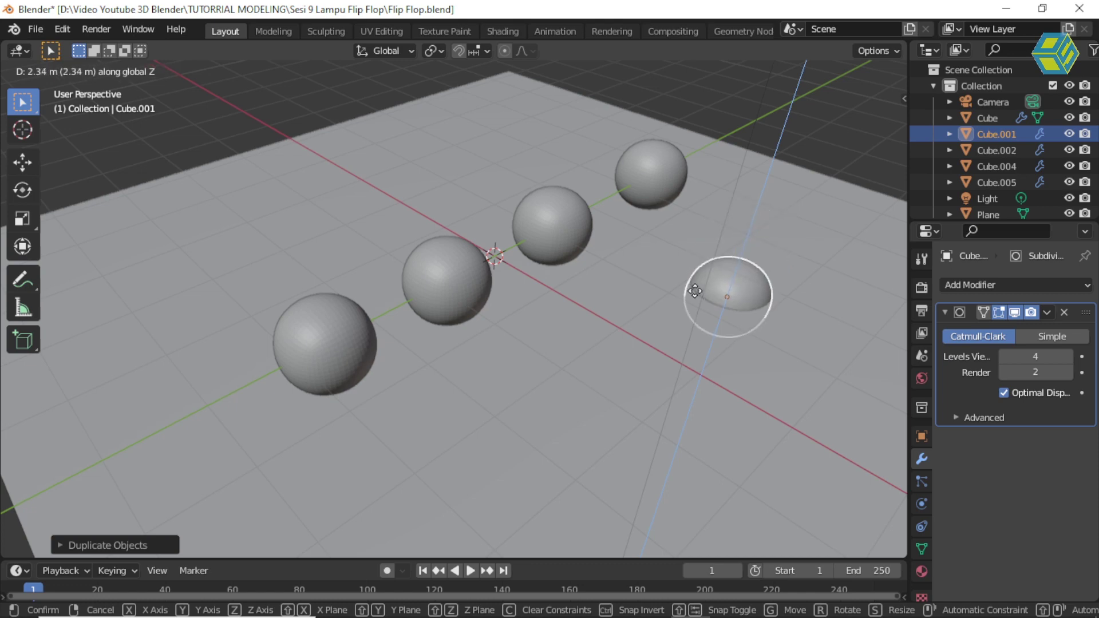
click(696, 253)
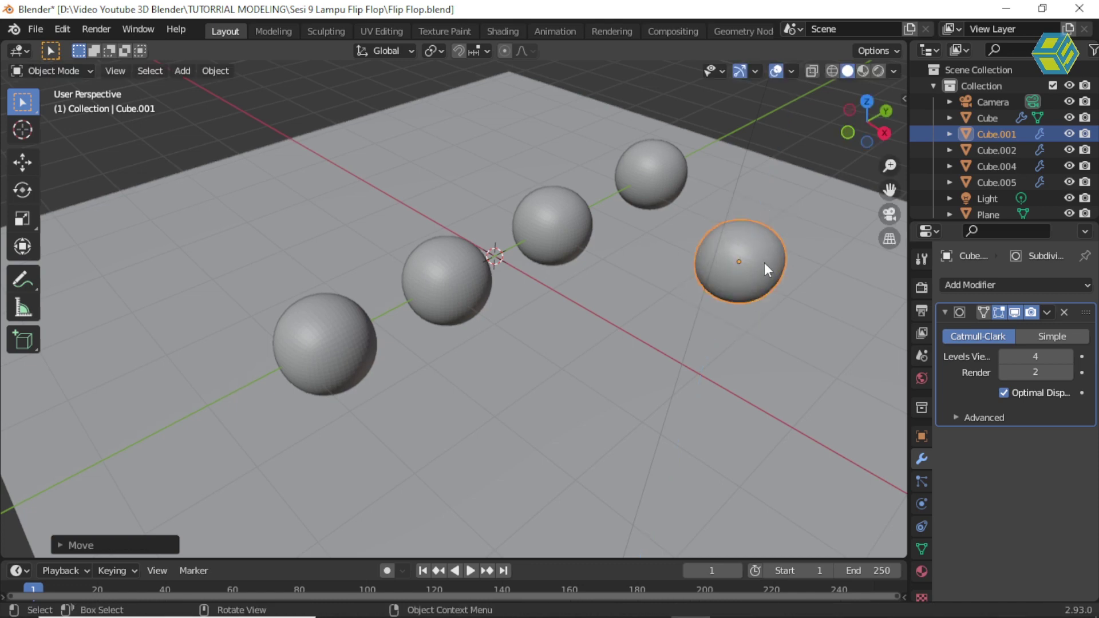
Step: Move the duplicate along Y, then along X onto the red axis line
key(g)
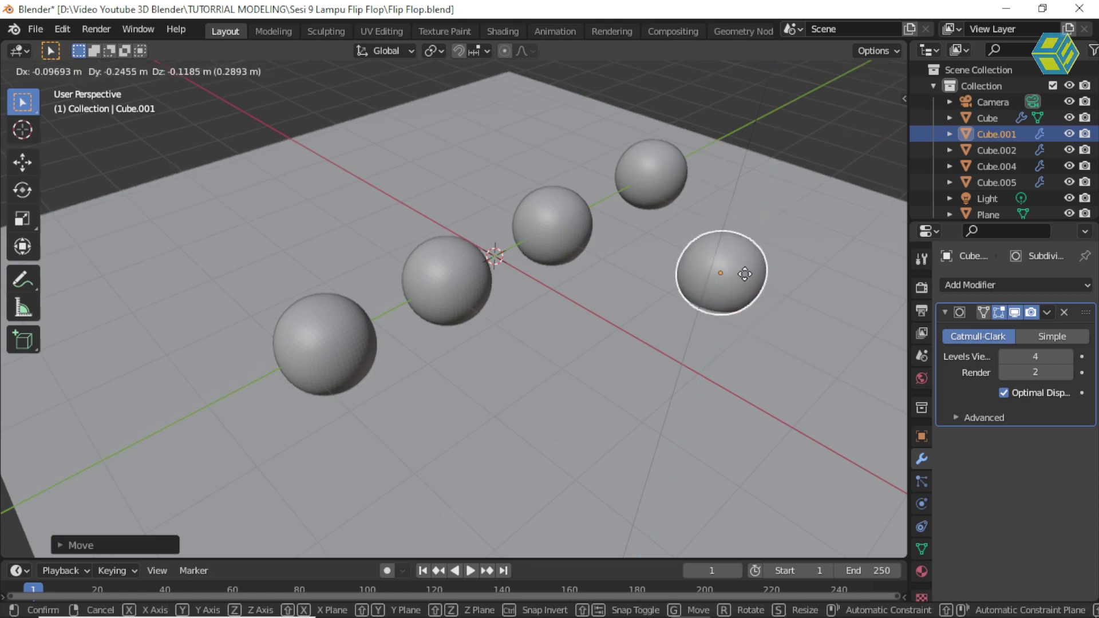
key(x)
key(y)
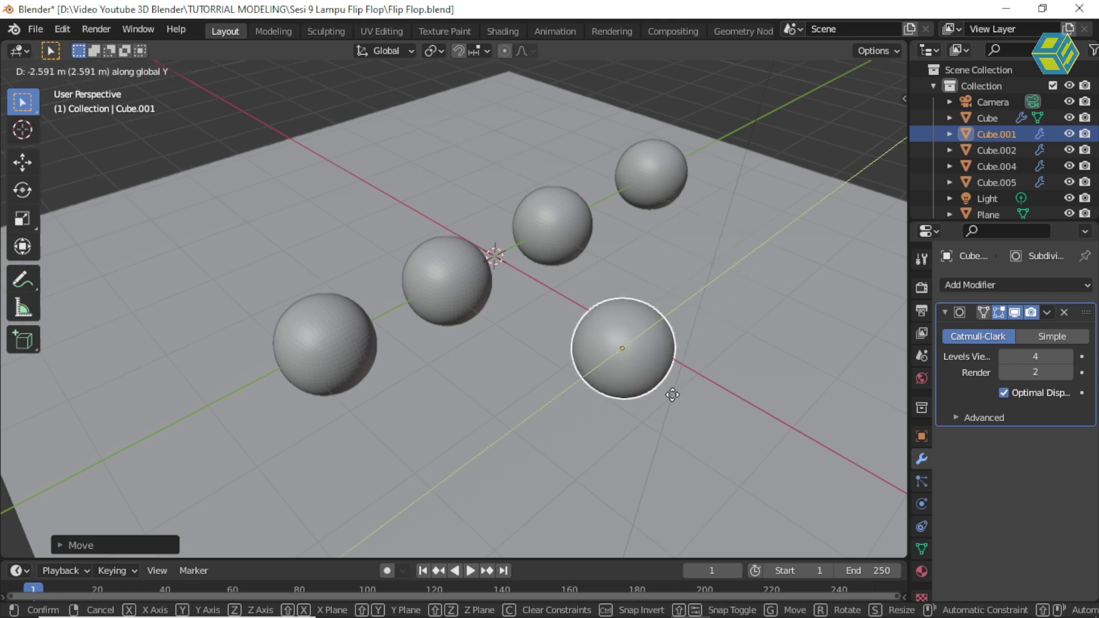
click(661, 352)
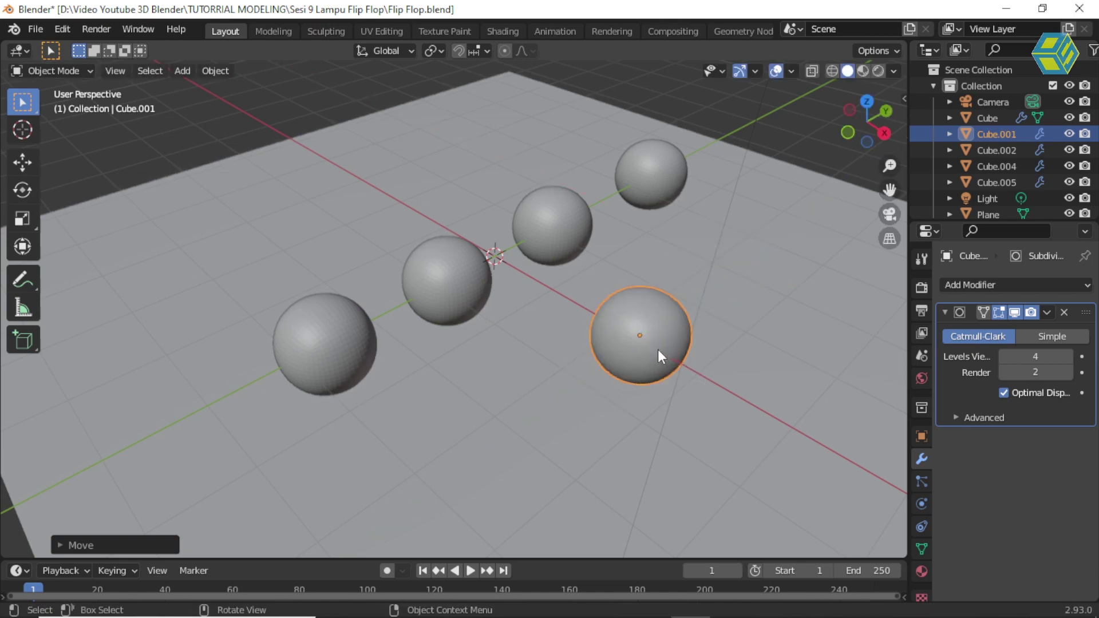
key(g)
key(x)
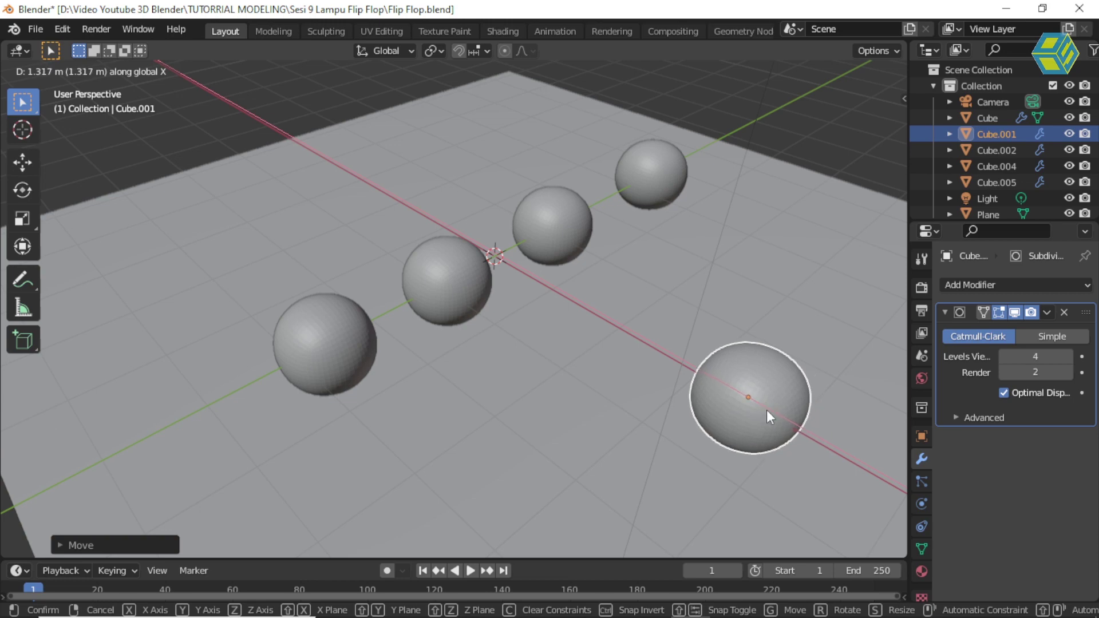
click(767, 410)
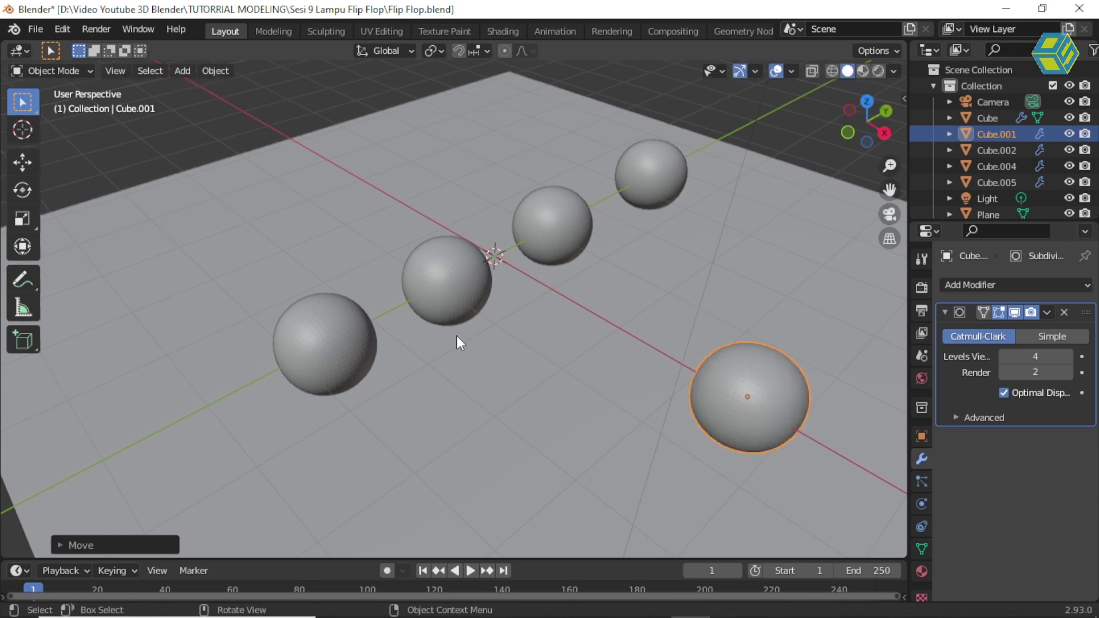
Step: Select the left sphere and show its material settings
click(317, 339)
click(477, 270)
click(570, 215)
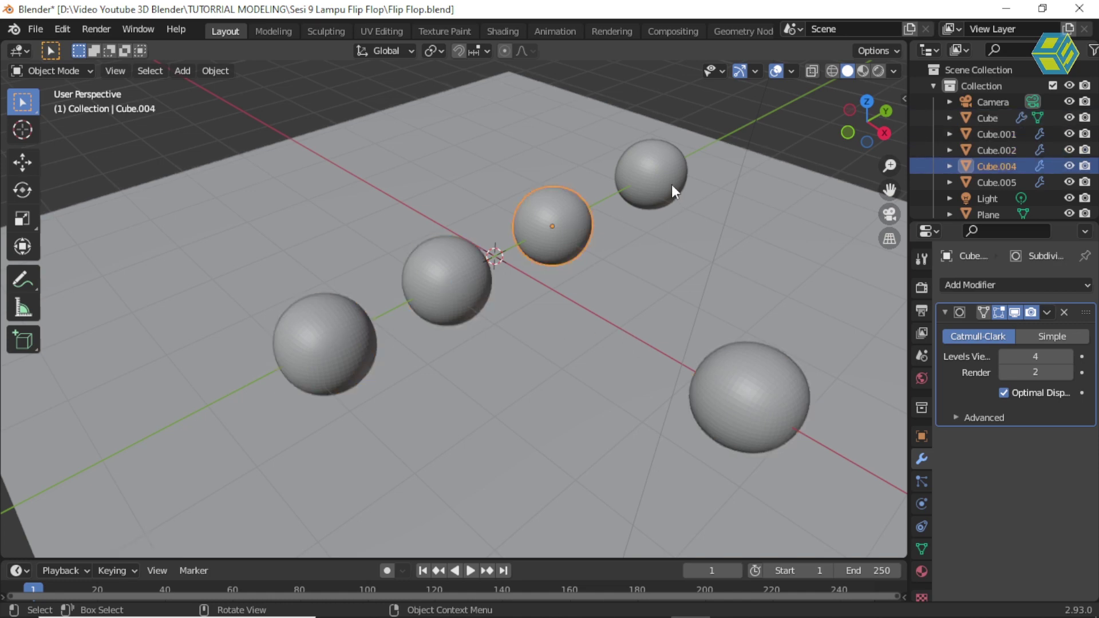
click(671, 184)
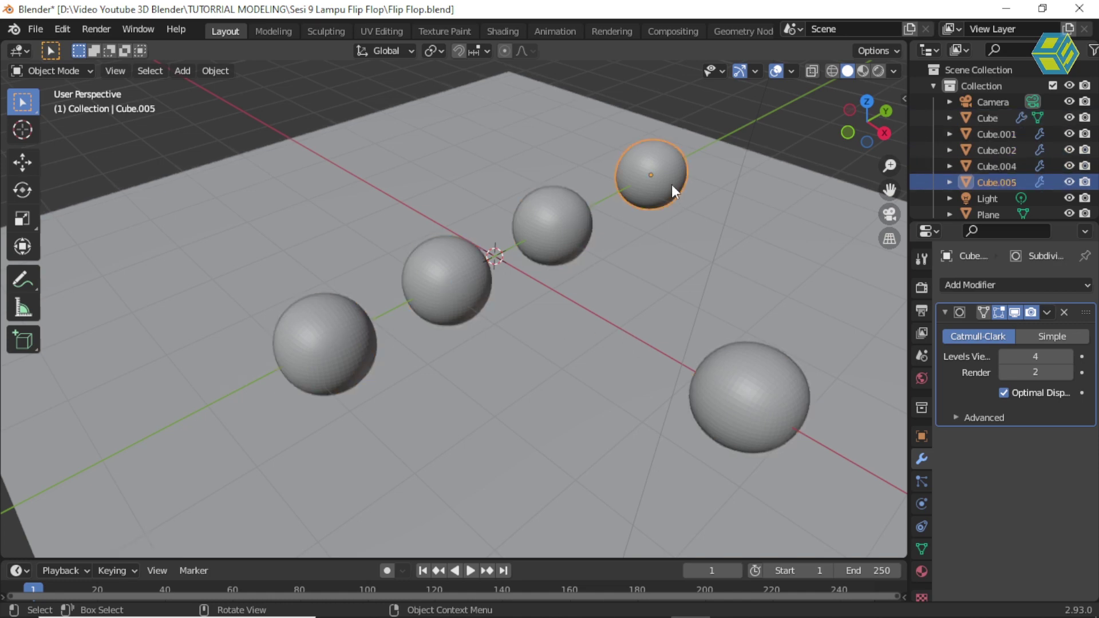
click(324, 339)
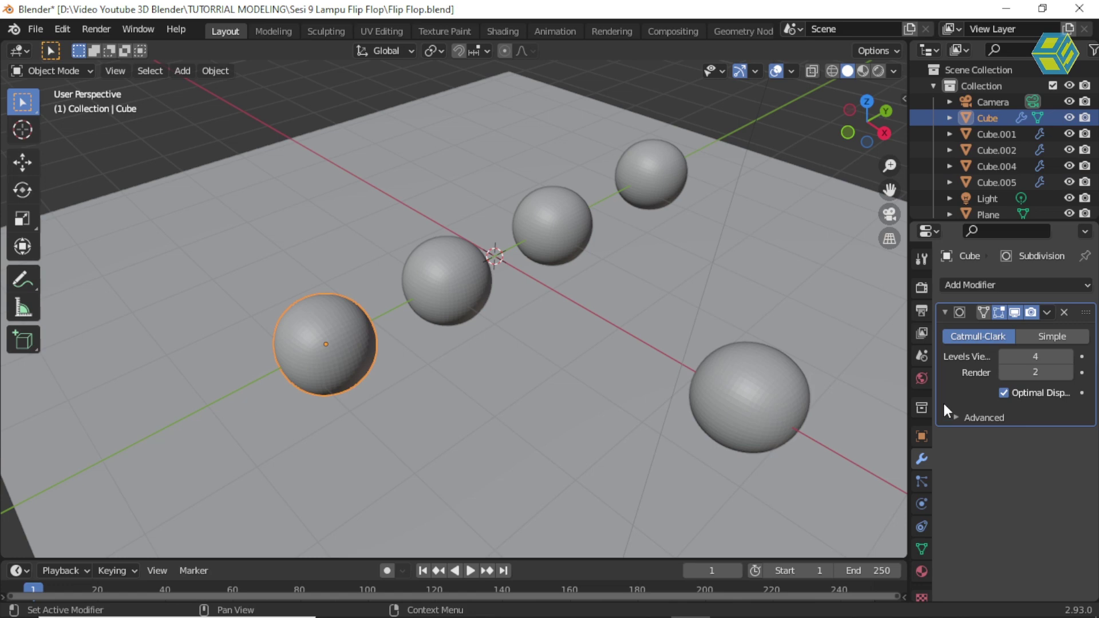
click(921, 571)
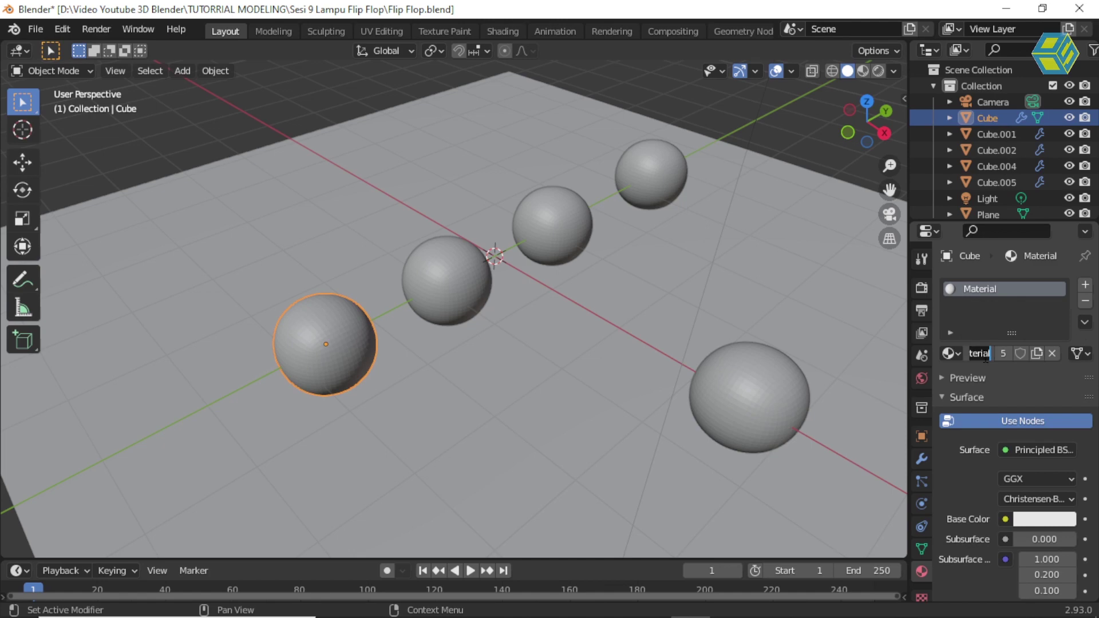
Step: Name the left sphere's material LAMPU1
key(ctrl+a)
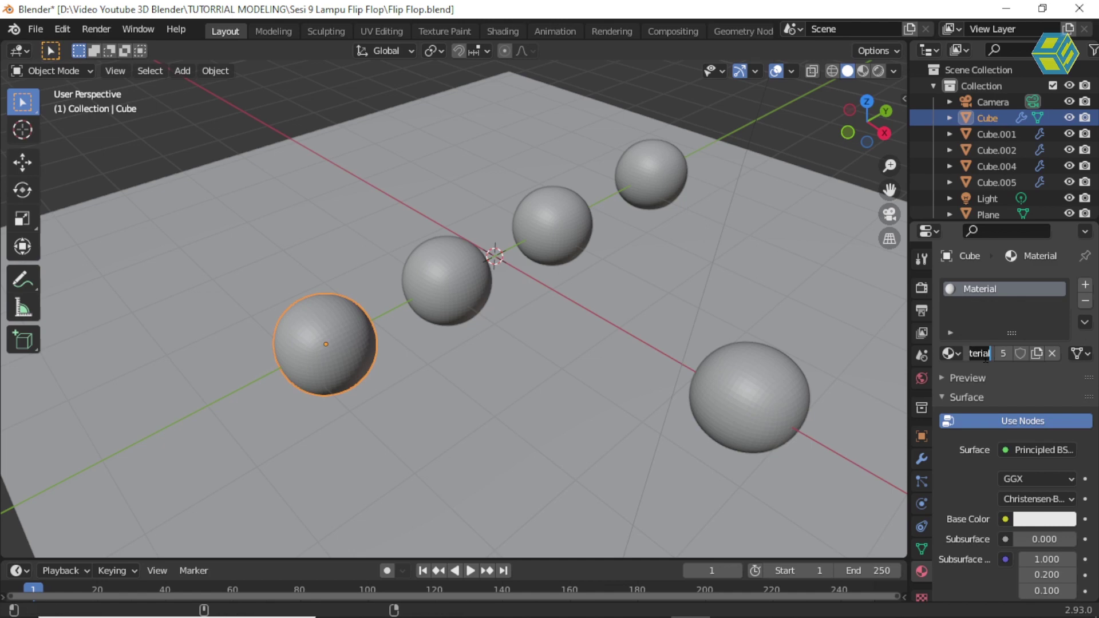
text(LAM)
key(BackSpace)
key(BackSpace)
key(BackSpace)
text(PU1)
key(Return)
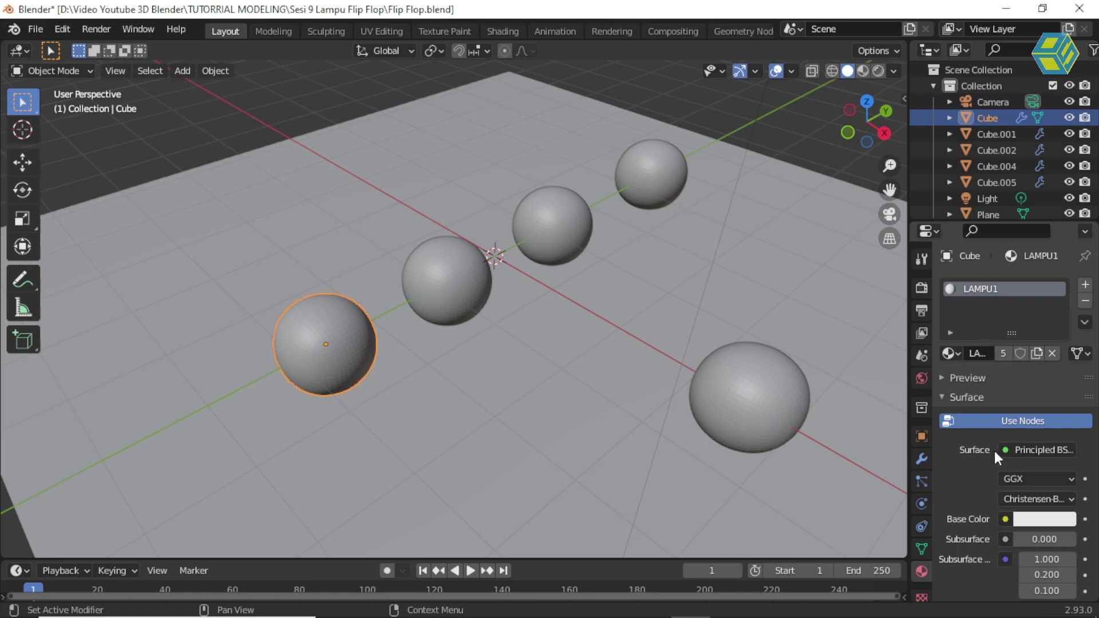
Step: Make LAMPU1 an Emission shader with a bright green colour
click(1029, 448)
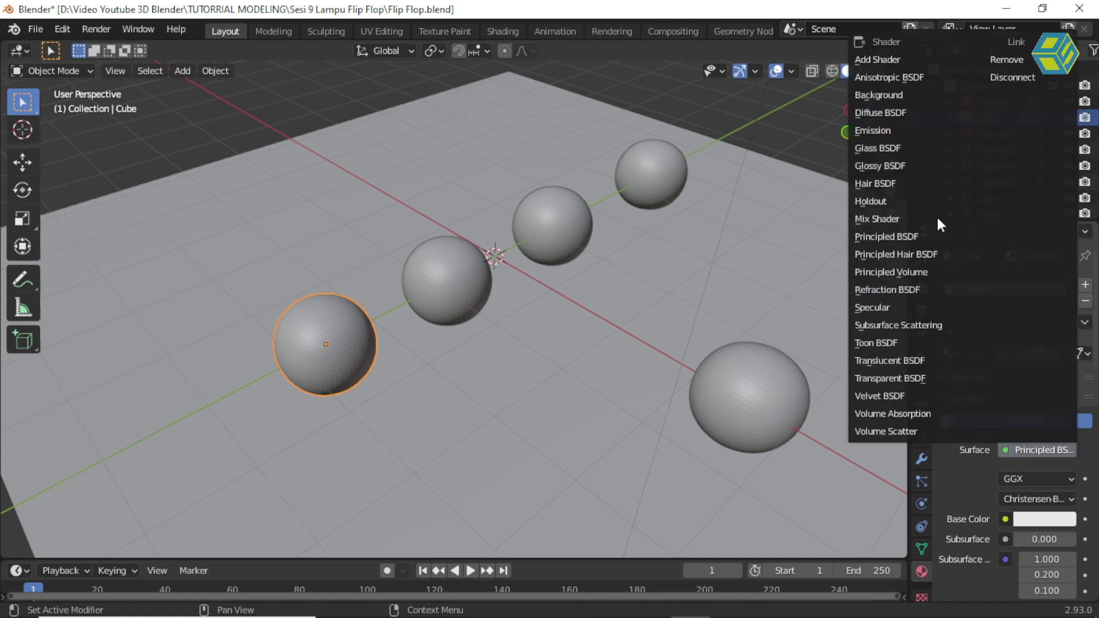
click(903, 129)
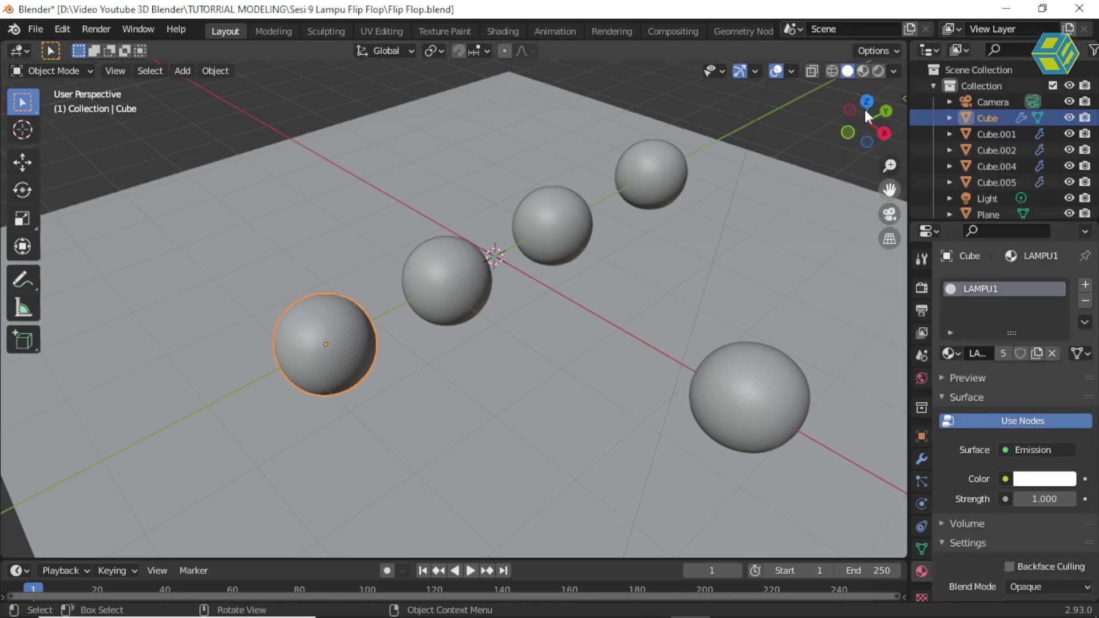
click(1050, 485)
click(943, 281)
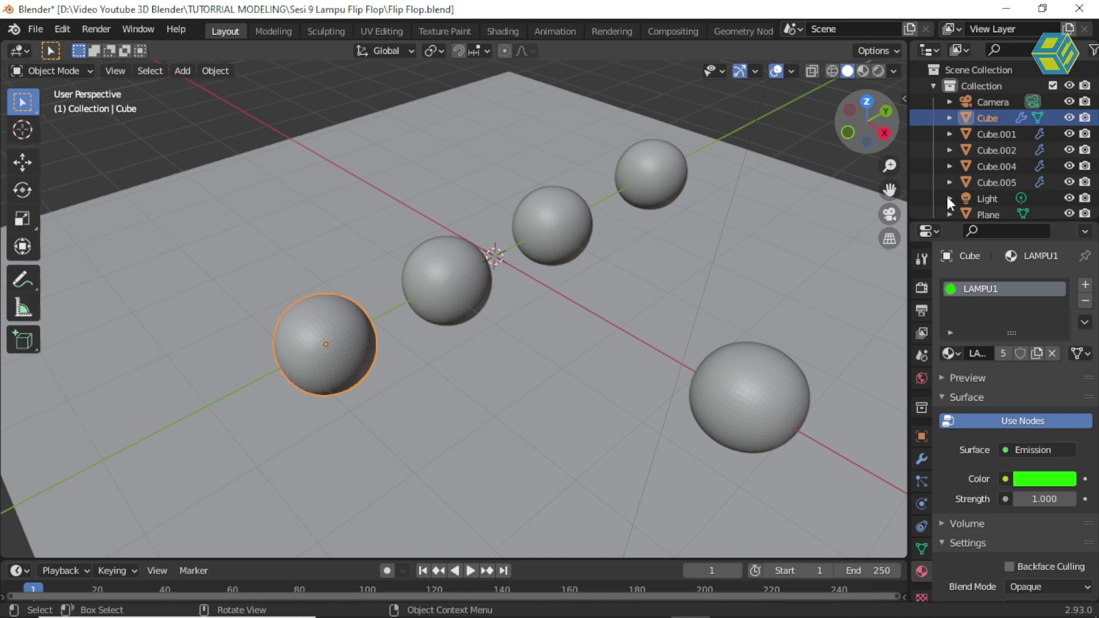
click(1015, 395)
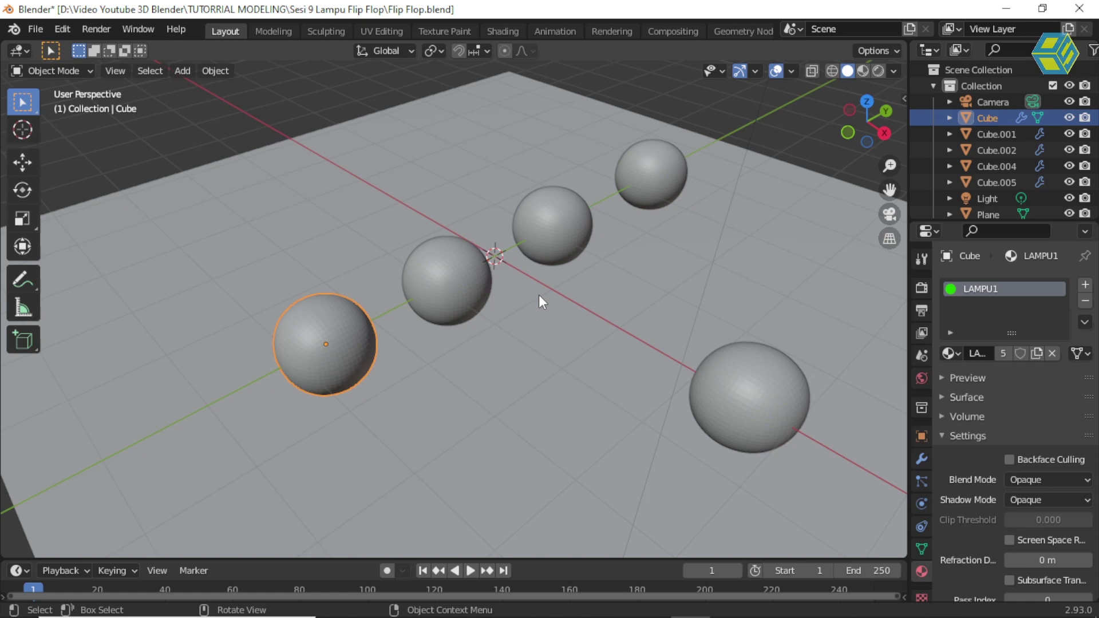
scroll(538, 294, down, 4)
scroll(538, 294, down, 3)
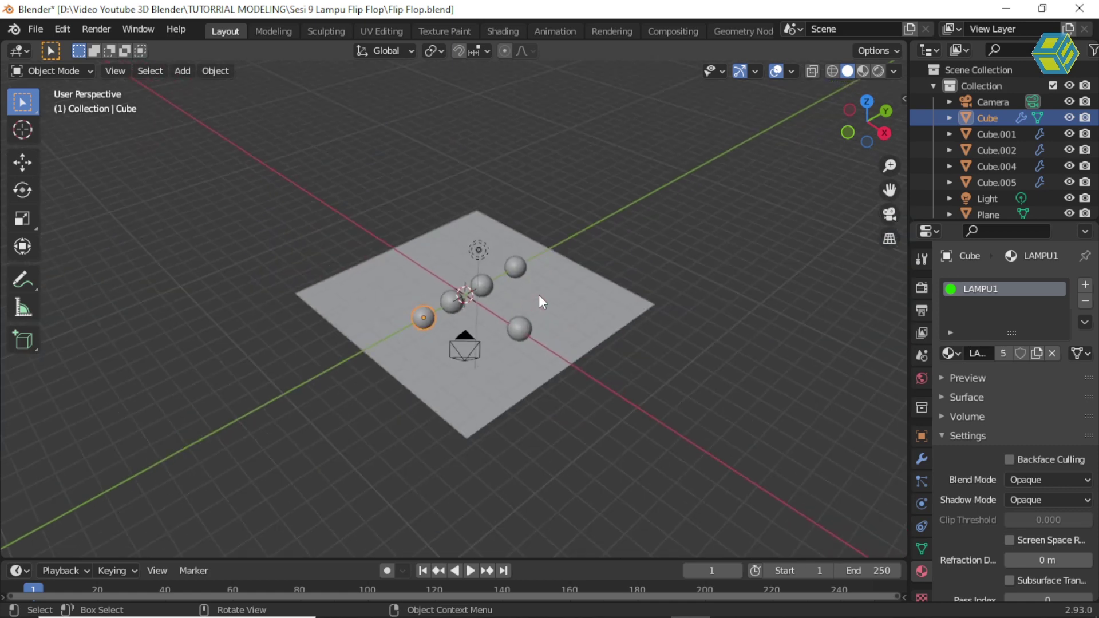
scroll(539, 274, down, 2)
scroll(496, 266, up, 2)
scroll(499, 225, up, 4)
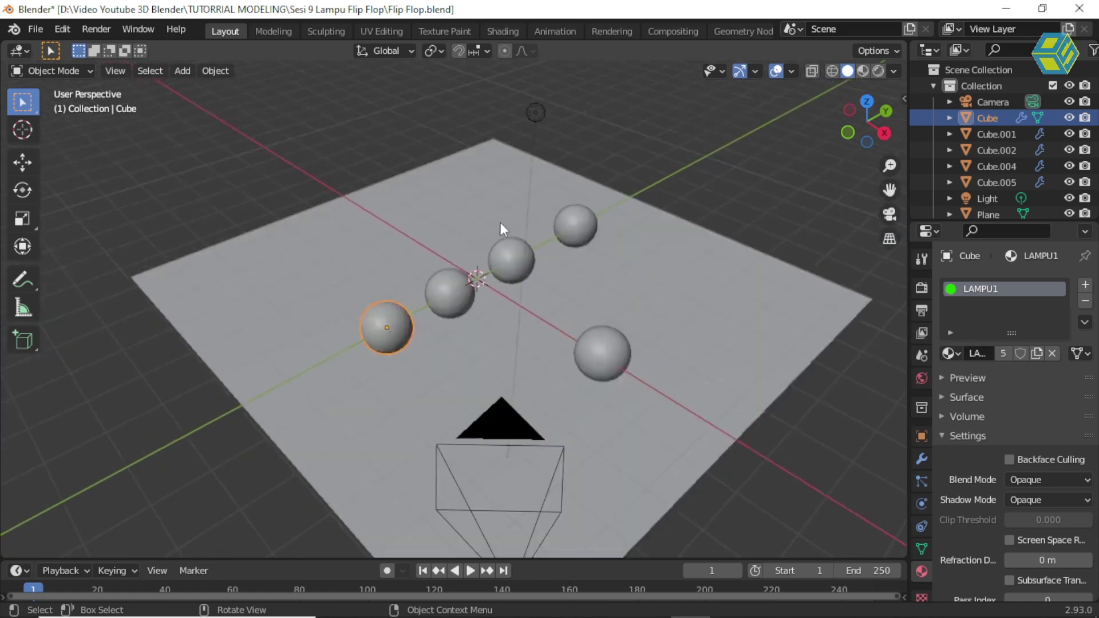
click(538, 112)
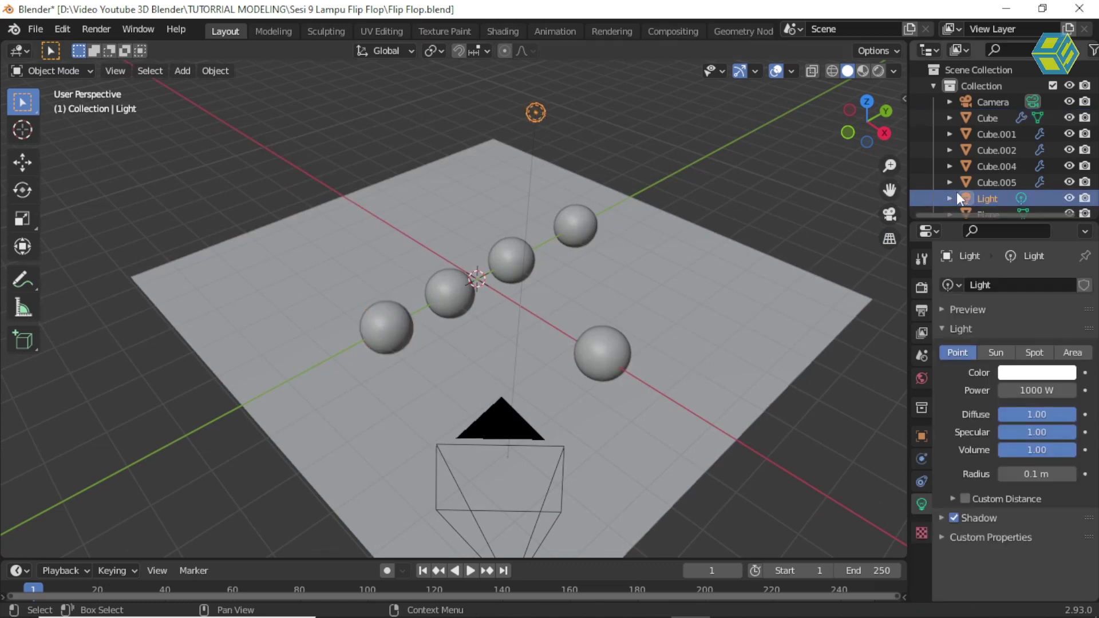
click(623, 114)
click(384, 331)
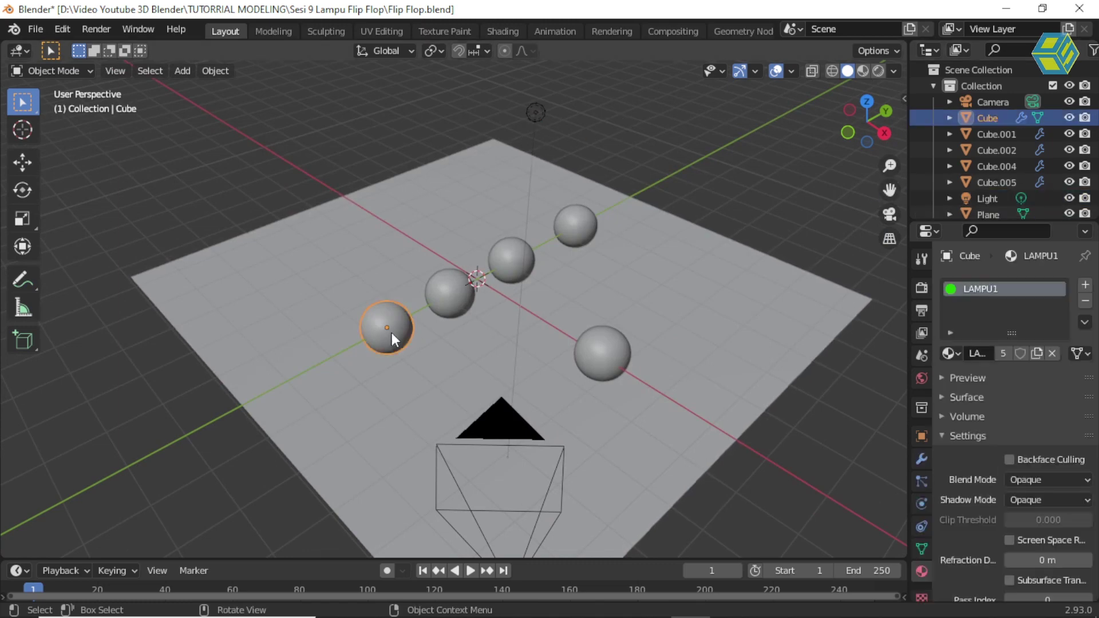
scroll(392, 332, up, 3)
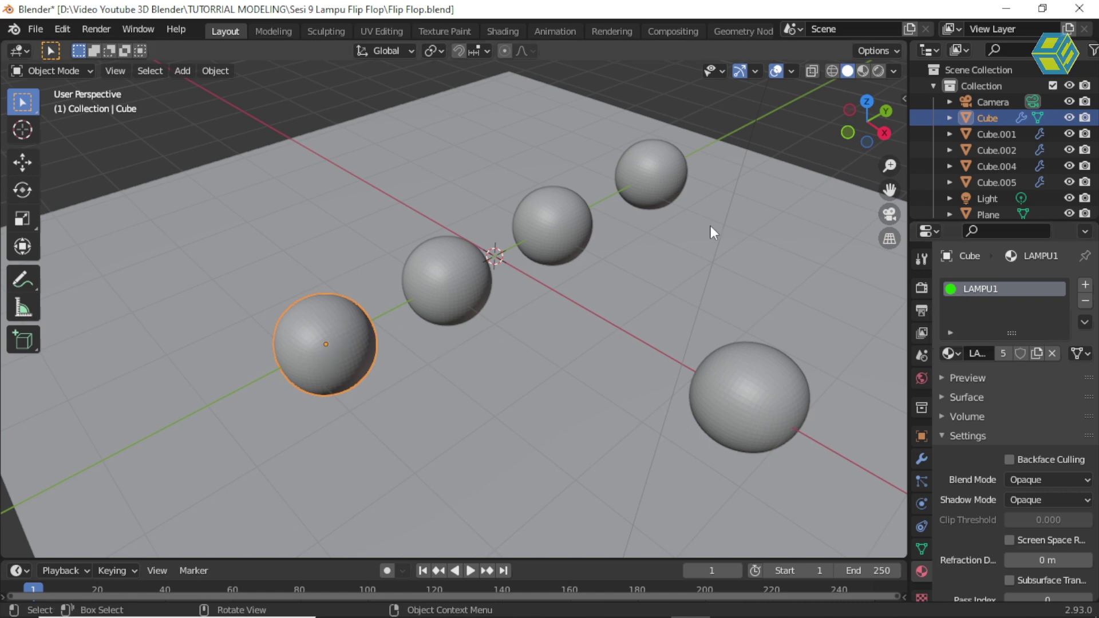
click(862, 70)
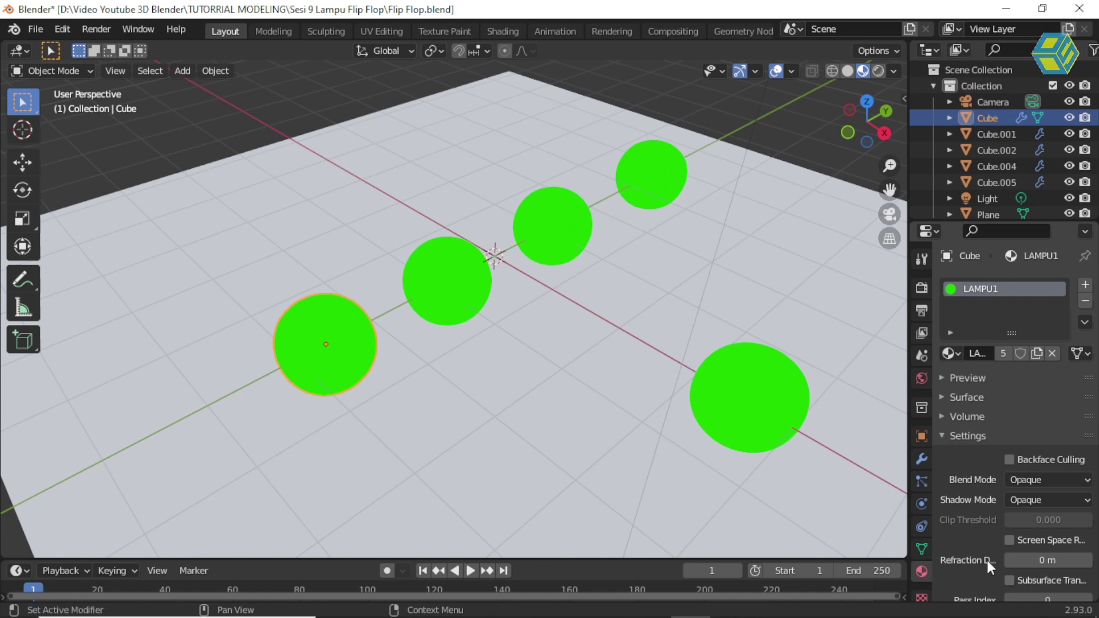
Step: Select the left sphere and expand its material's Surface settings
click(948, 377)
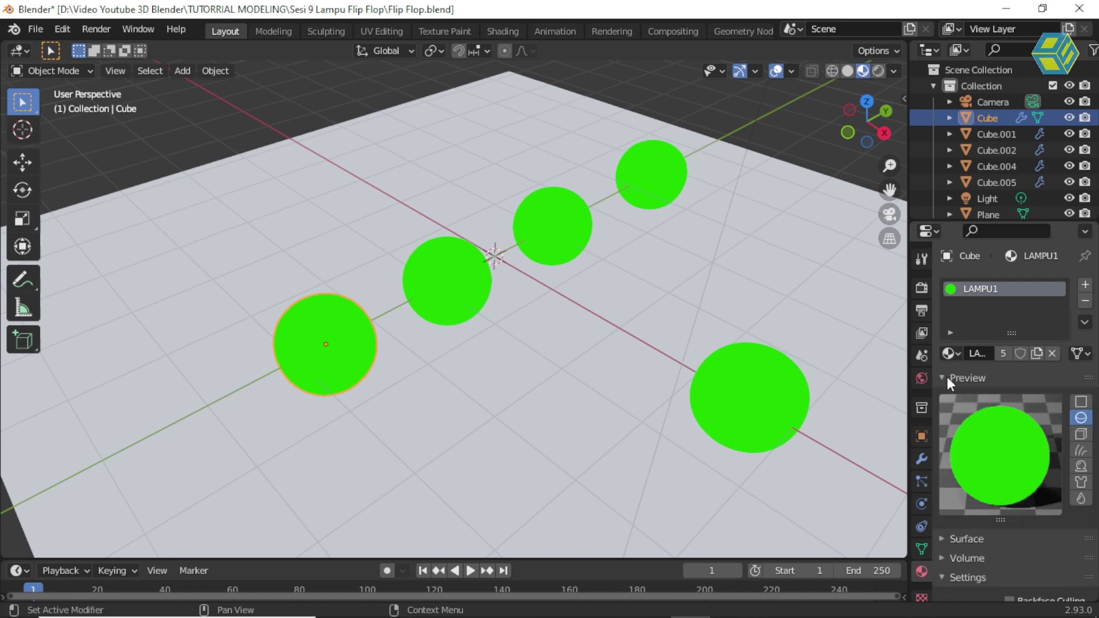
click(716, 388)
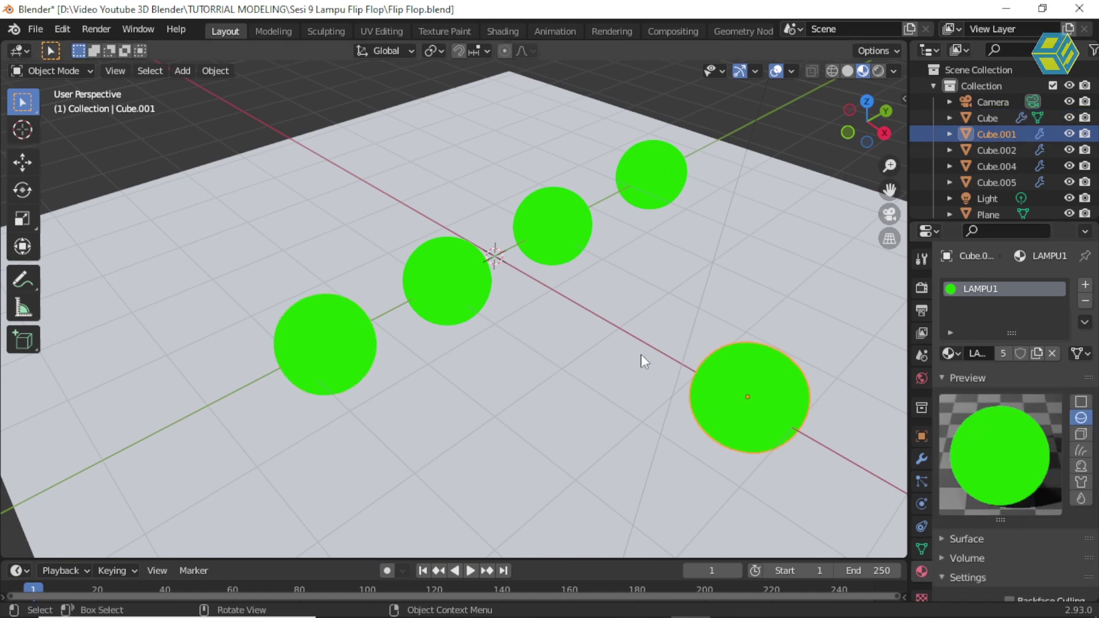
click(319, 343)
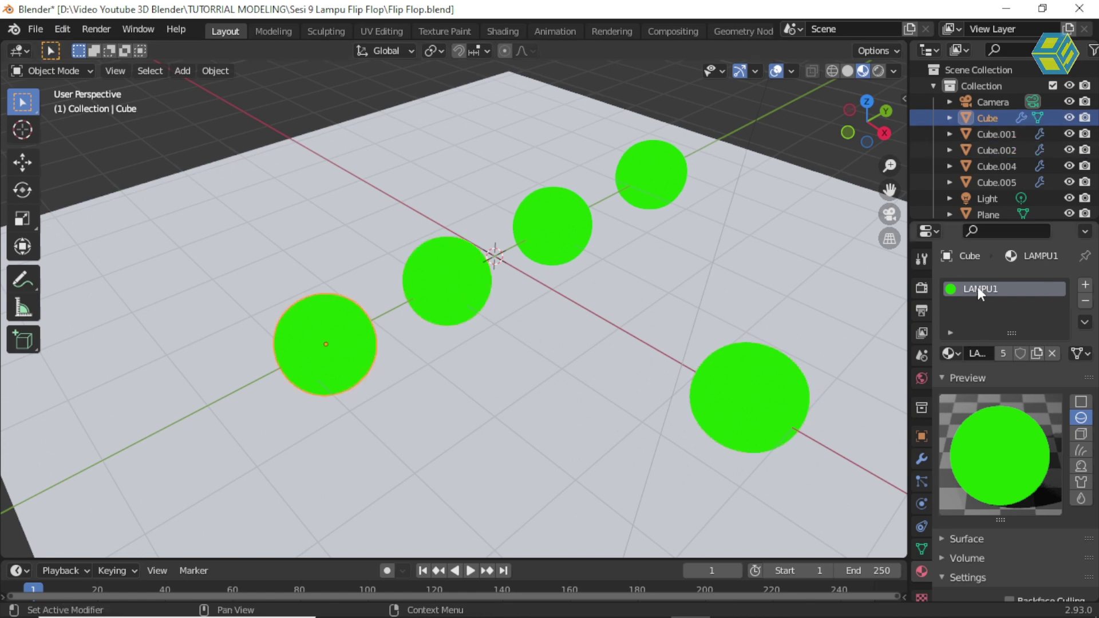
scroll(1018, 501, down, 4)
click(974, 444)
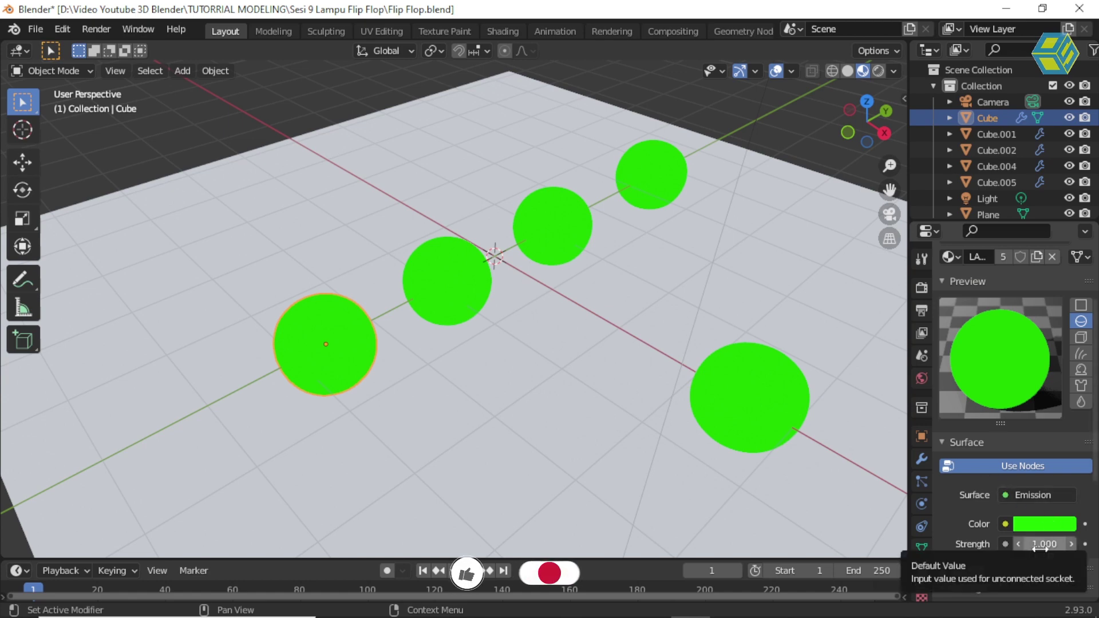
click(945, 282)
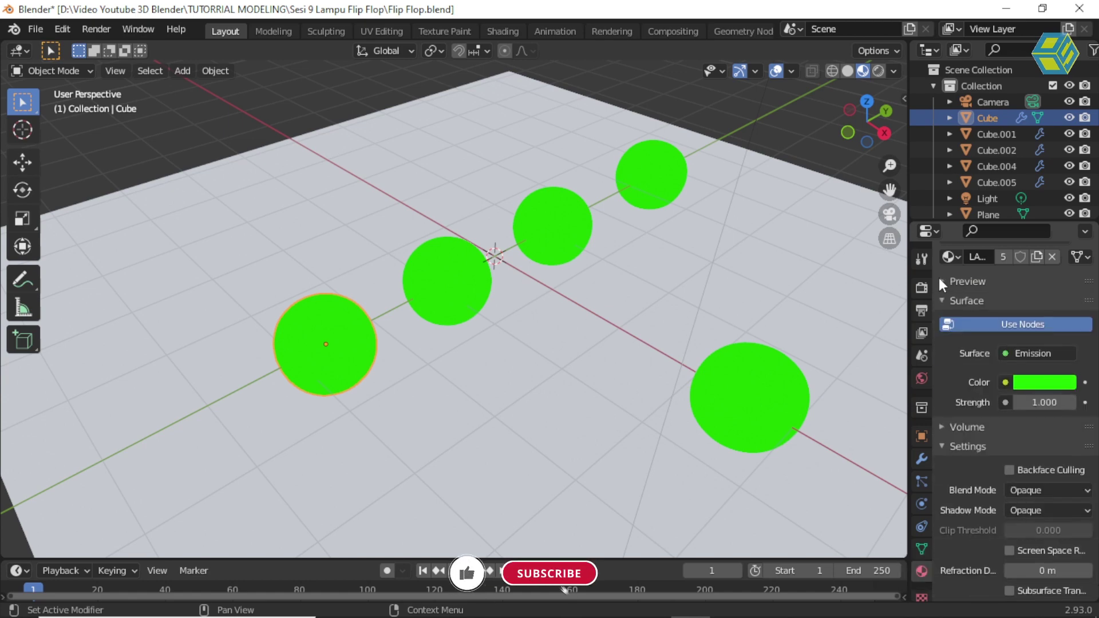
Step: Try emission strengths of 100, 40 and 100 on LAMPU1
click(1050, 403)
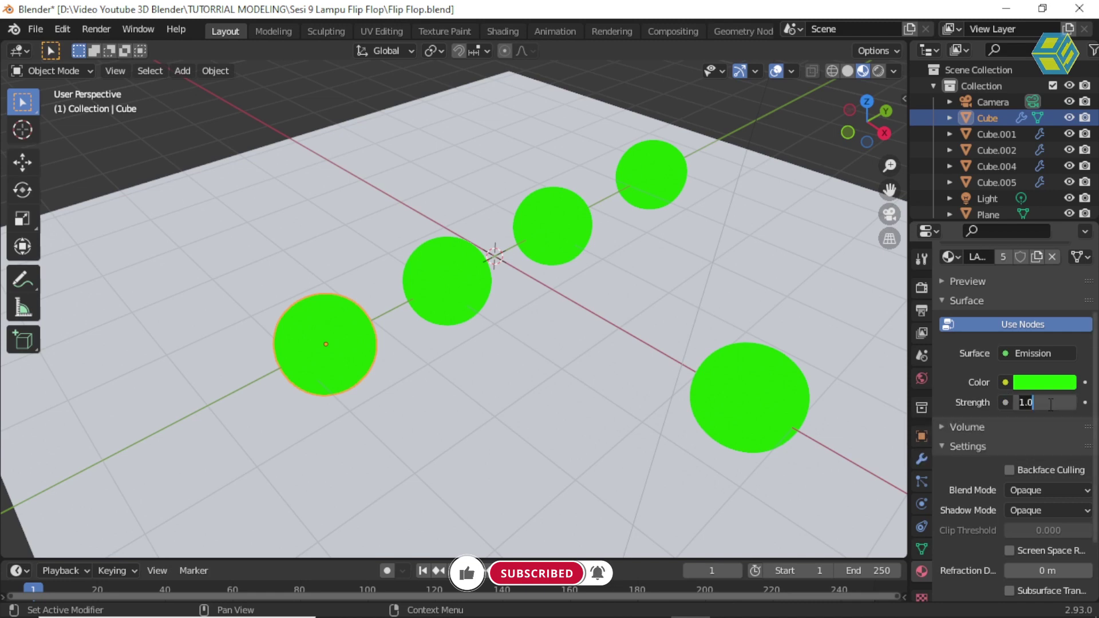
text(100)
key(Return)
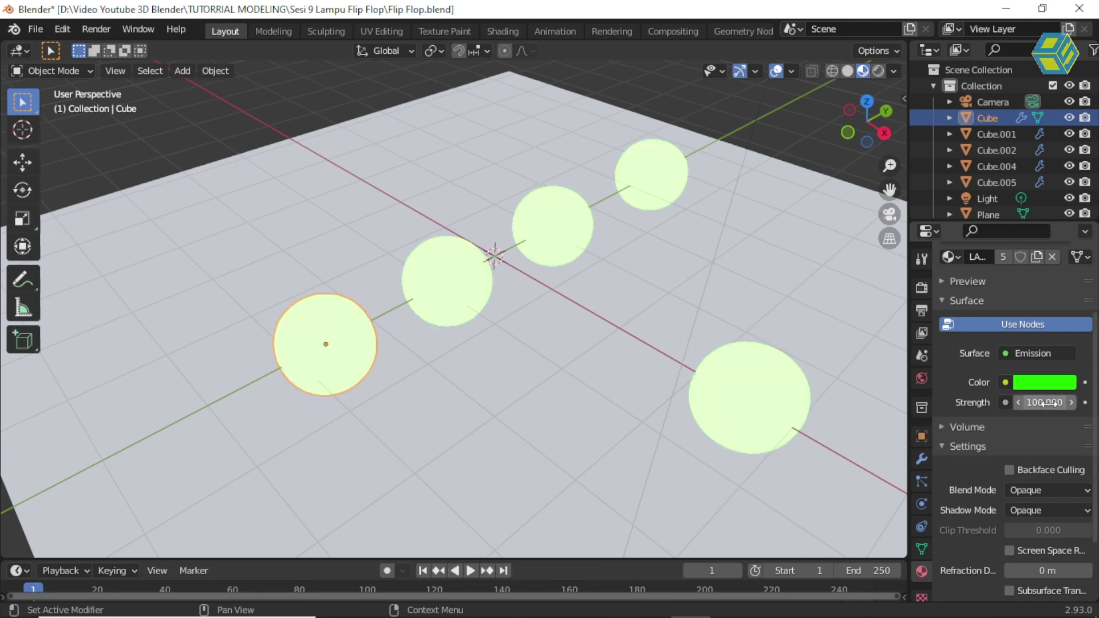
click(1050, 403)
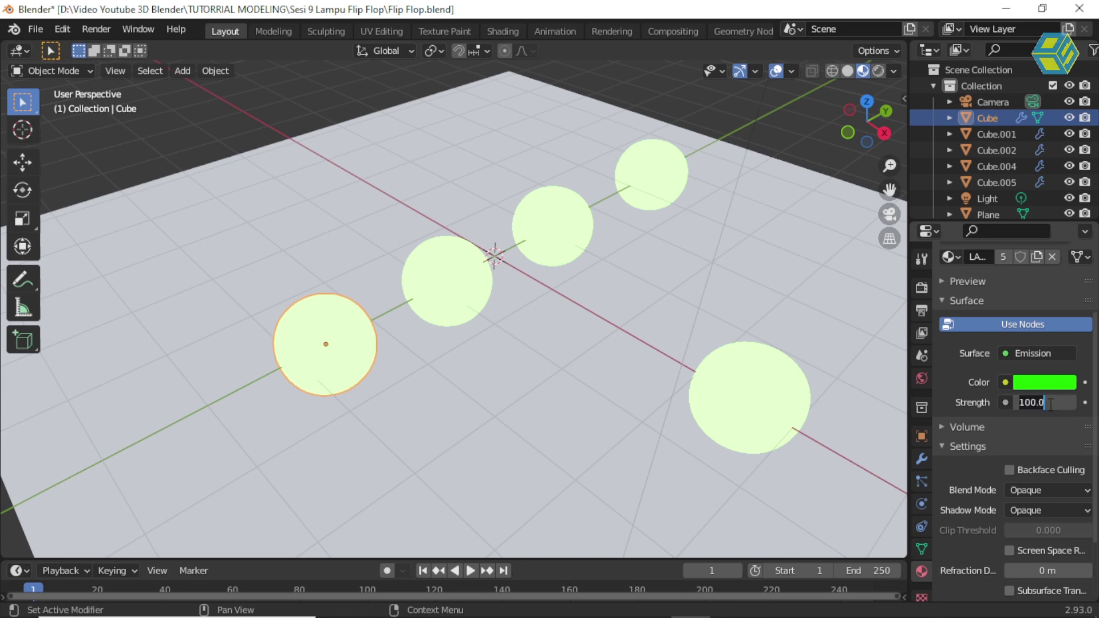
key(BackSpace)
key(BackSpace)
key(BackSpace)
text(40)
key(Return)
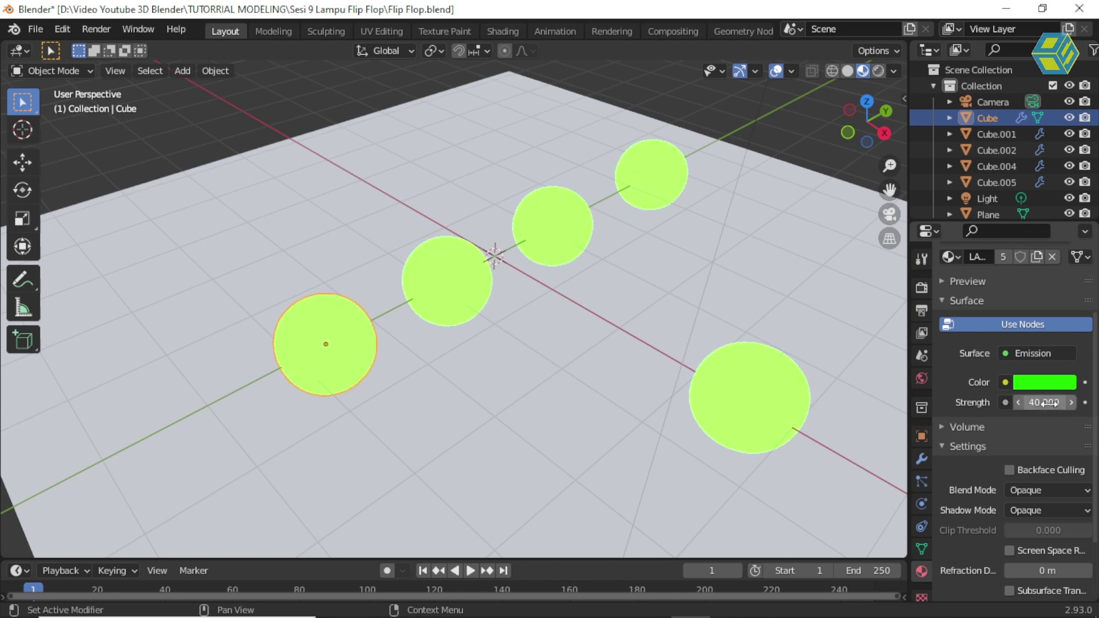
click(1049, 403)
text(100)
key(Return)
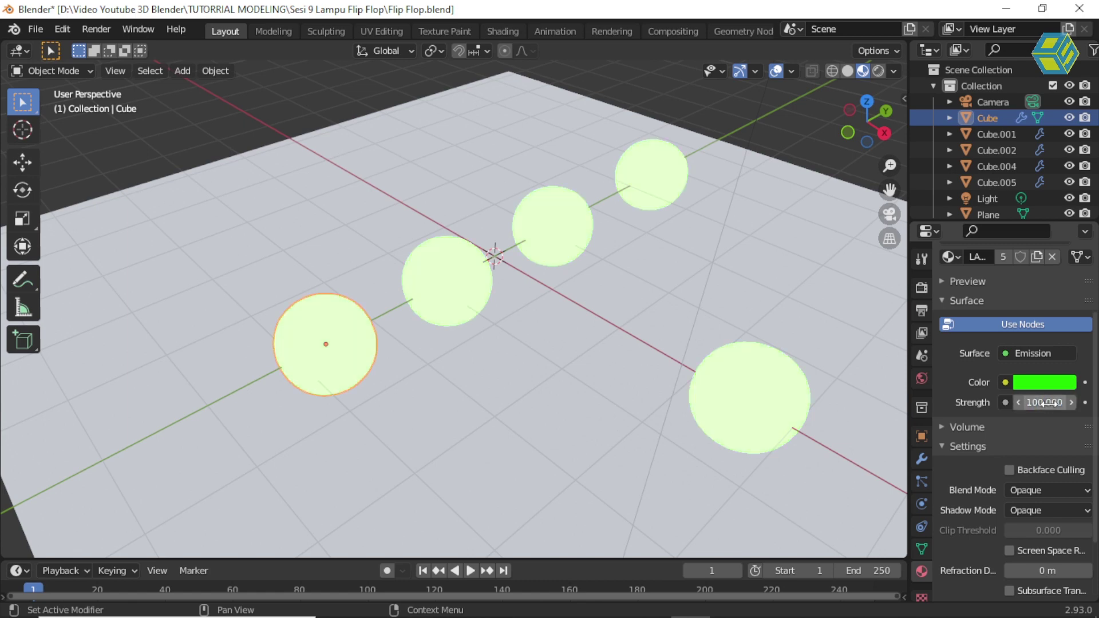
Step: Settle the emission strength at 30 after trying 20
click(1043, 402)
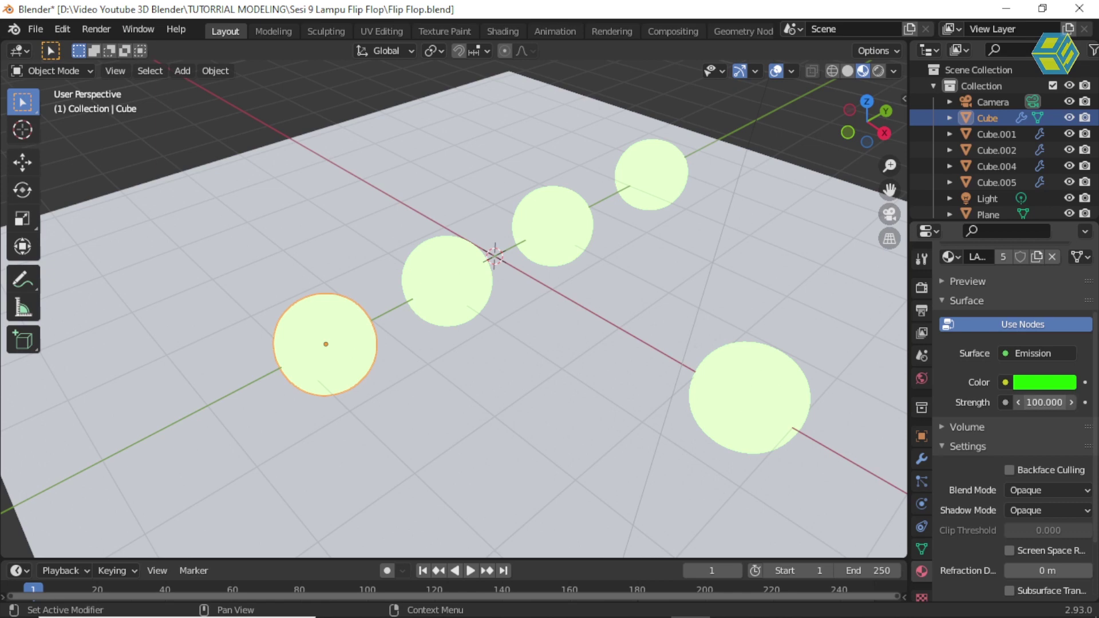
text(20)
key(Return)
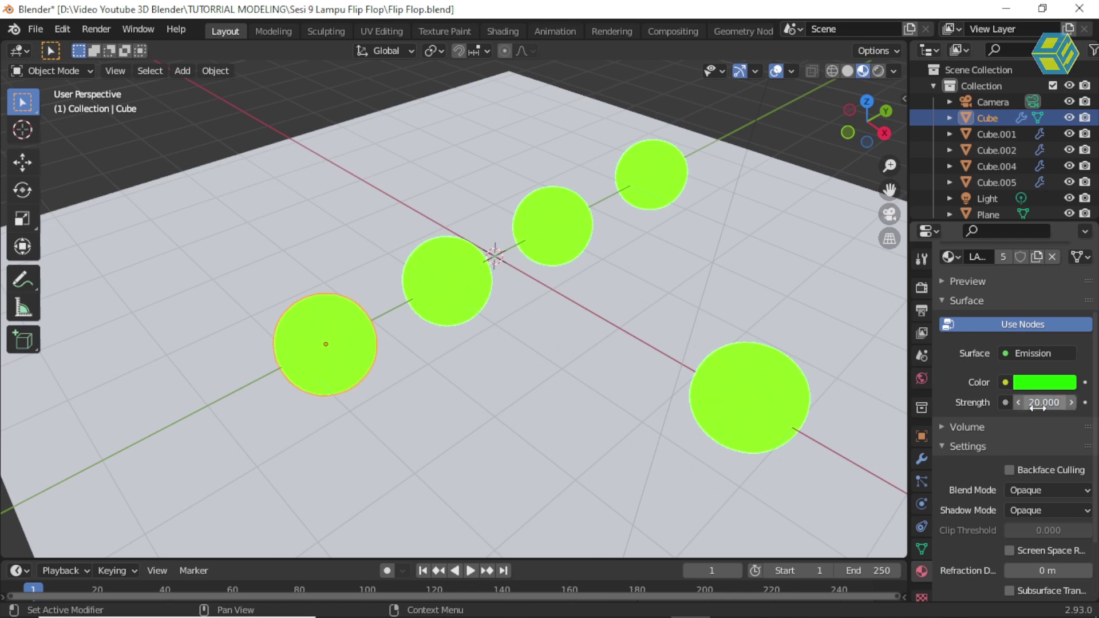
click(1038, 407)
text(30)
key(Return)
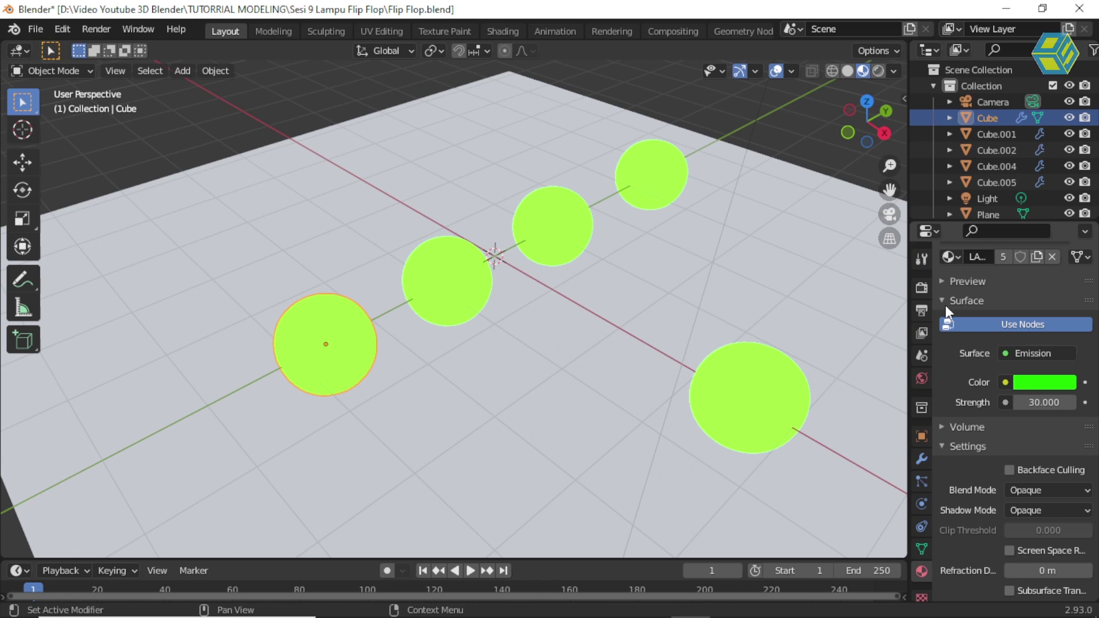
Step: Turn on Bloom in the render settings, toggling it off and on to compare
click(922, 287)
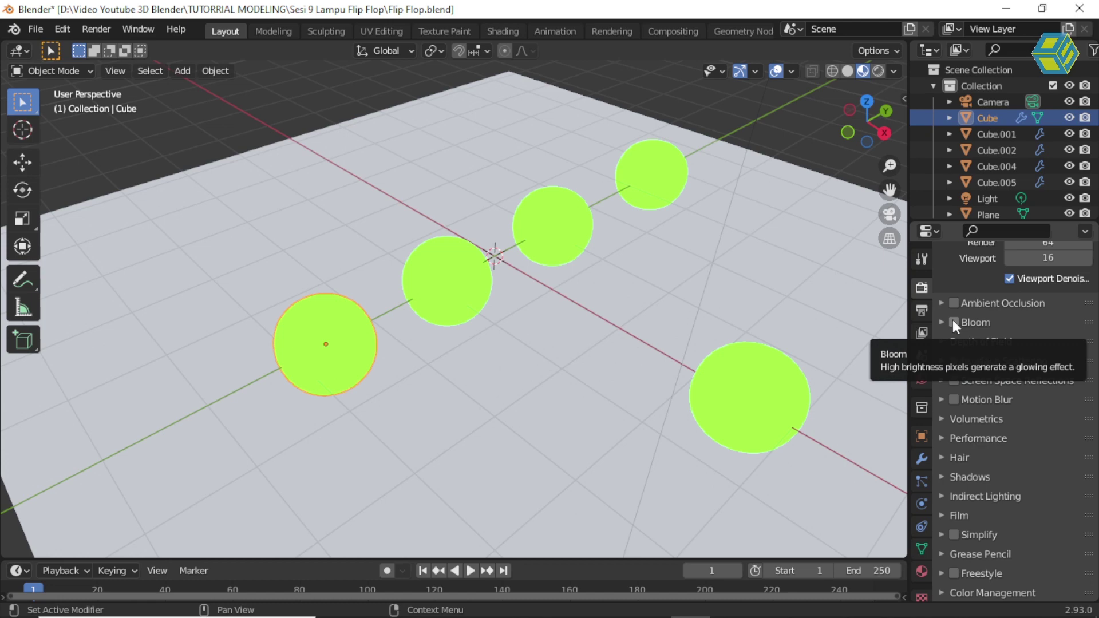
click(954, 323)
click(953, 322)
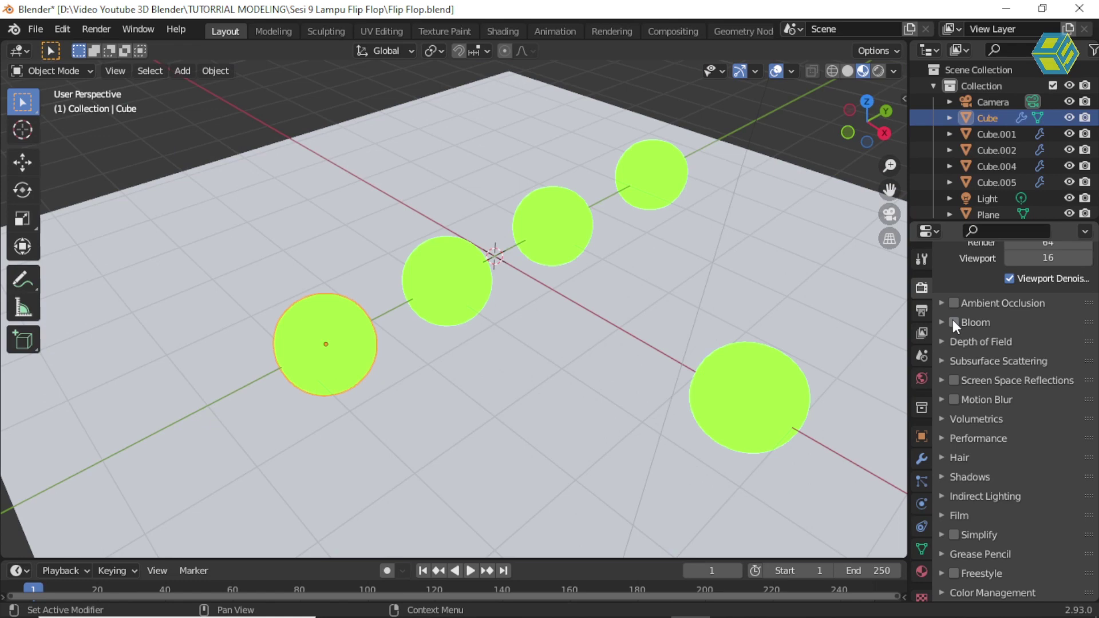
click(954, 322)
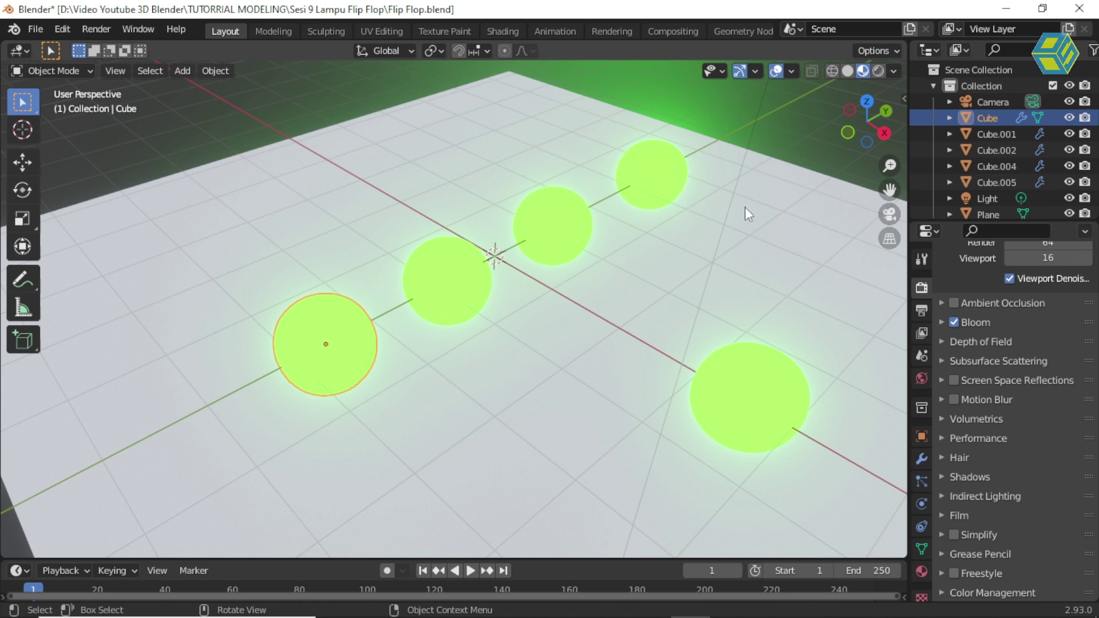
click(922, 572)
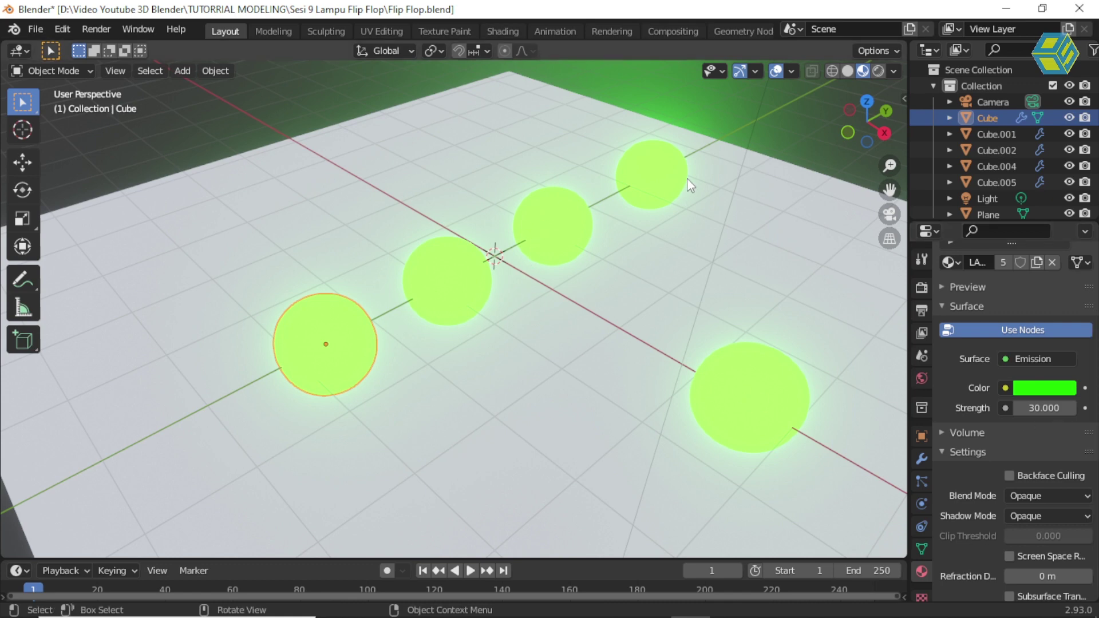
Step: Give the bottom-right sphere a new material slot with a material named LAMPUPESAWAT
click(757, 373)
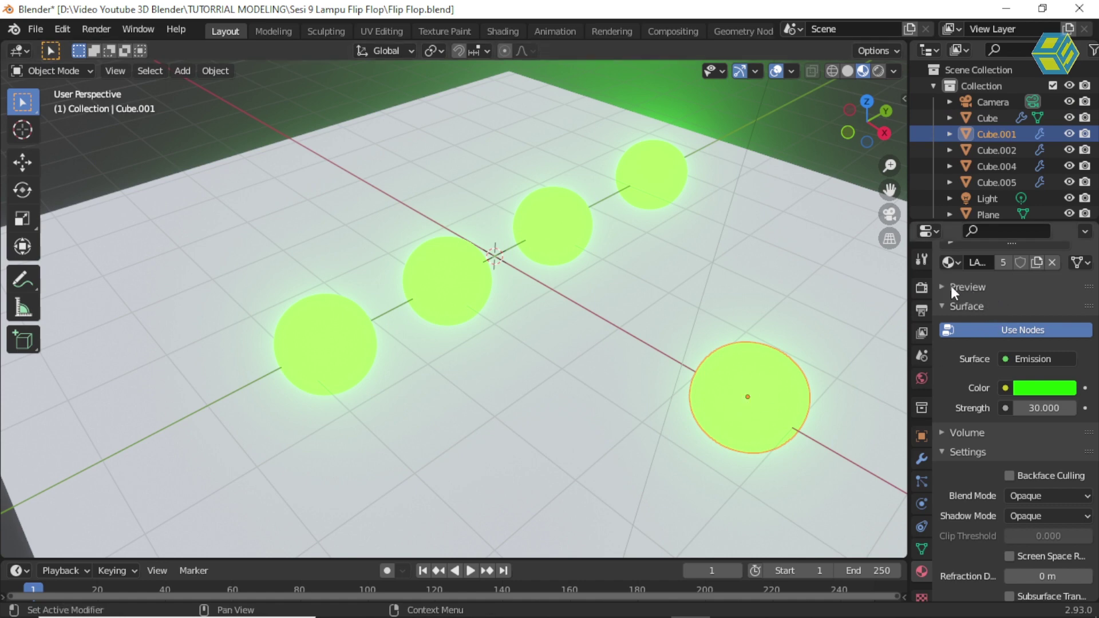
click(734, 291)
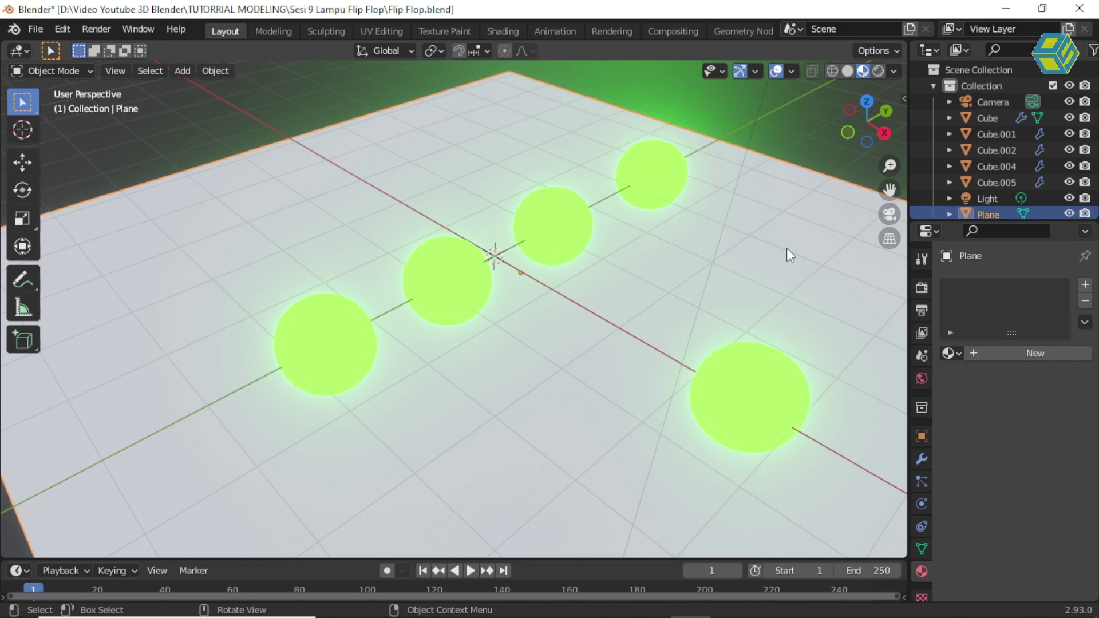
click(763, 392)
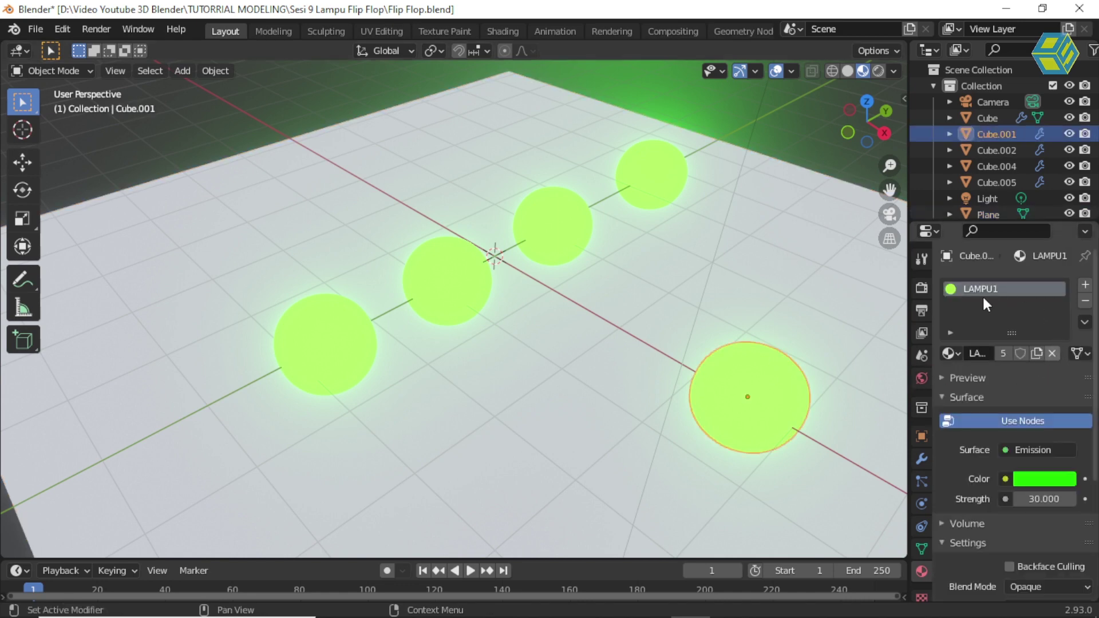
click(1085, 286)
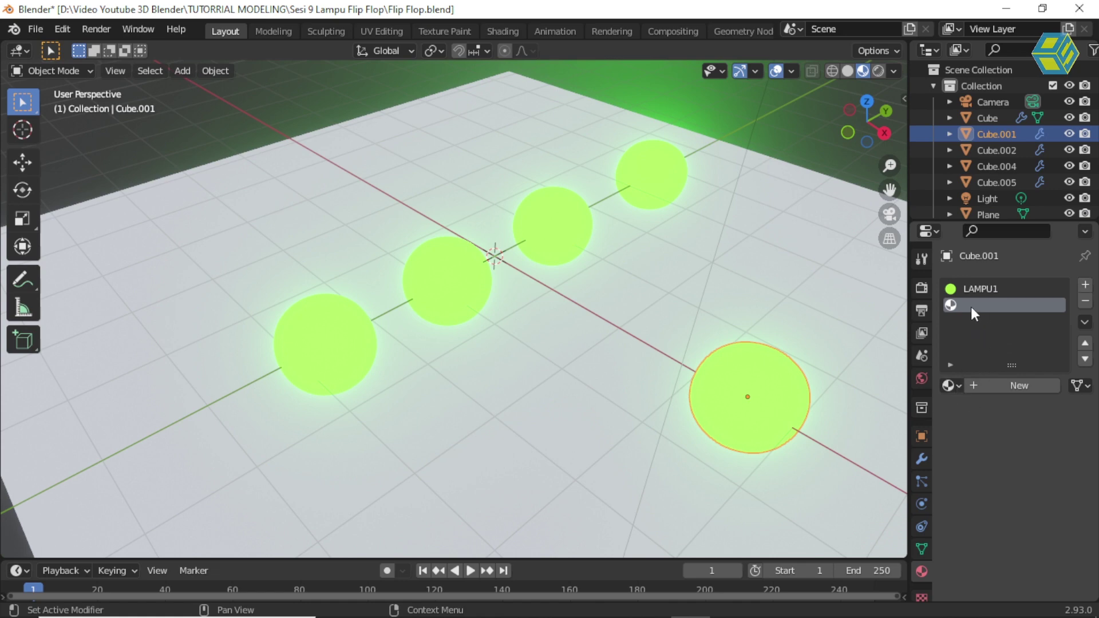
click(996, 386)
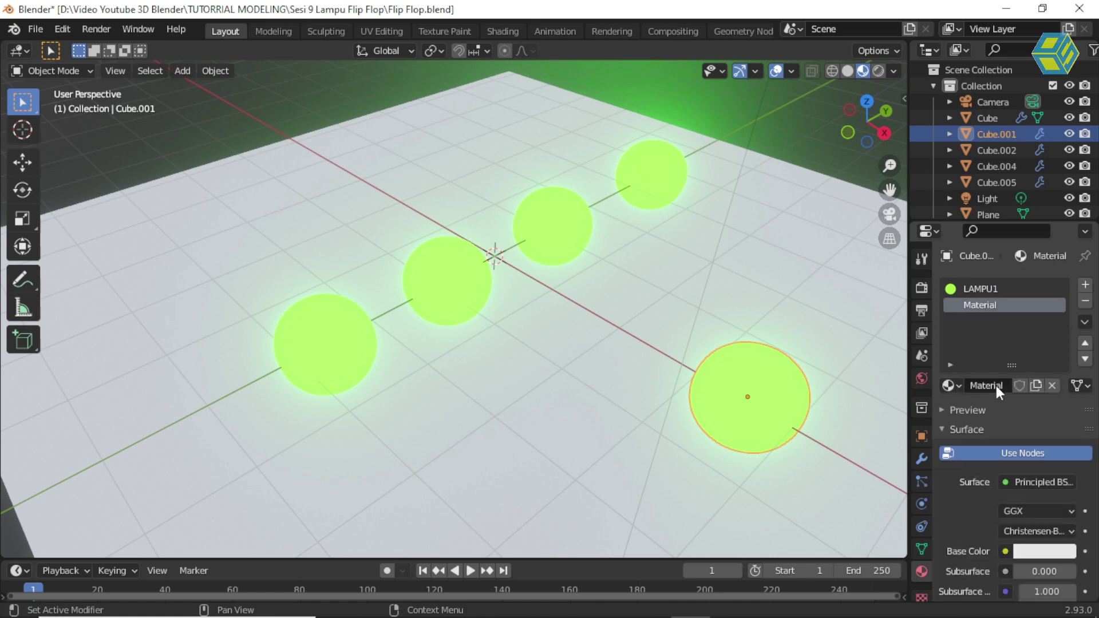
double_click(982, 384)
key(Home)
text(LAMPUPES)
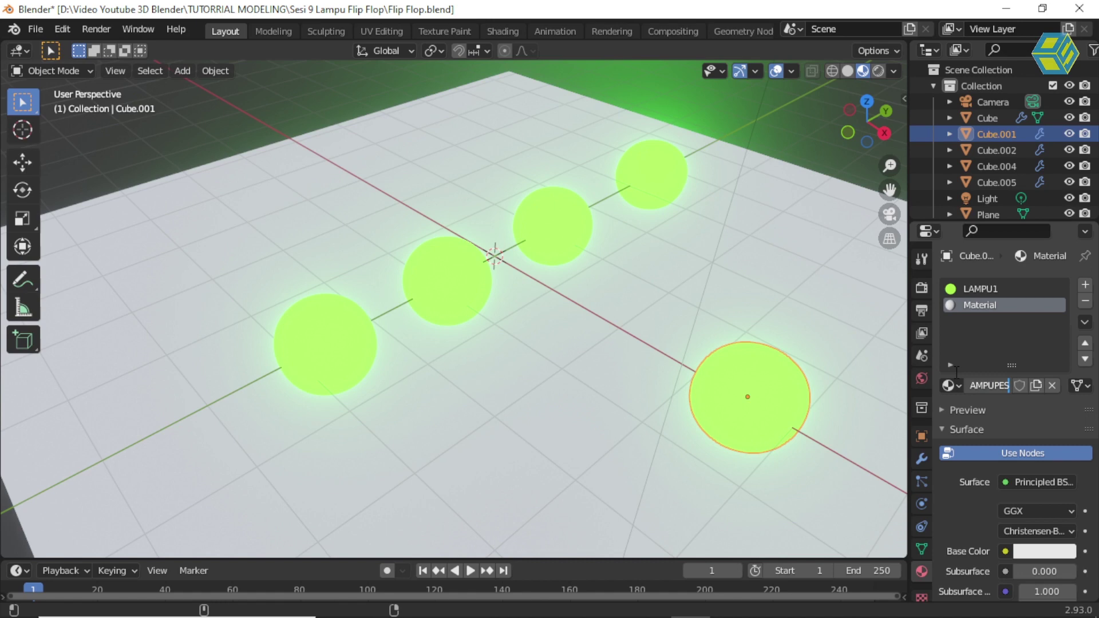
text(a)
key(BackSpace)
text(AWAT)
key(Return)
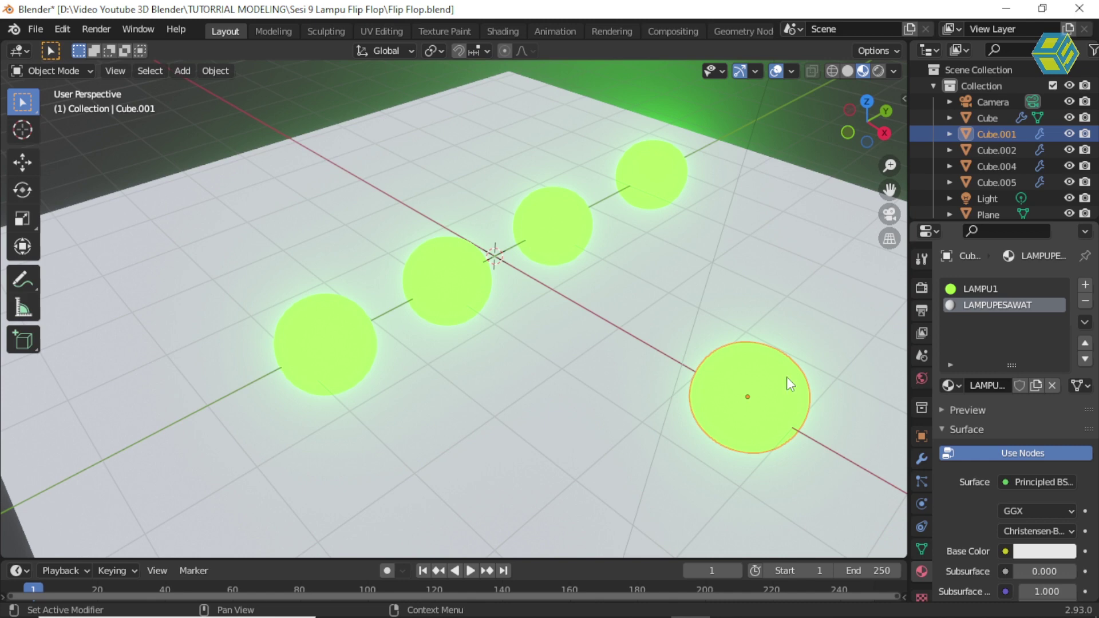
Step: Assign LAMPUPESAWAT to the sphere and remove its LAMPU1 slot
click(958, 385)
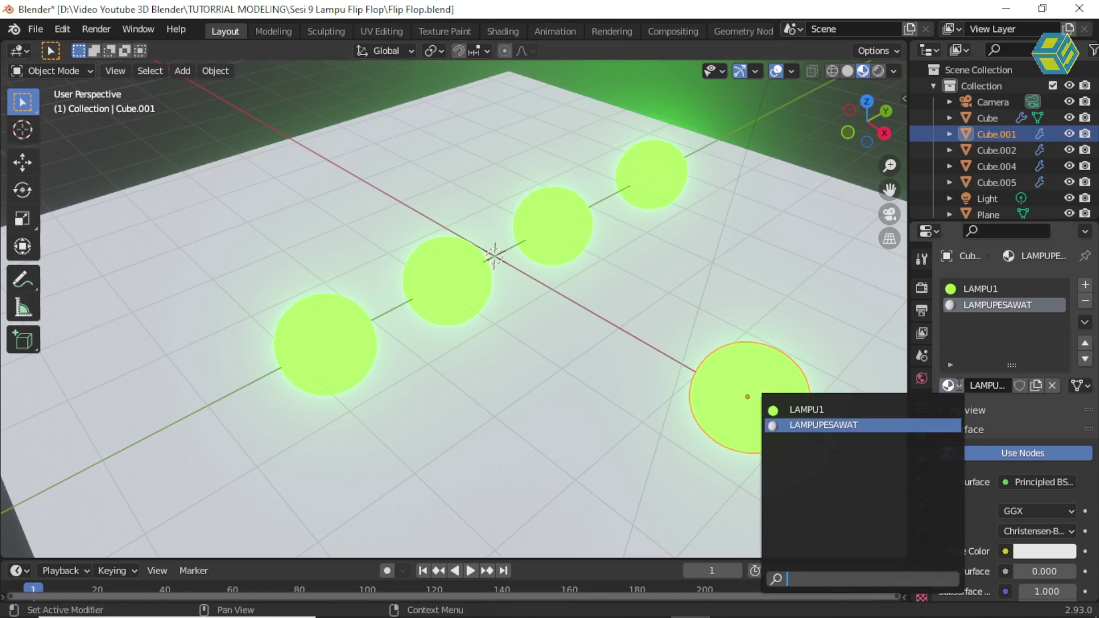
click(809, 428)
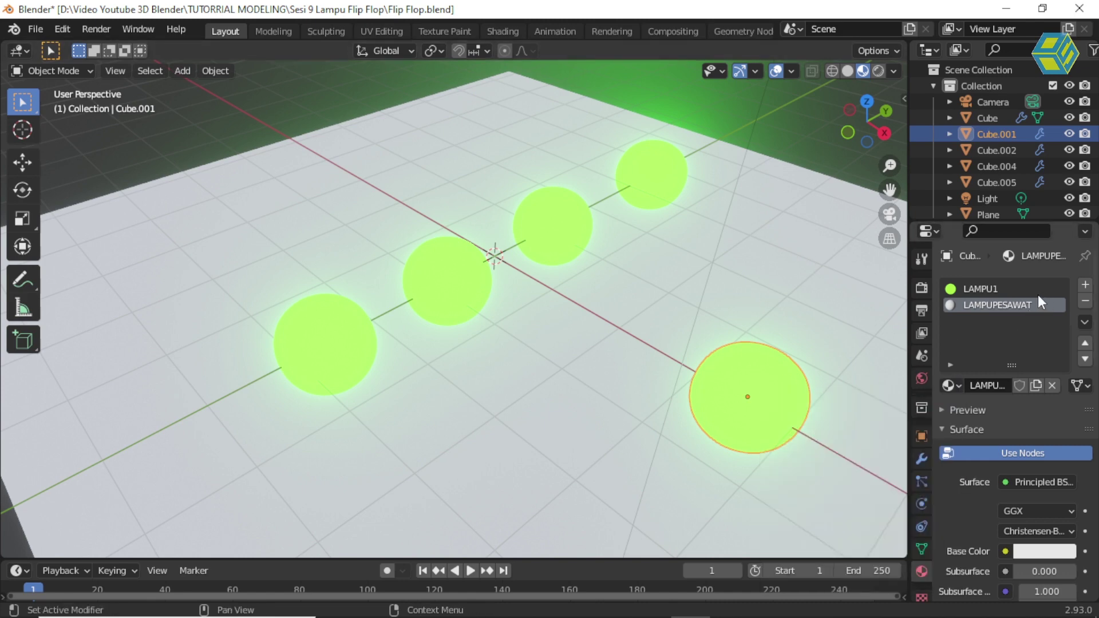
click(978, 289)
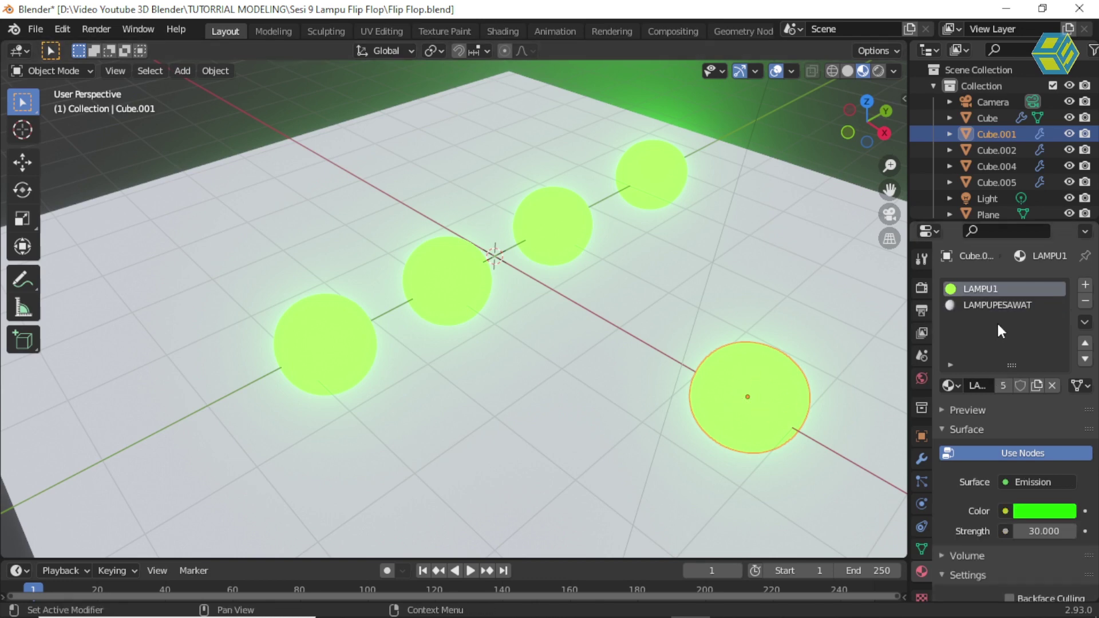
click(1084, 301)
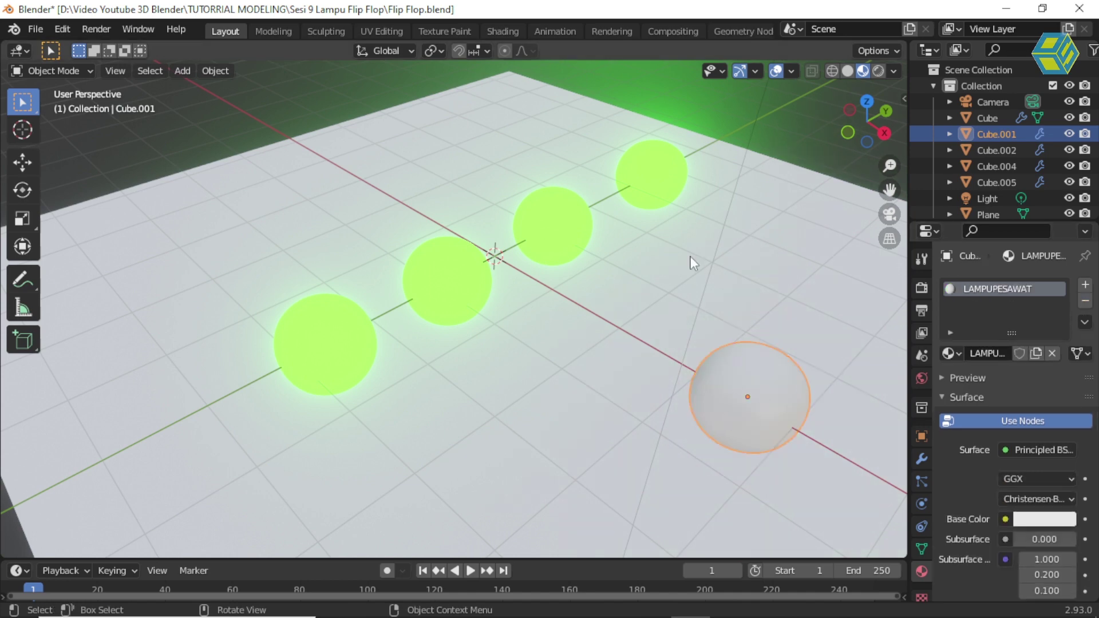
click(292, 340)
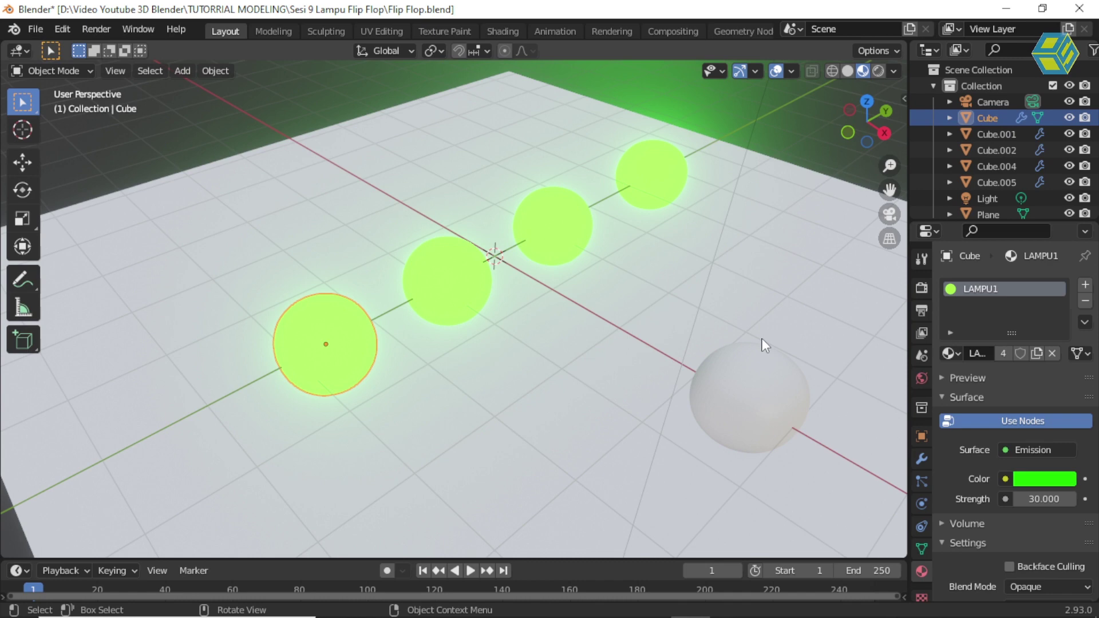
click(752, 384)
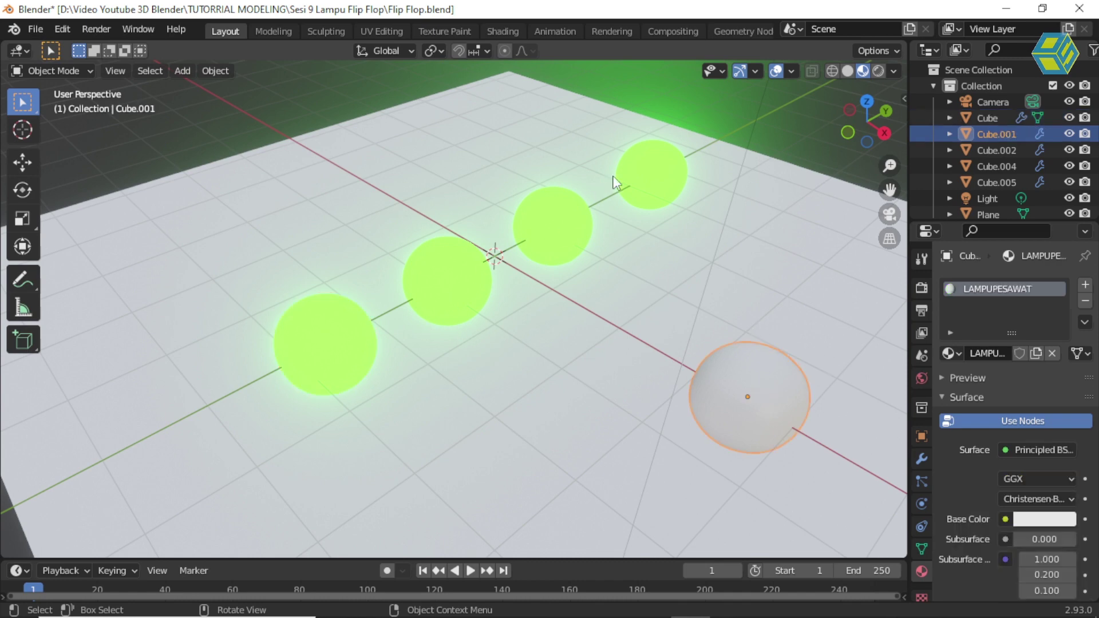
Step: Enlarge the timeline area and hide the floor plane
click(341, 332)
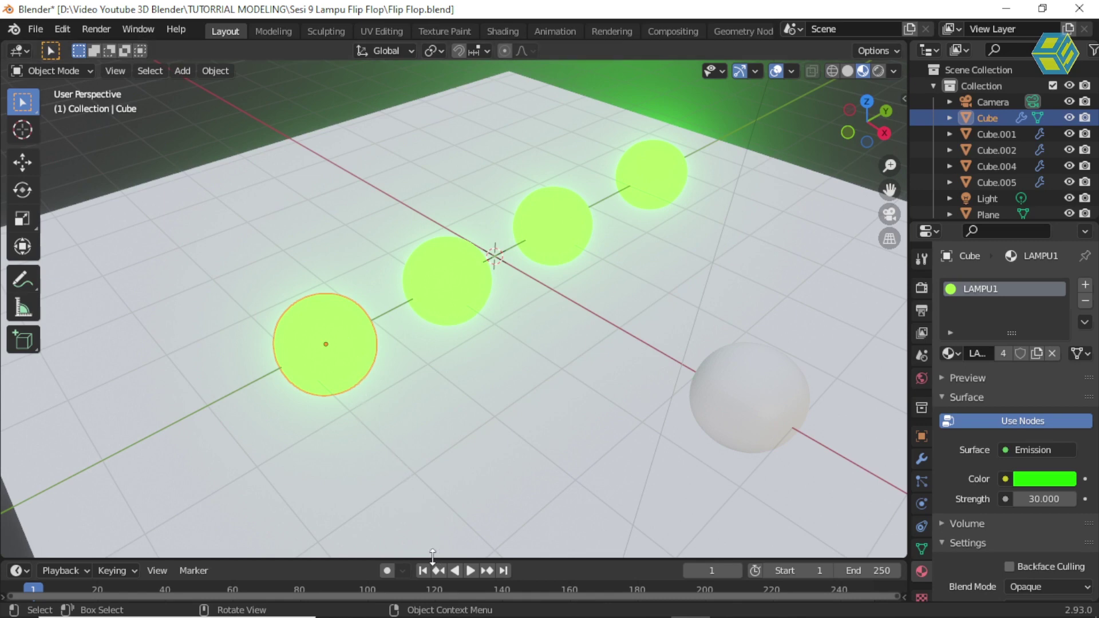
drag(432, 558, 431, 491)
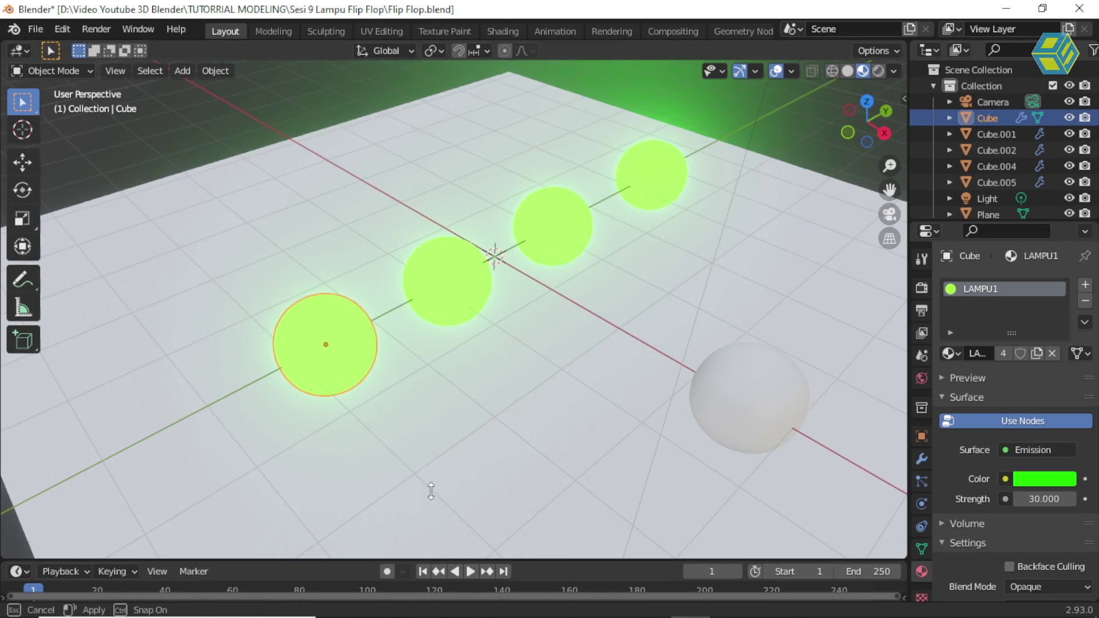
drag(431, 491, 425, 463)
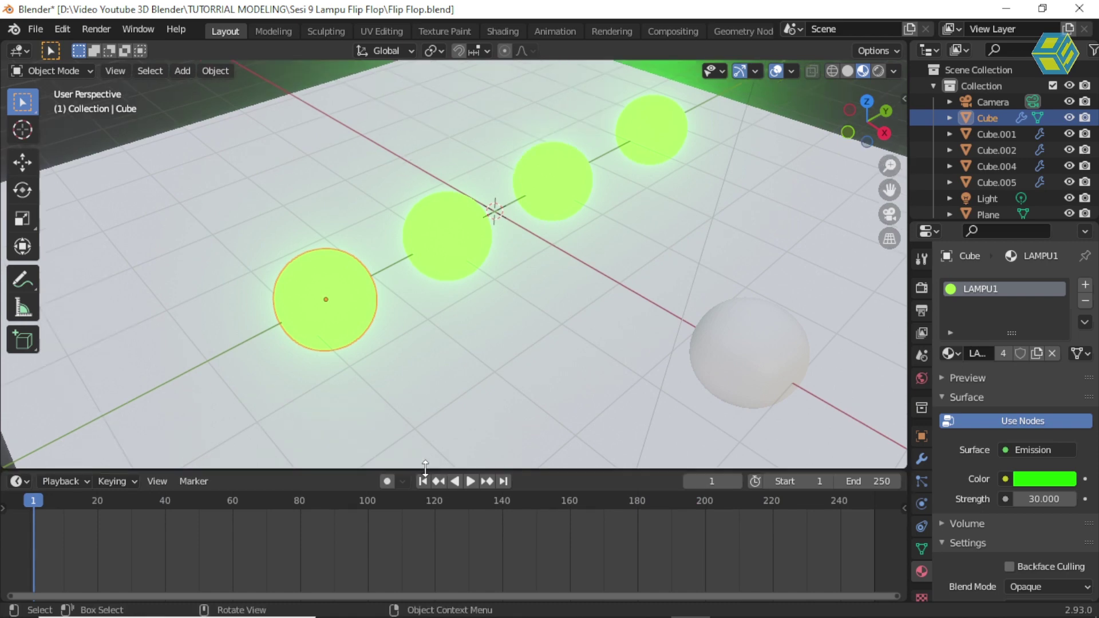
click(788, 151)
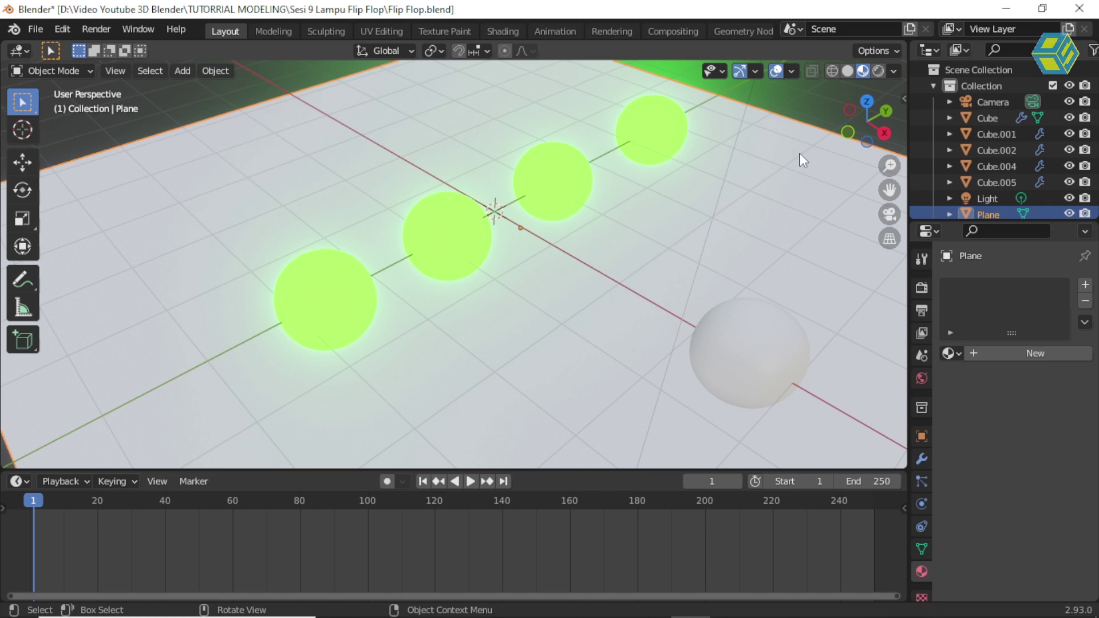
click(1070, 212)
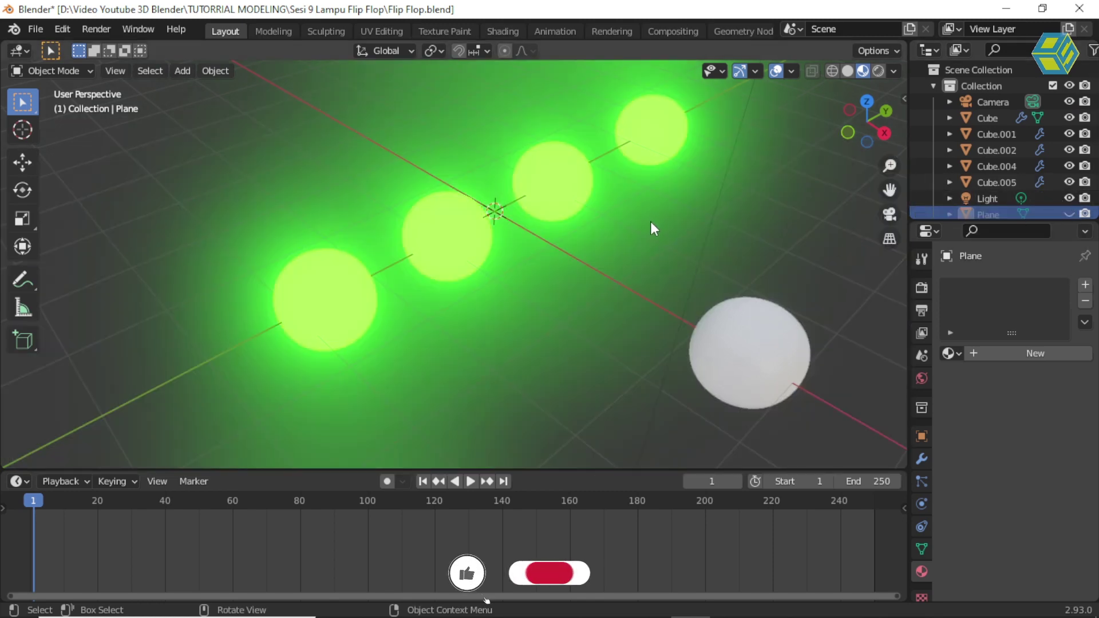
Step: Lower the left sphere's emission strength to 10 and fit the timeline range
shift+middle_drag(644, 232, 637, 285)
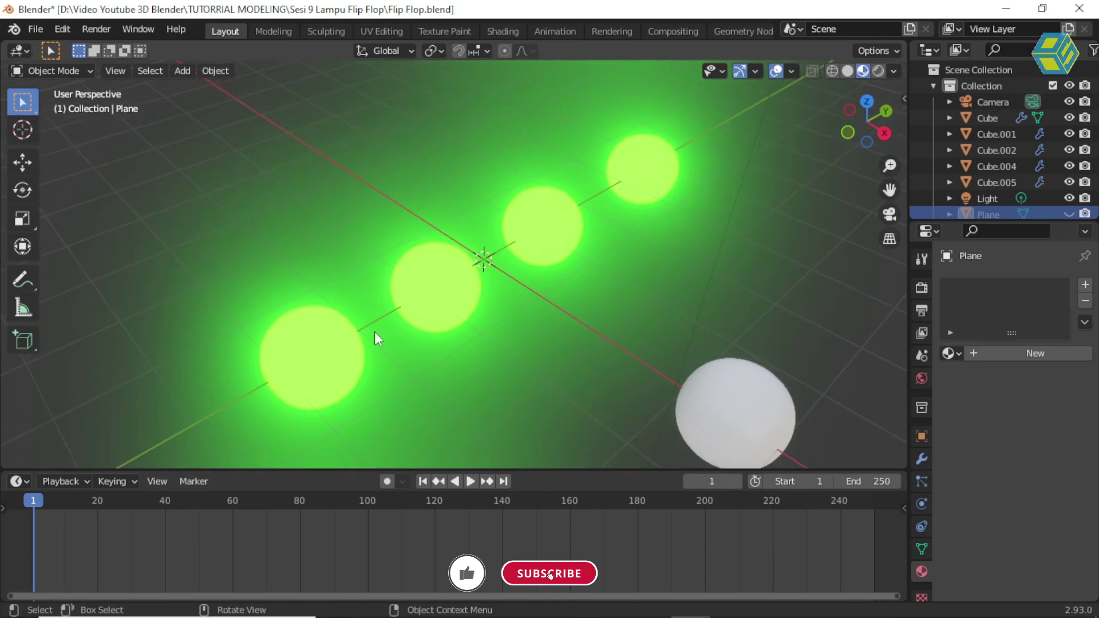
click(315, 352)
click(1027, 495)
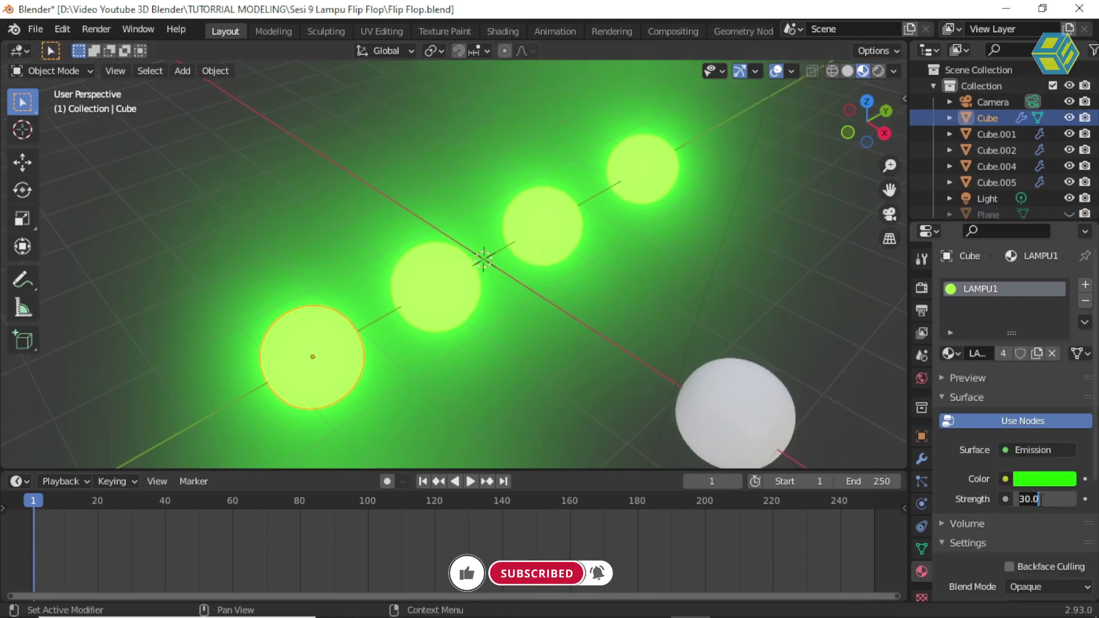
key(BackSpace)
key(BackSpace)
key(BackSpace)
text(10)
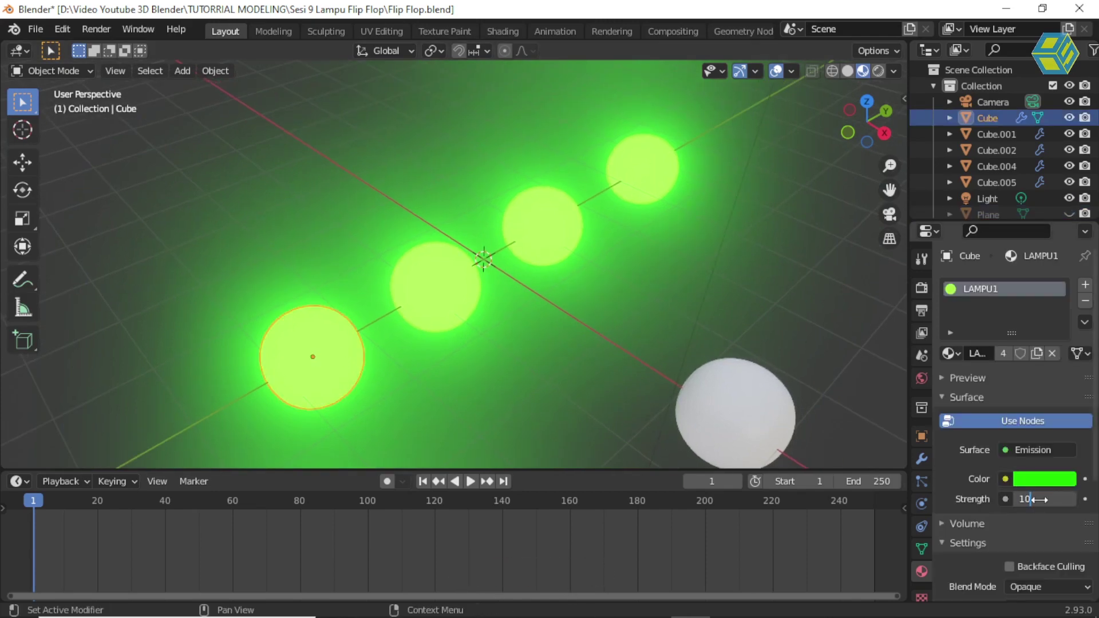
key(Return)
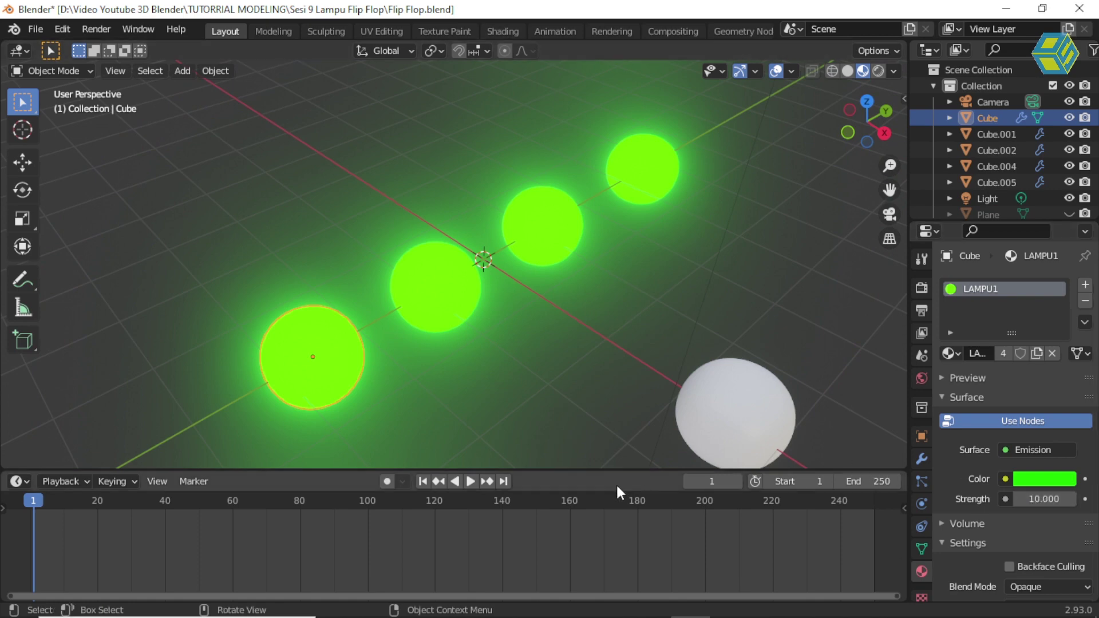
key(Home)
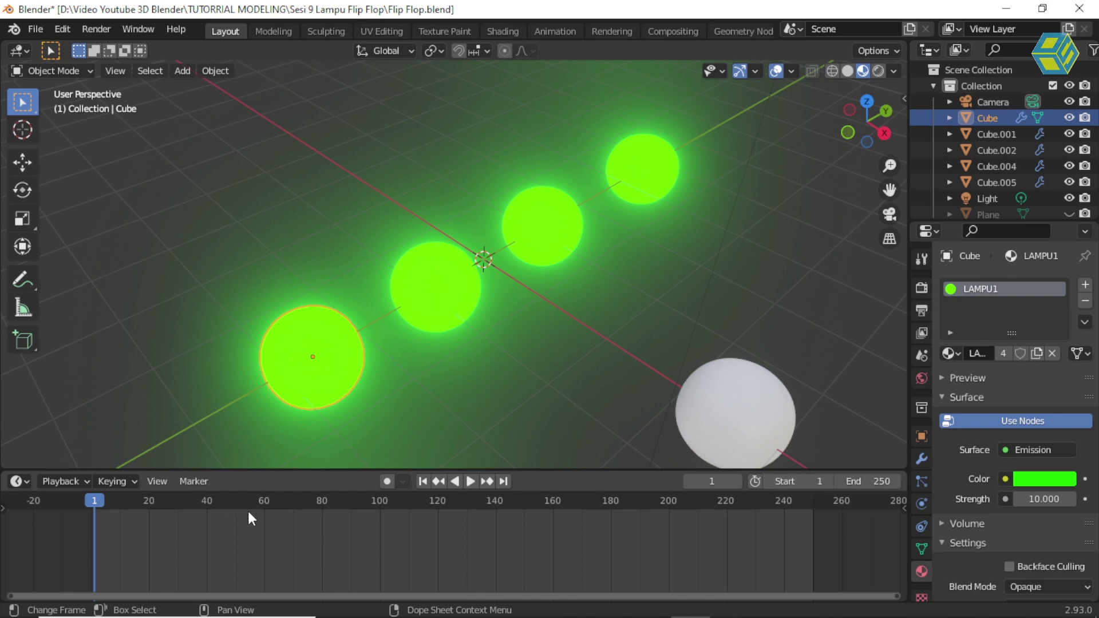
Step: Set the Frame Range End to 50 and zoom the timeline near frame 1
click(920, 287)
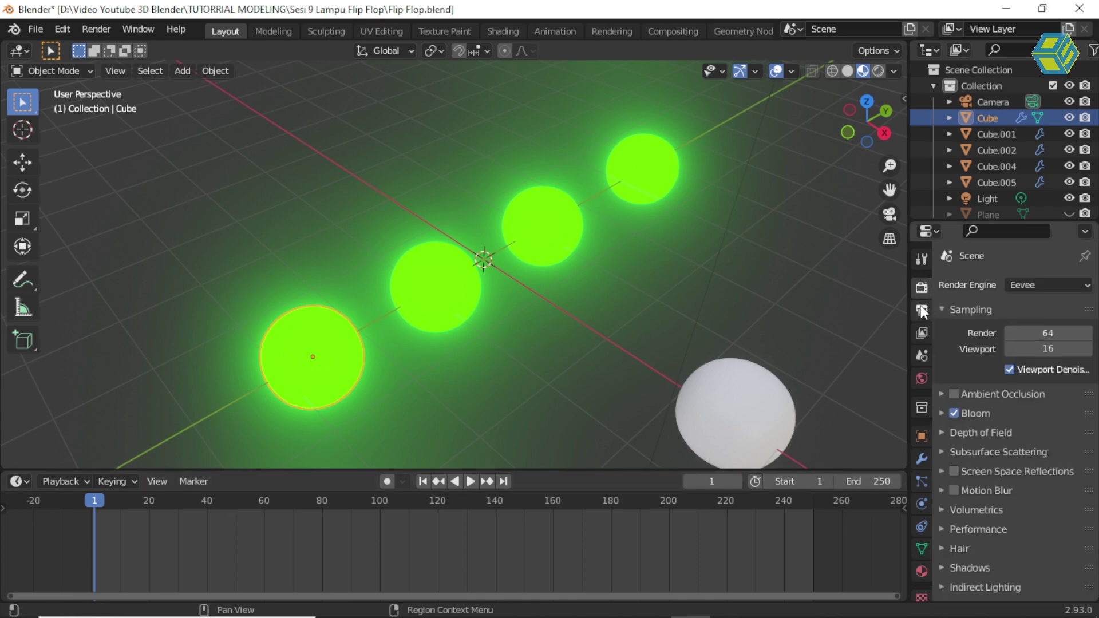
click(921, 310)
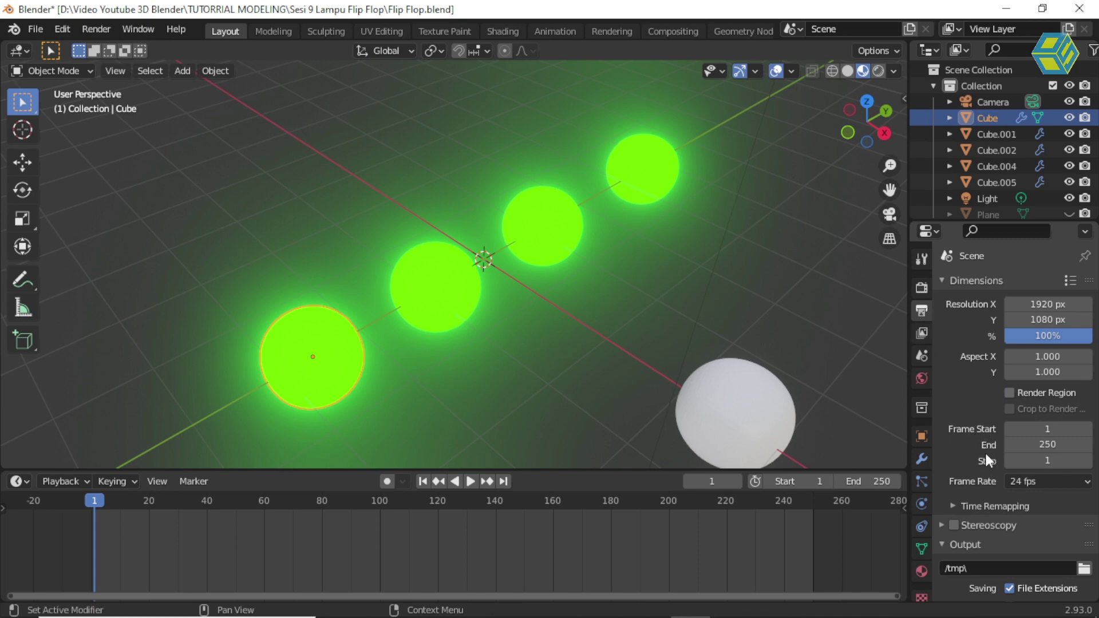
click(1051, 445)
text(50)
key(Return)
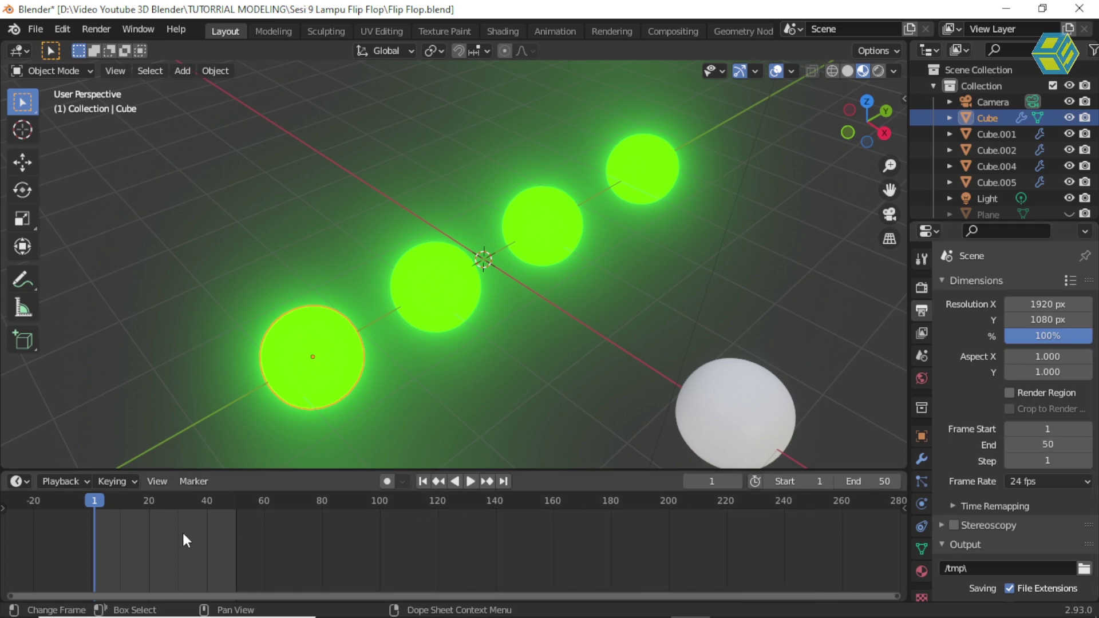
middle_drag(191, 534, 544, 513)
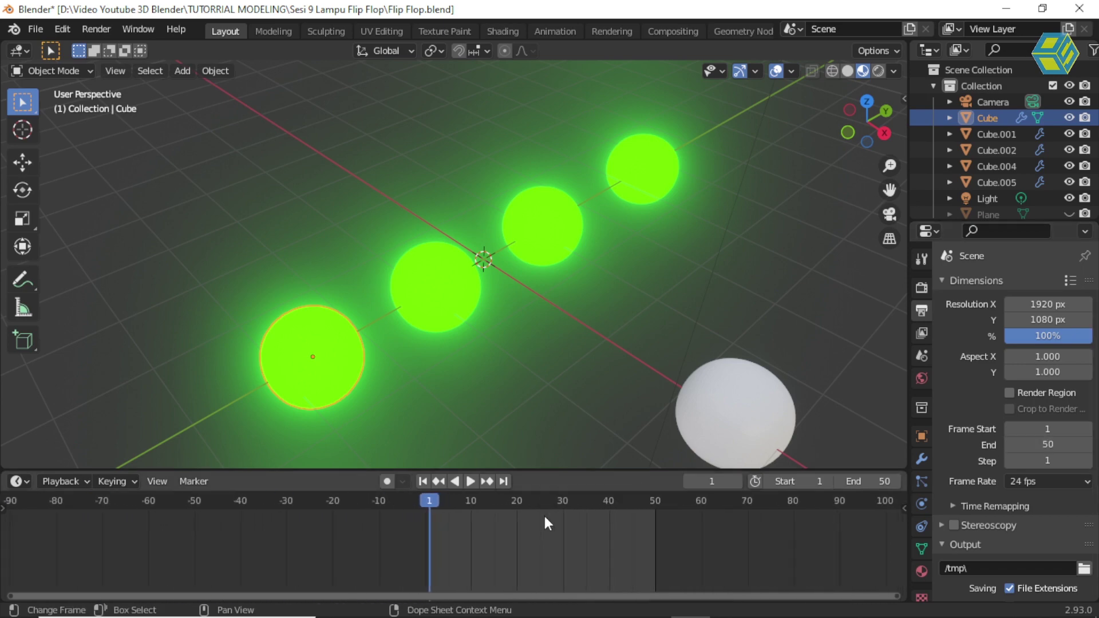
scroll(543, 513, up, 1)
scroll(553, 516, up, 1)
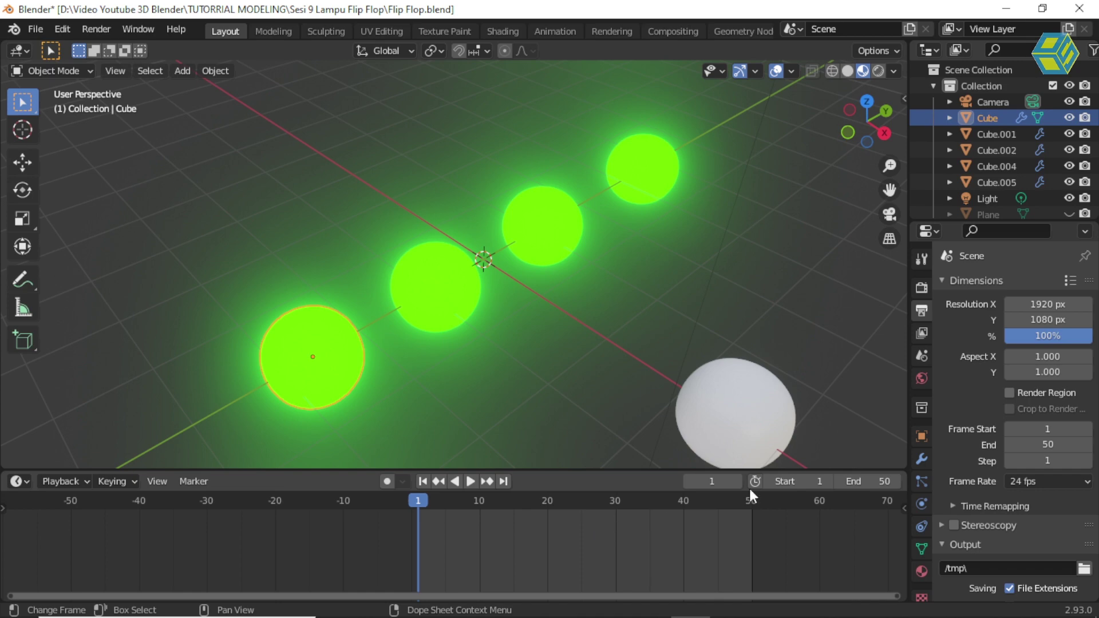
click(922, 566)
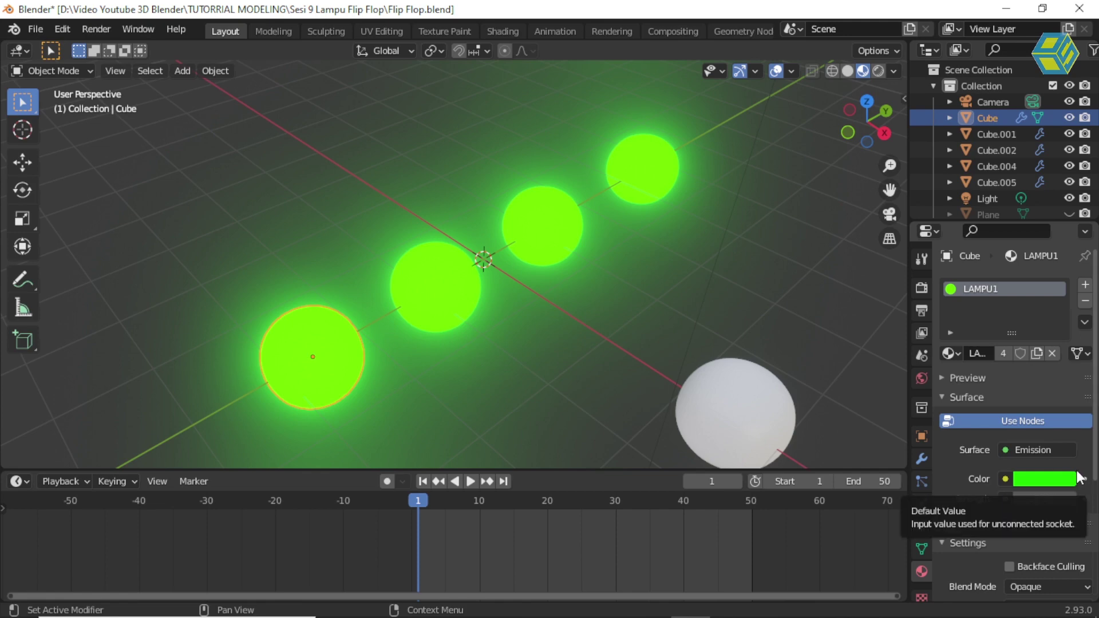
Step: Keyframe LAMPU1's green emission colour at frame 1, then move to frame 10
click(1085, 479)
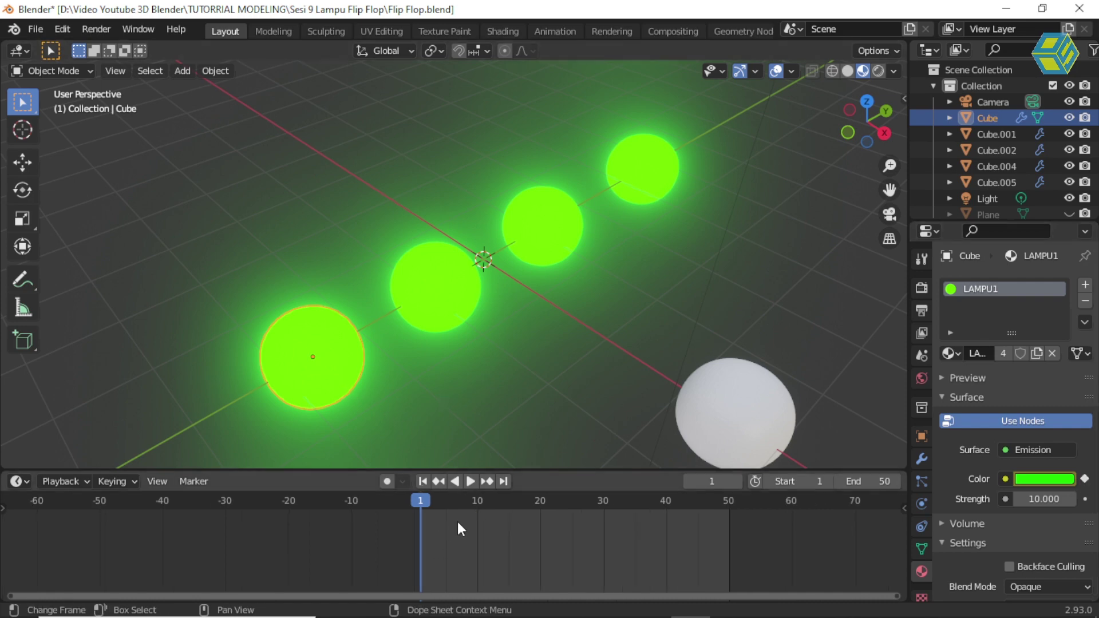
scroll(458, 521, up, 2)
scroll(456, 517, up, 1)
scroll(456, 517, up, 1)
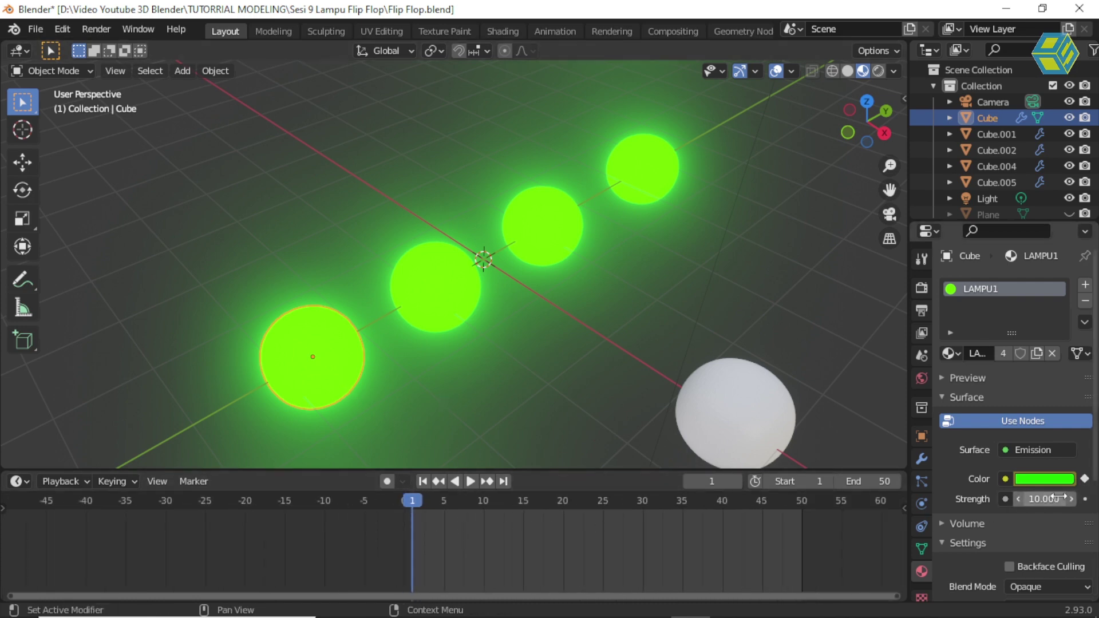
click(1085, 479)
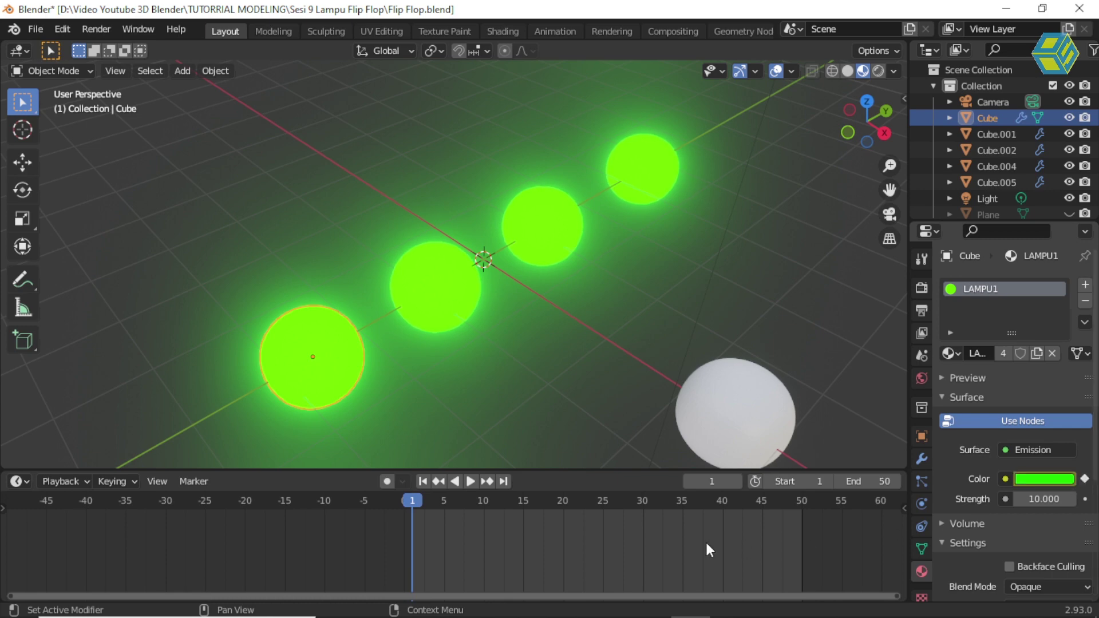
middle_drag(569, 535, 323, 566)
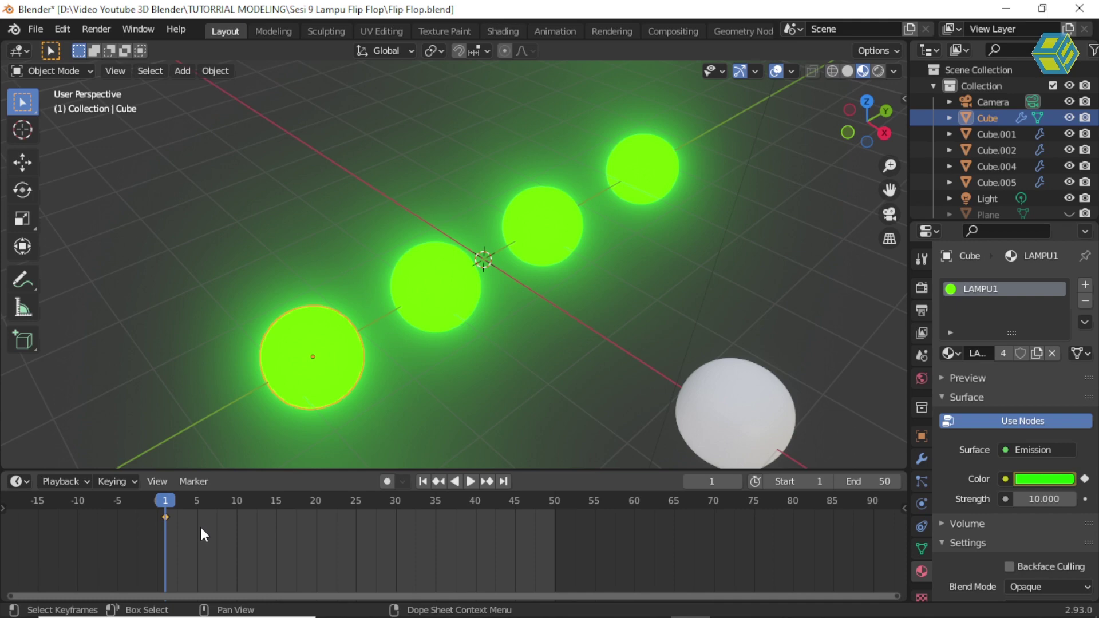
mouse_move(218, 537)
middle_down()
mouse_move(228, 574)
mouse_move(231, 520)
mouse_move(233, 584)
middle_up()
key(i)
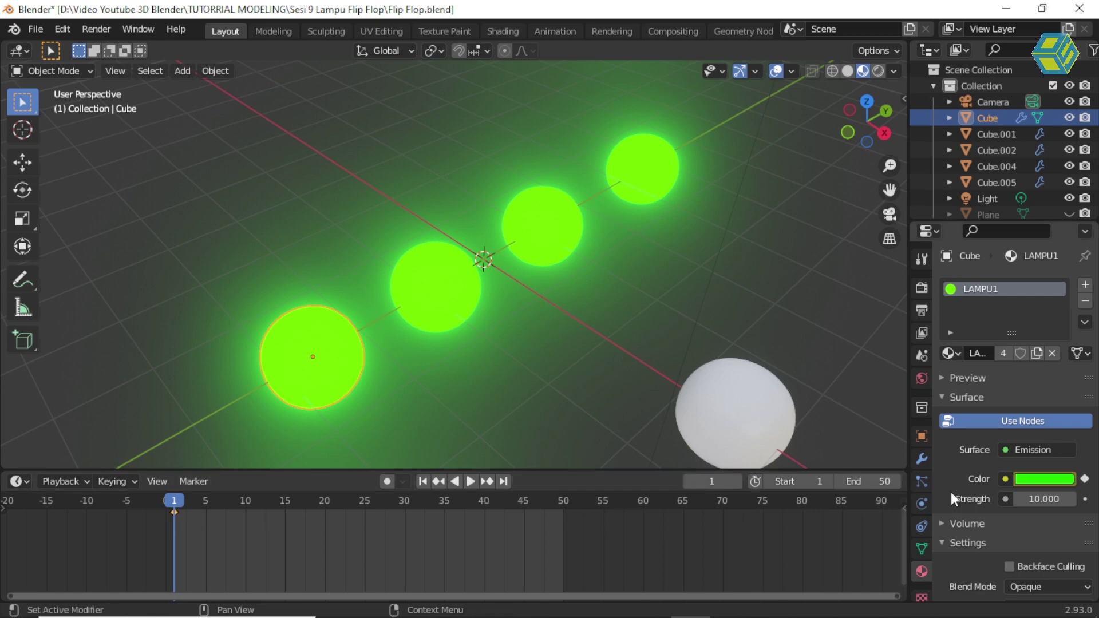
click(248, 499)
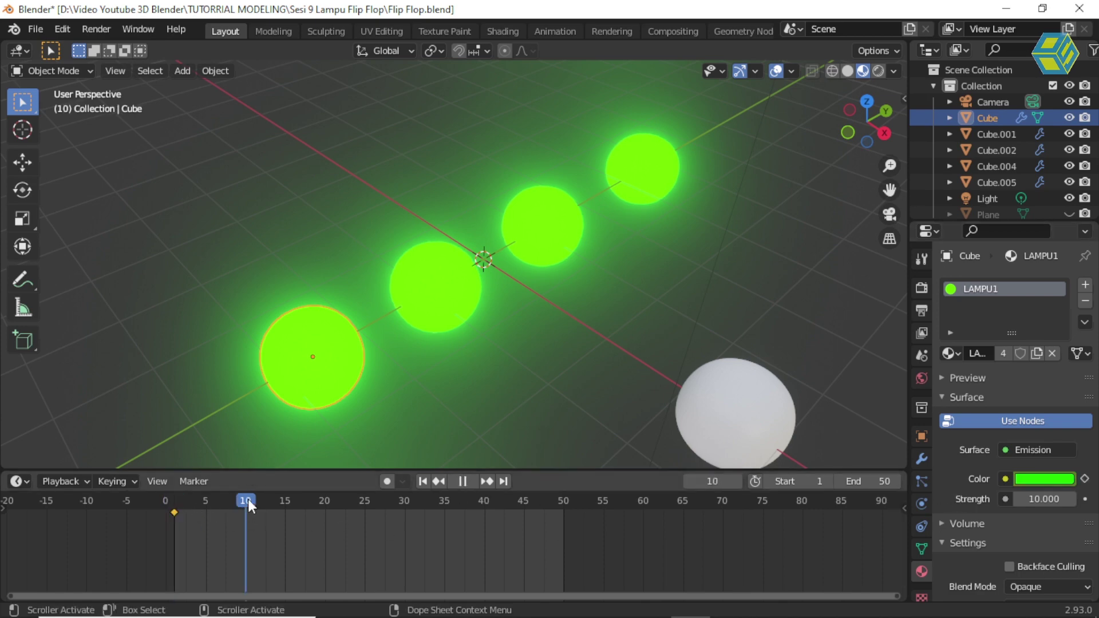
Step: Keyframe the emission colour yellow at frame 10 and red at frame 20
click(1029, 478)
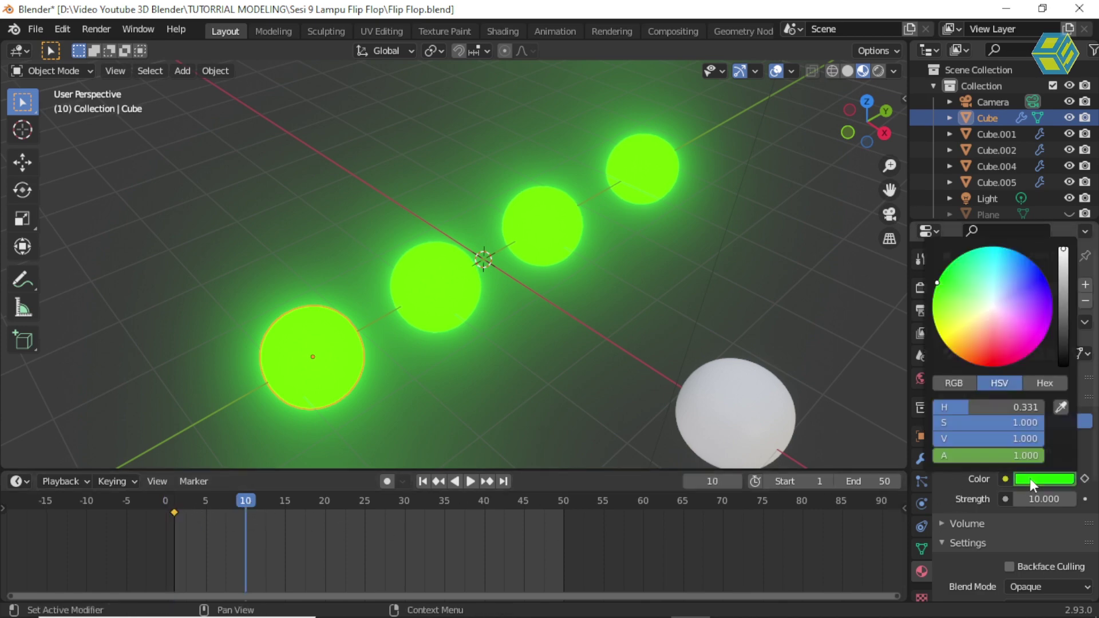
click(944, 339)
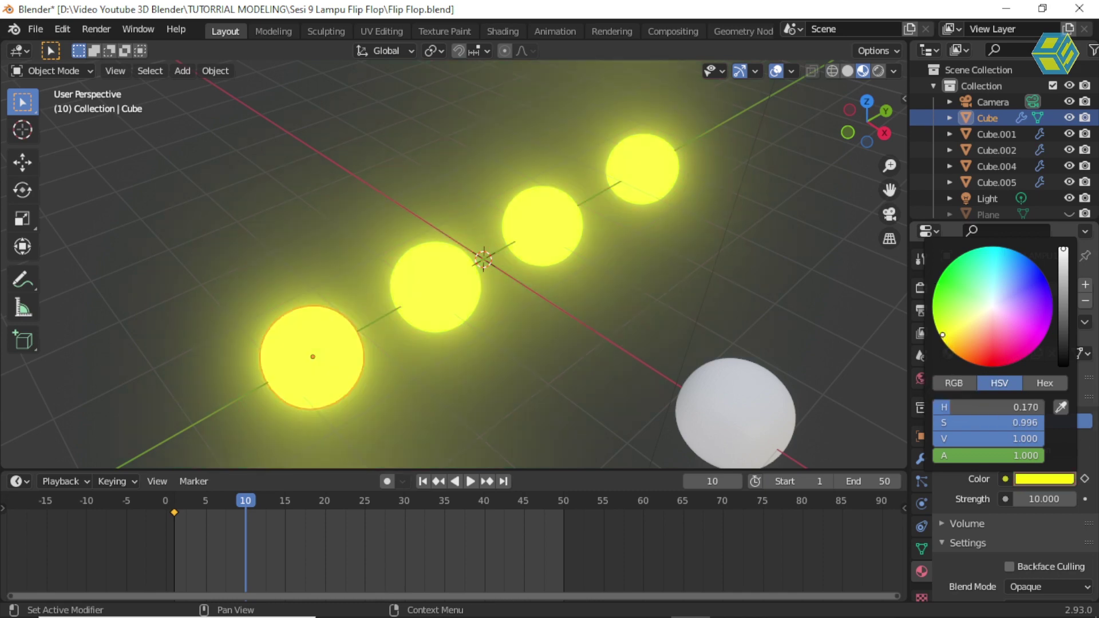
click(1084, 479)
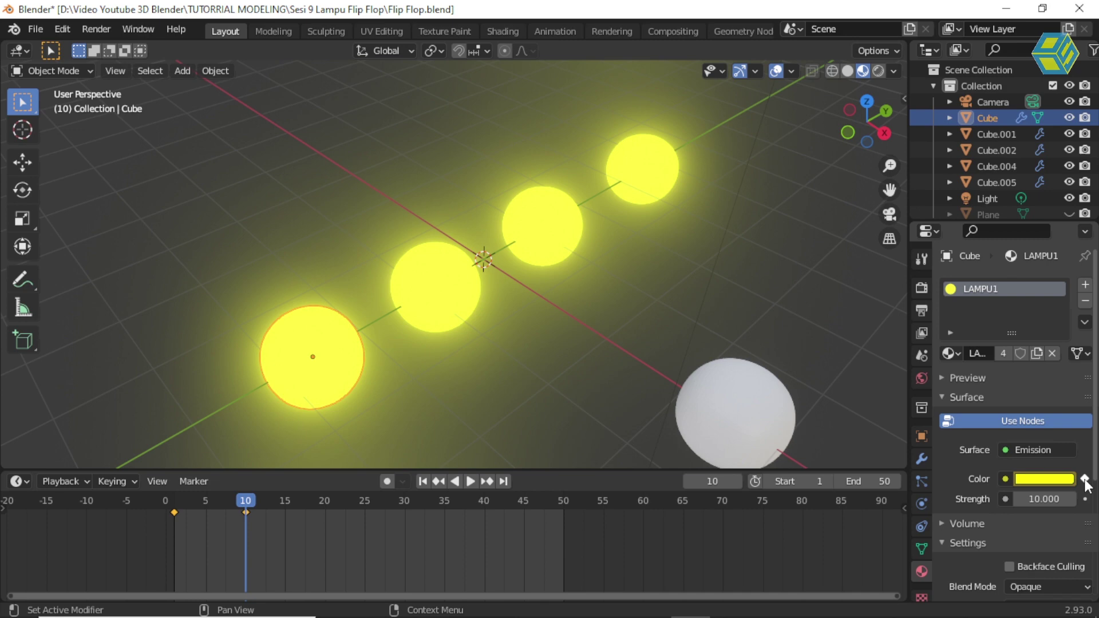
click(325, 504)
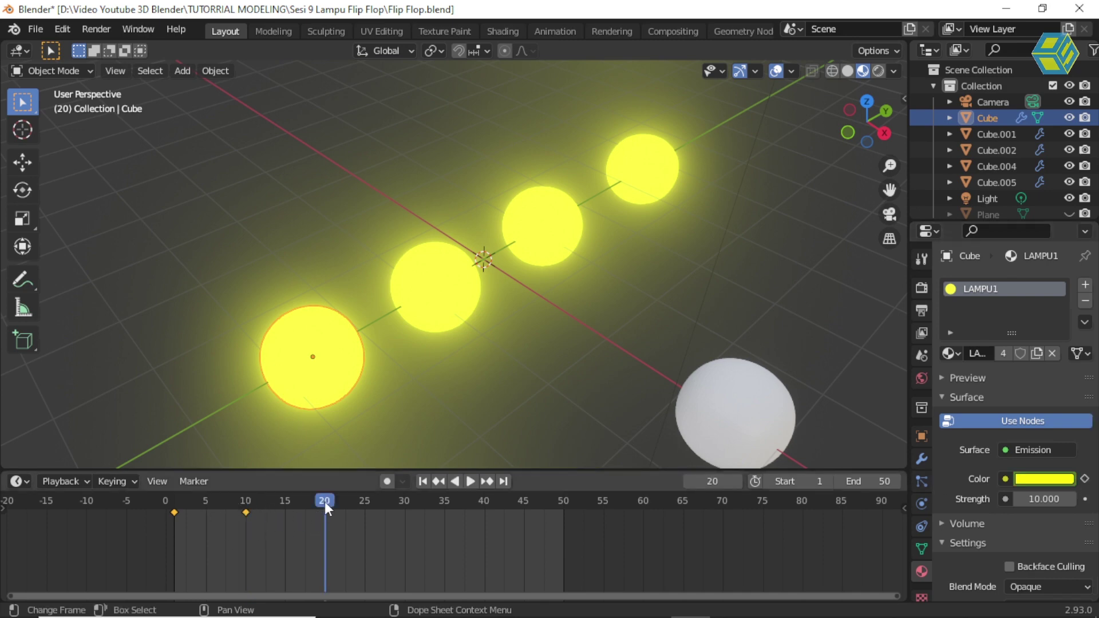
click(1045, 479)
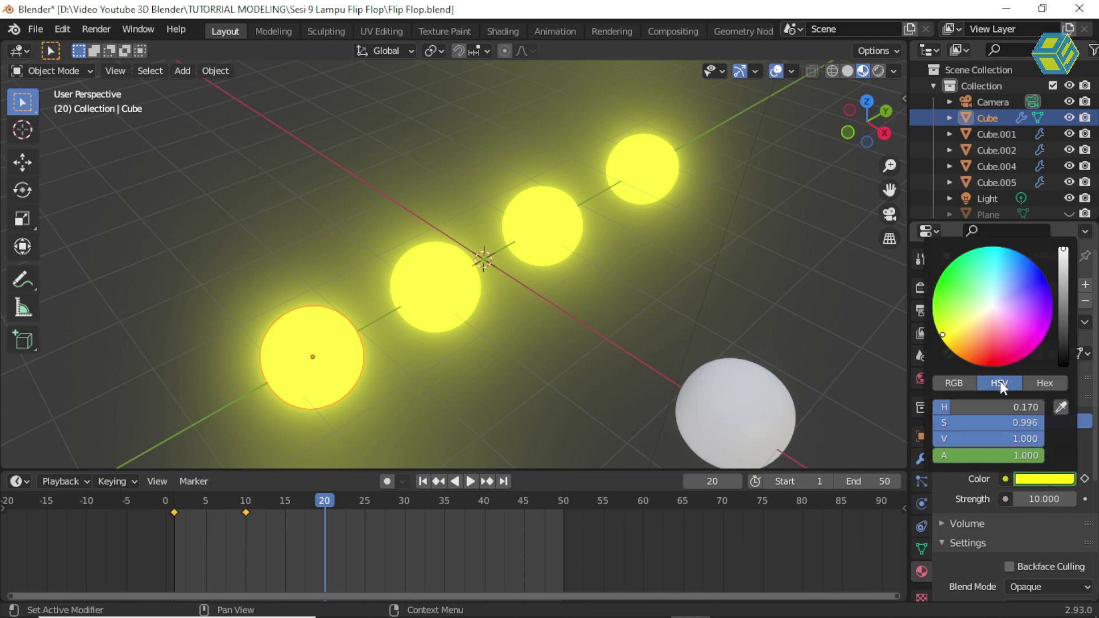
click(987, 359)
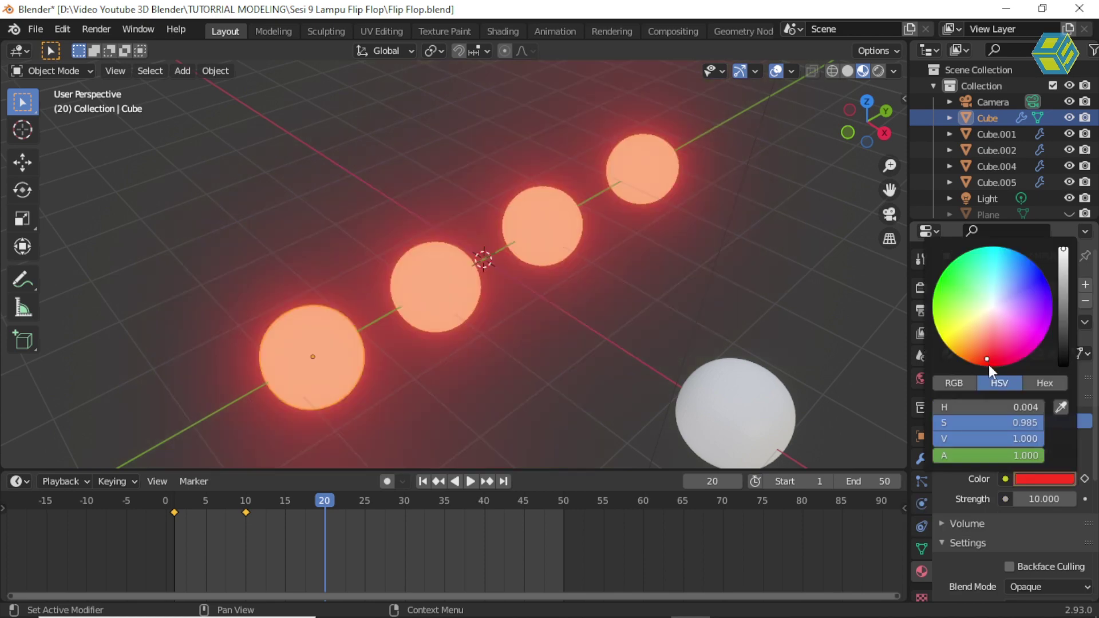
click(989, 365)
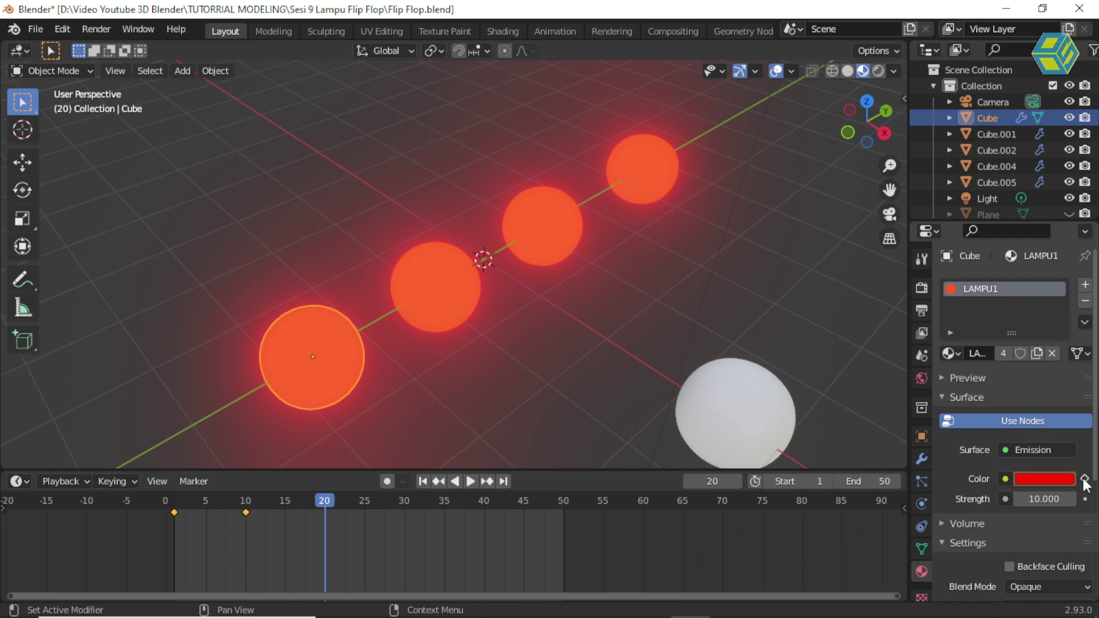
click(1085, 479)
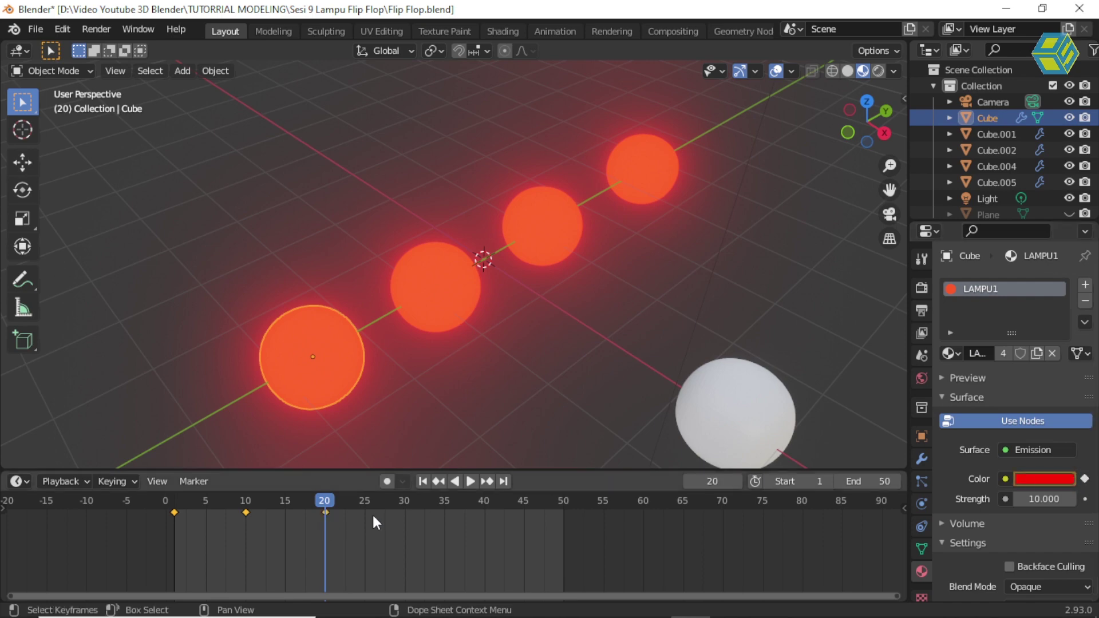
click(404, 507)
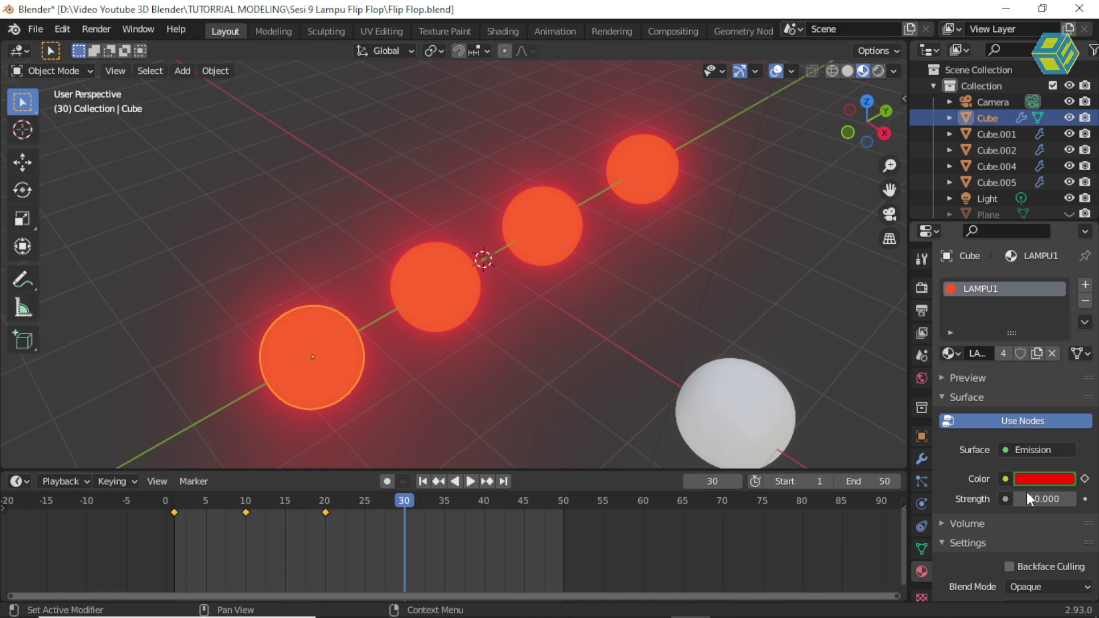
Step: Set the colour to magenta at frame 30, then keyframe blue at frame 40
click(1038, 484)
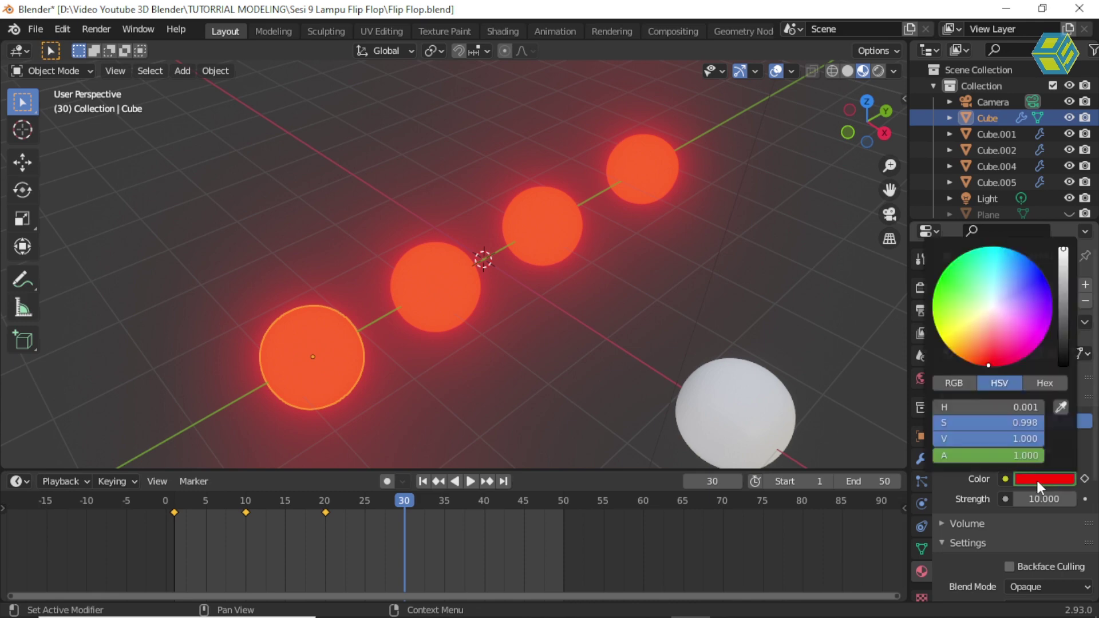
click(1039, 338)
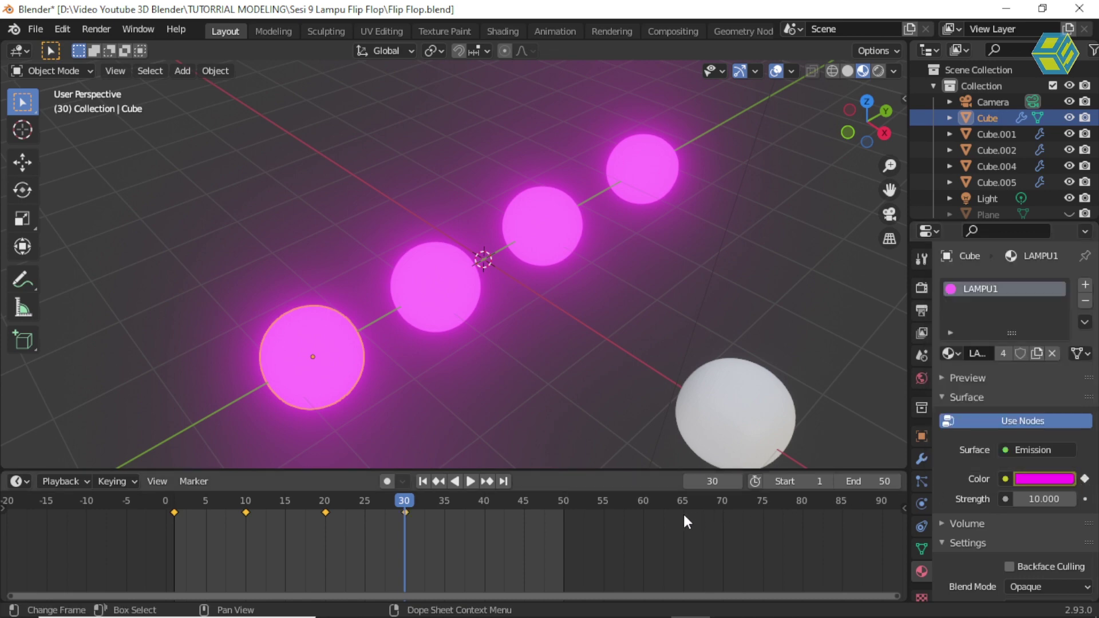
click(483, 515)
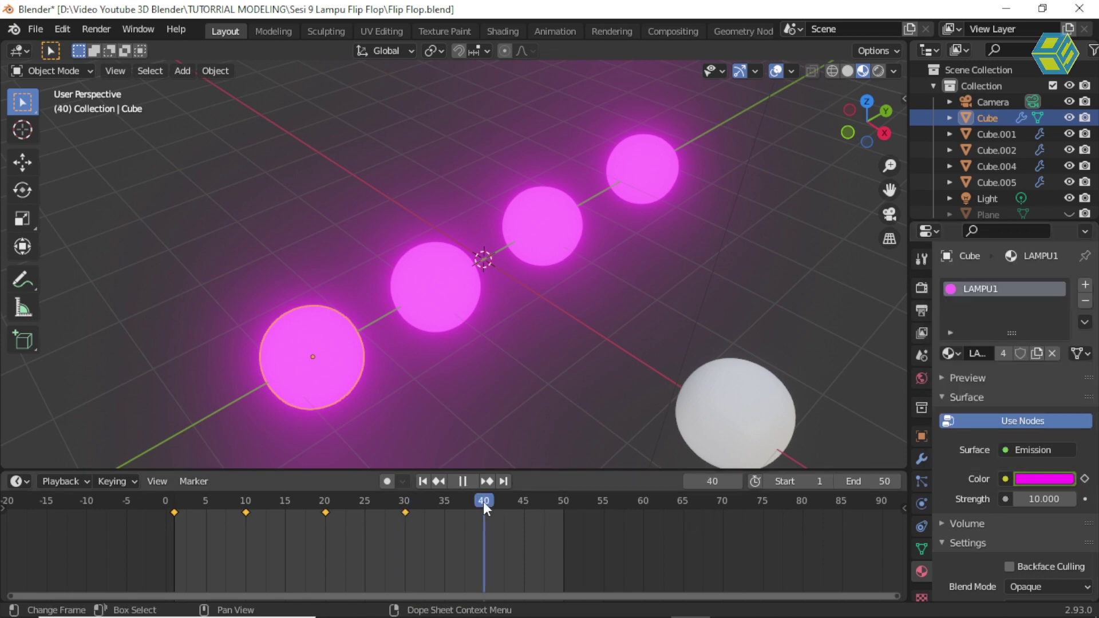
click(1052, 479)
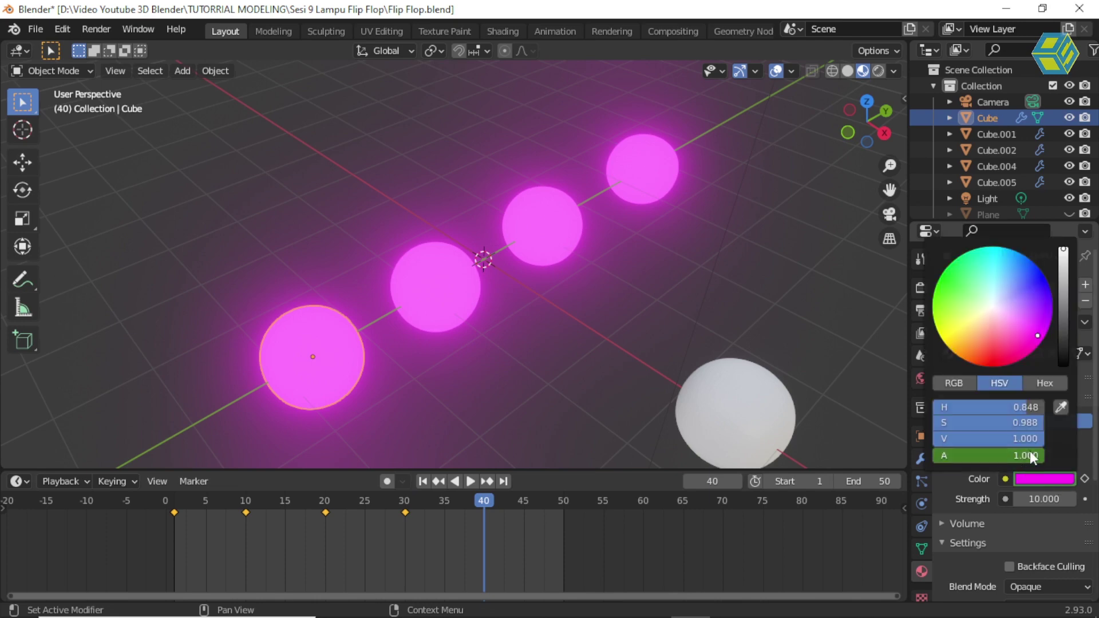
click(1040, 283)
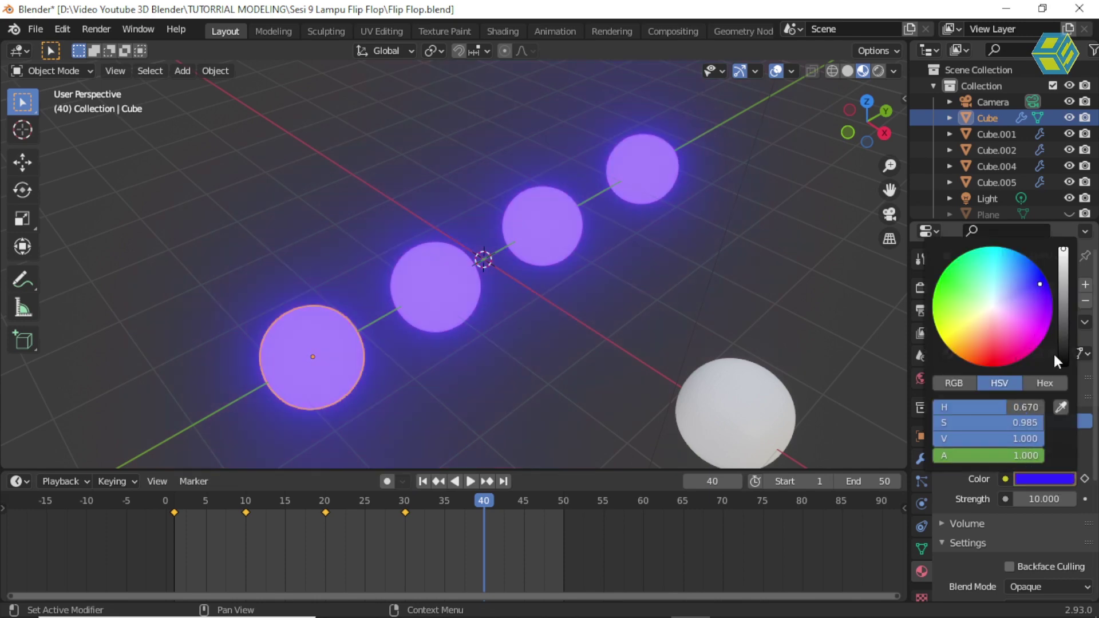
click(1044, 281)
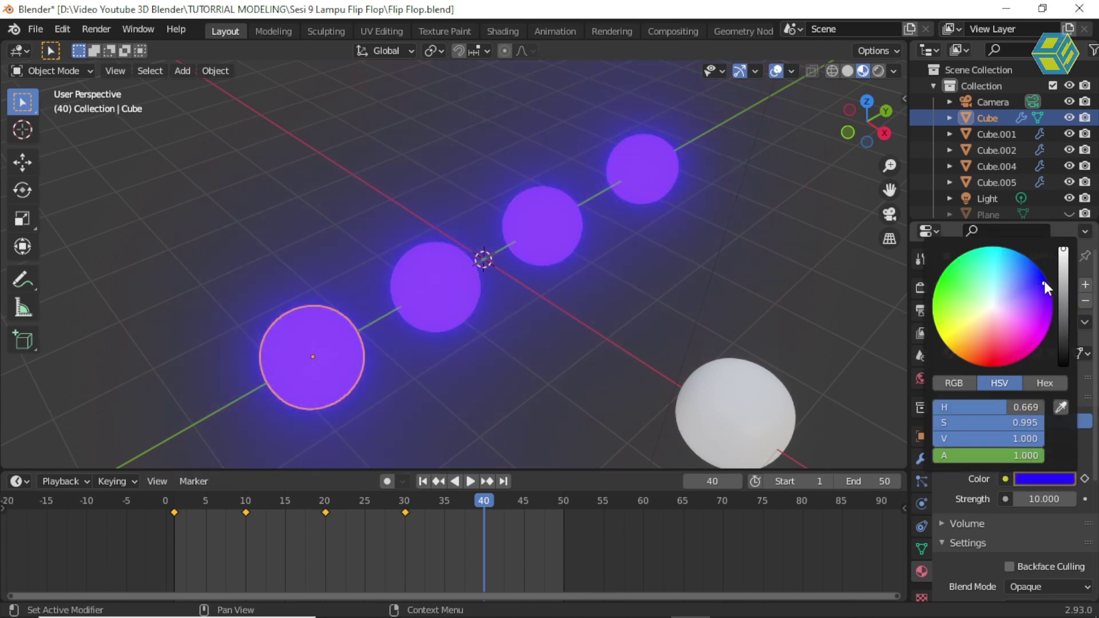
click(1044, 280)
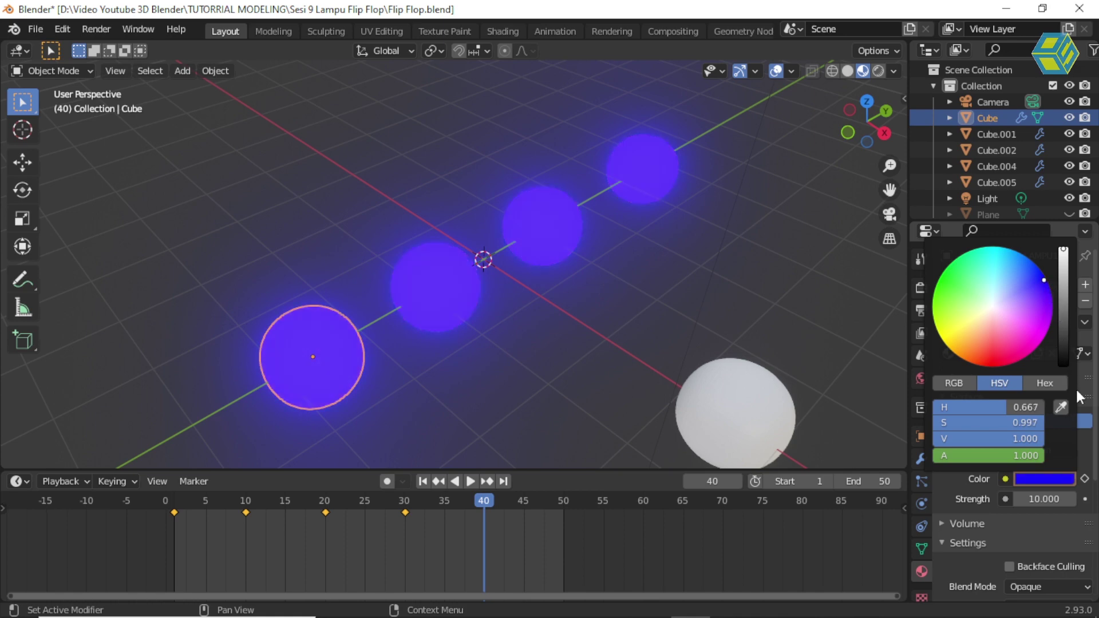
click(1084, 478)
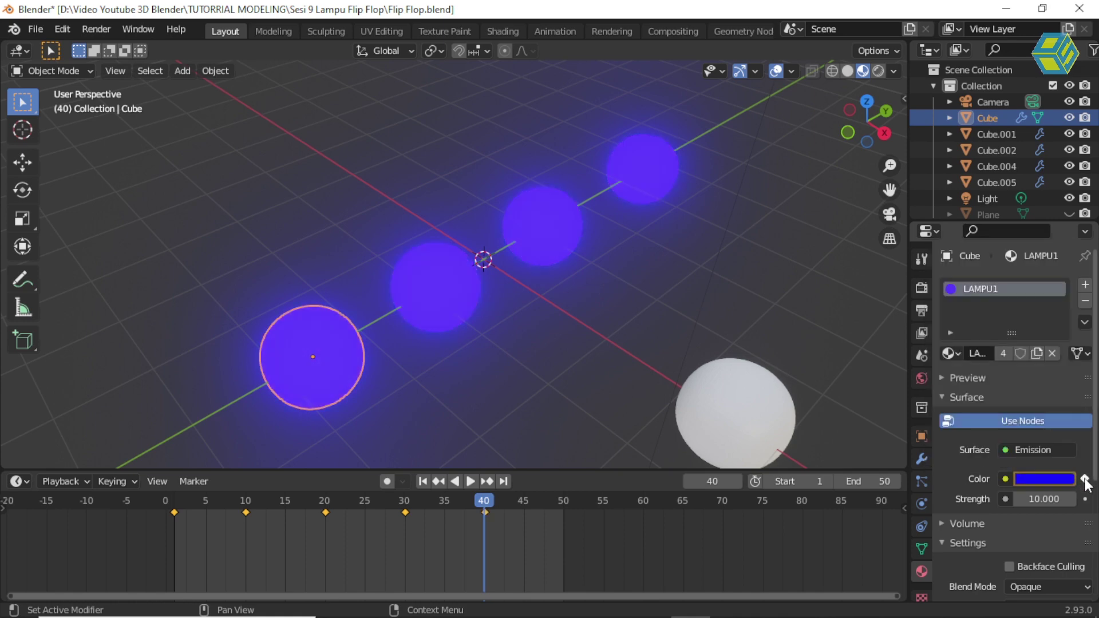
Step: Keyframe a cyan emission colour at frame 50 and return to frame 1
click(562, 501)
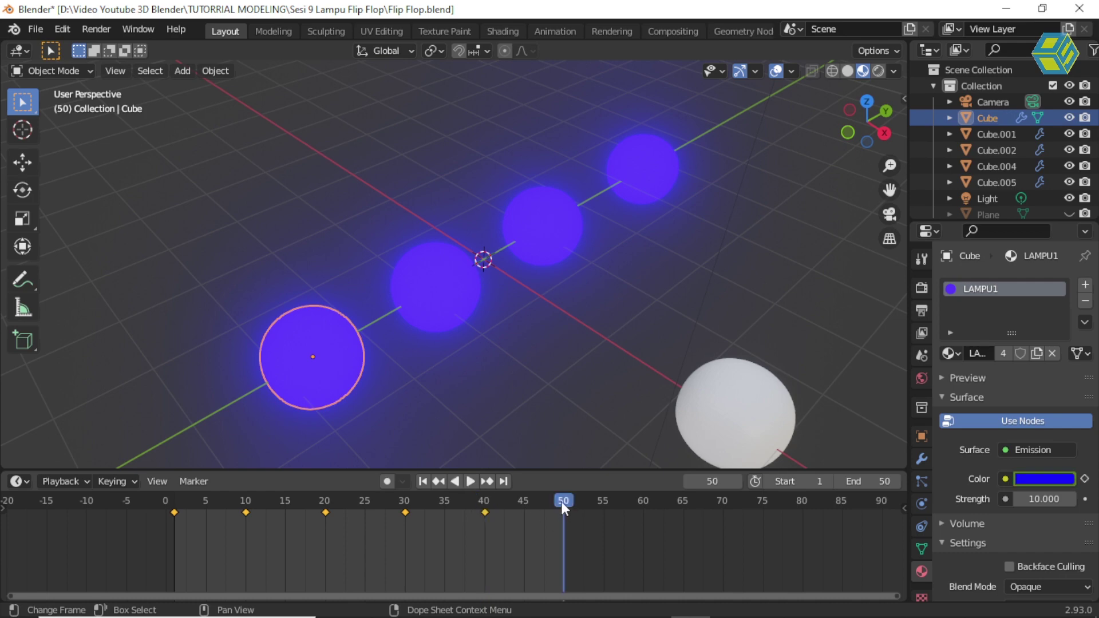
click(1038, 479)
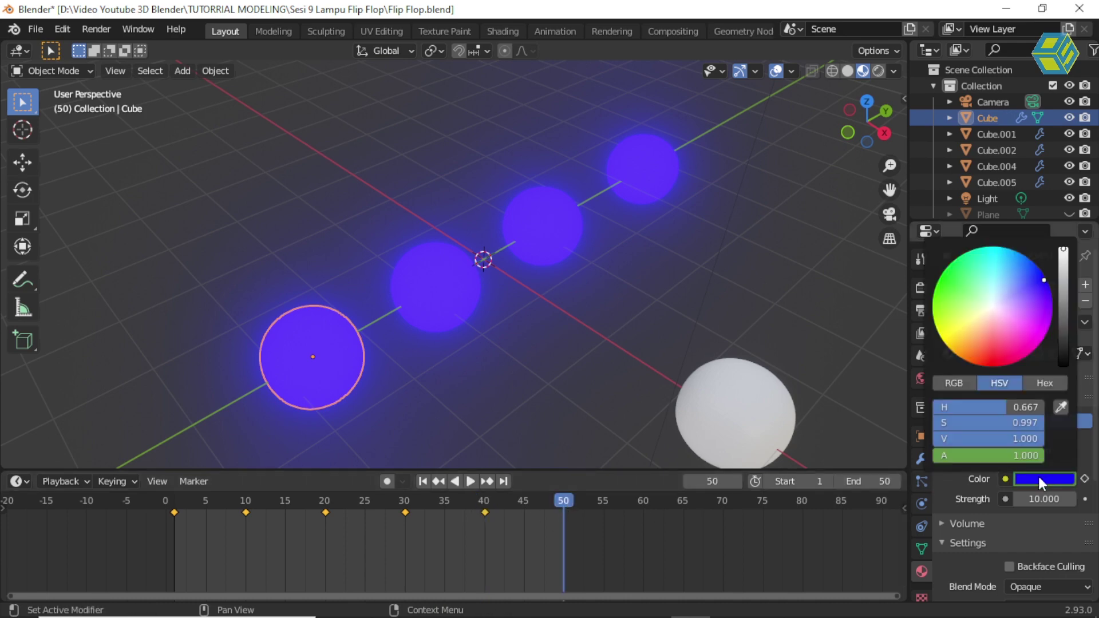
click(993, 252)
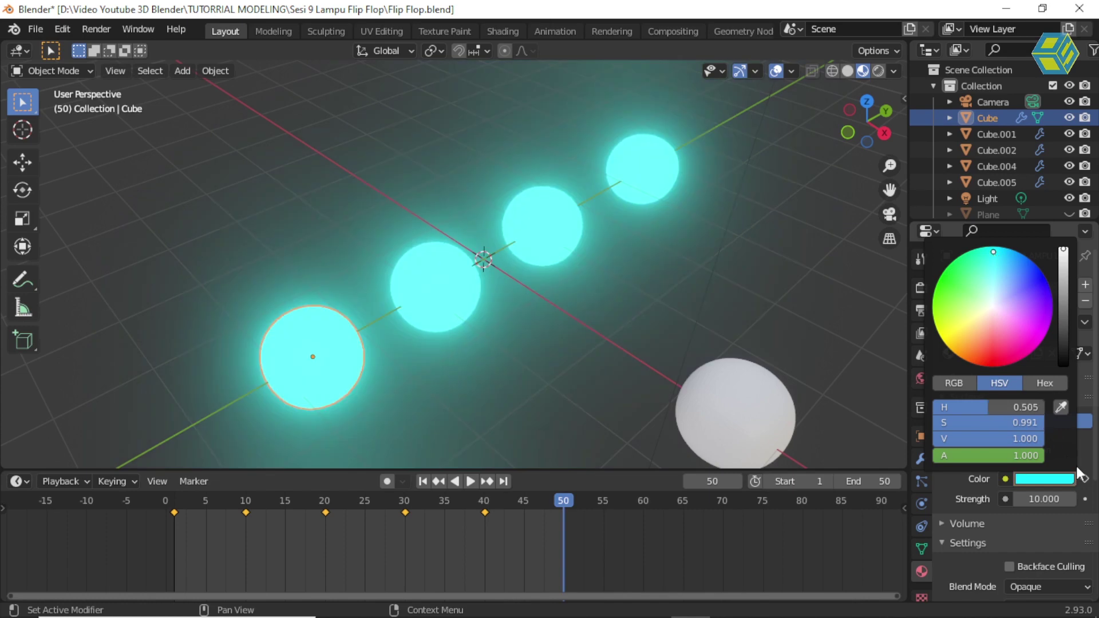
click(1085, 480)
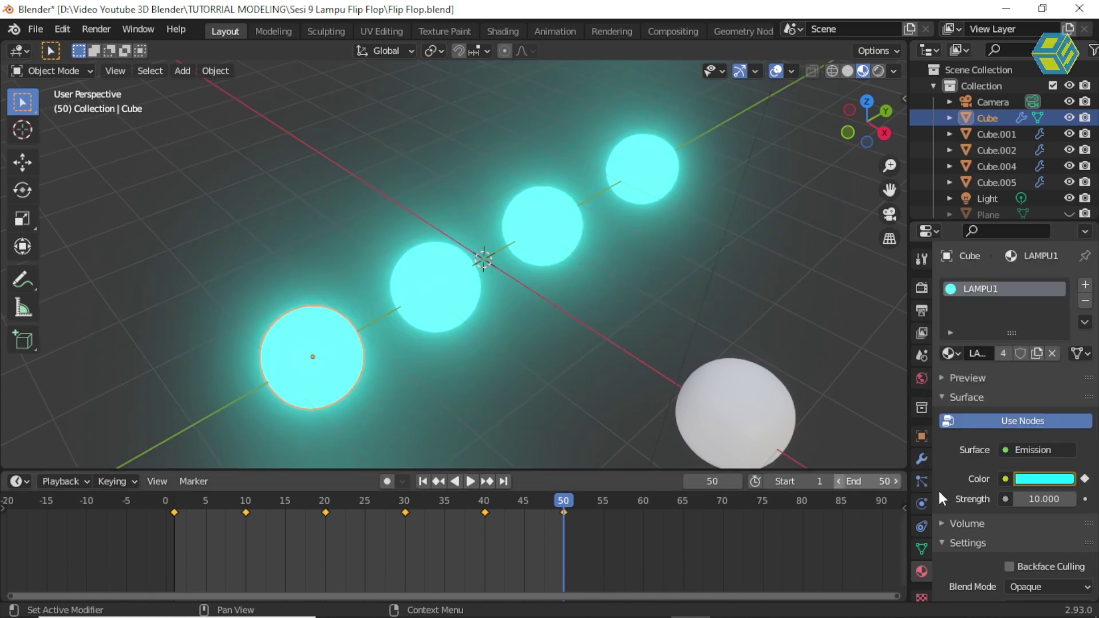
click(174, 502)
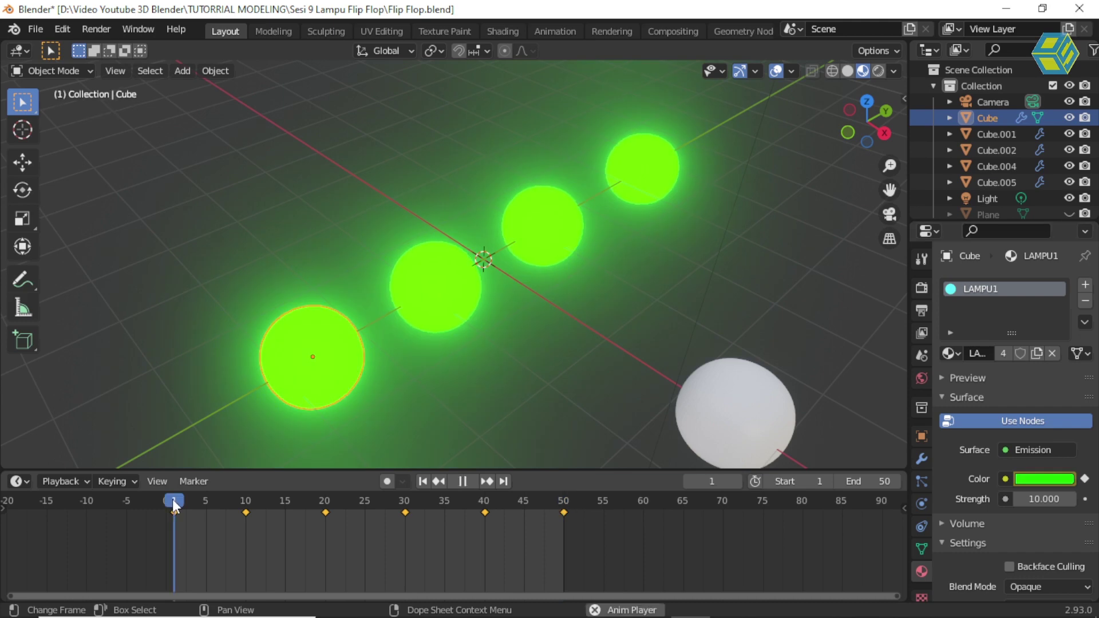
Step: Preview the colour animation, stop at frame 3 with spheres glowing yellow, and deselect everything
key(space)
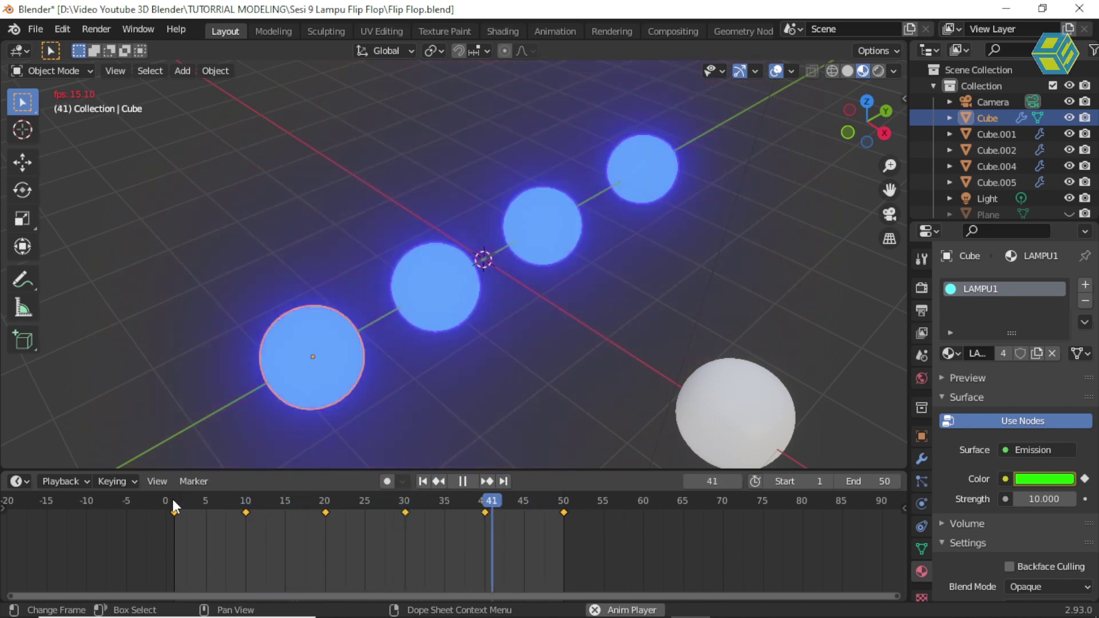
key(space)
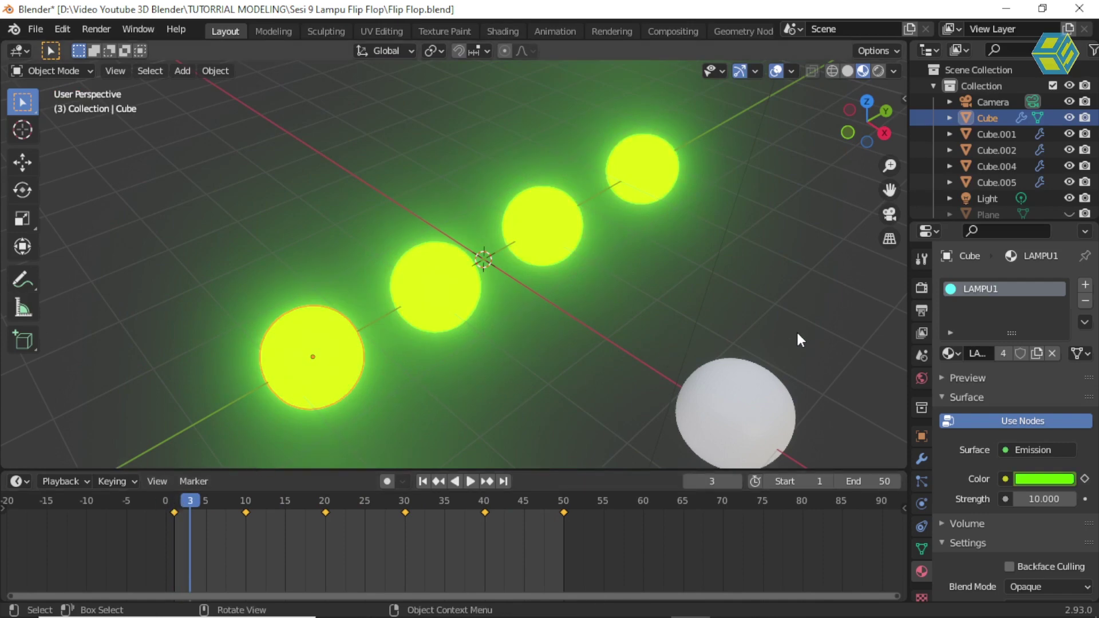
click(675, 275)
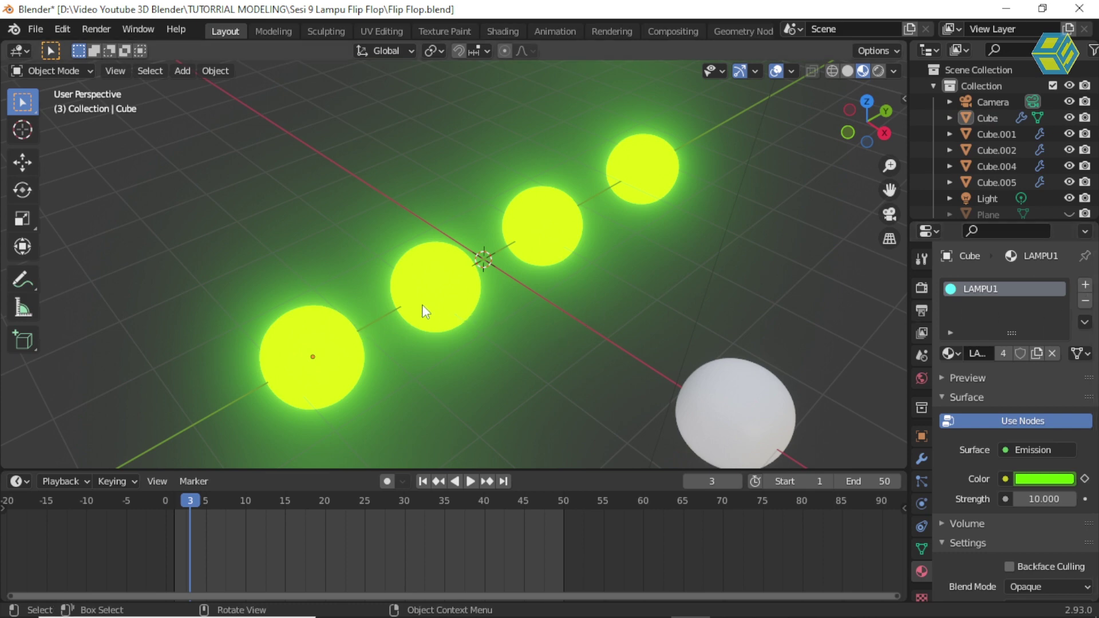
Step: On the second sphere Cube.002, add a new material slot with a new material
click(434, 286)
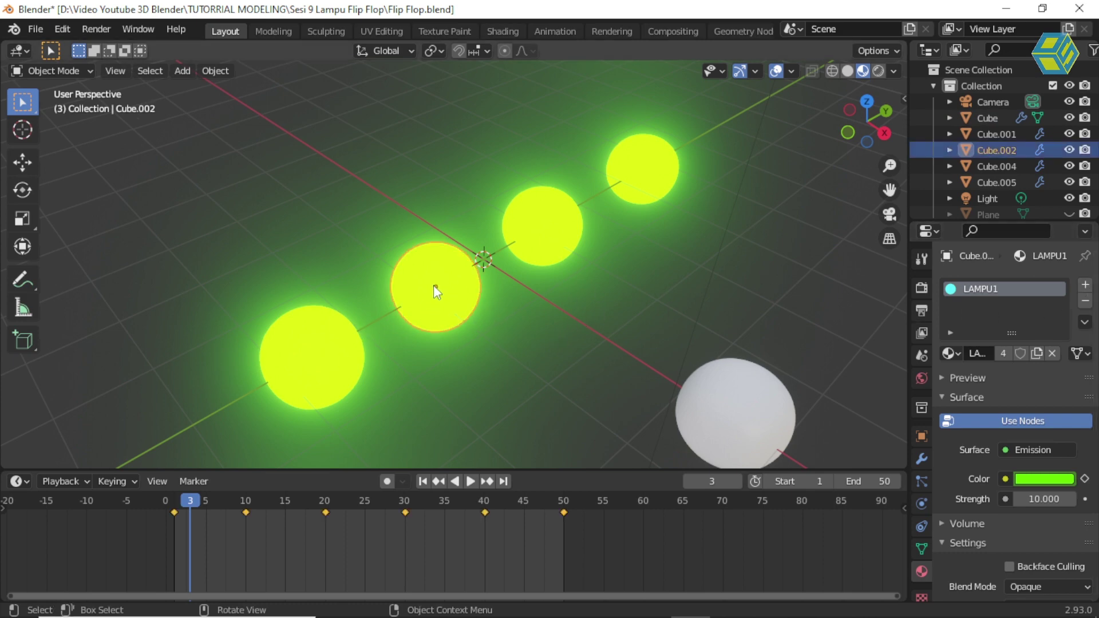
click(506, 324)
click(312, 341)
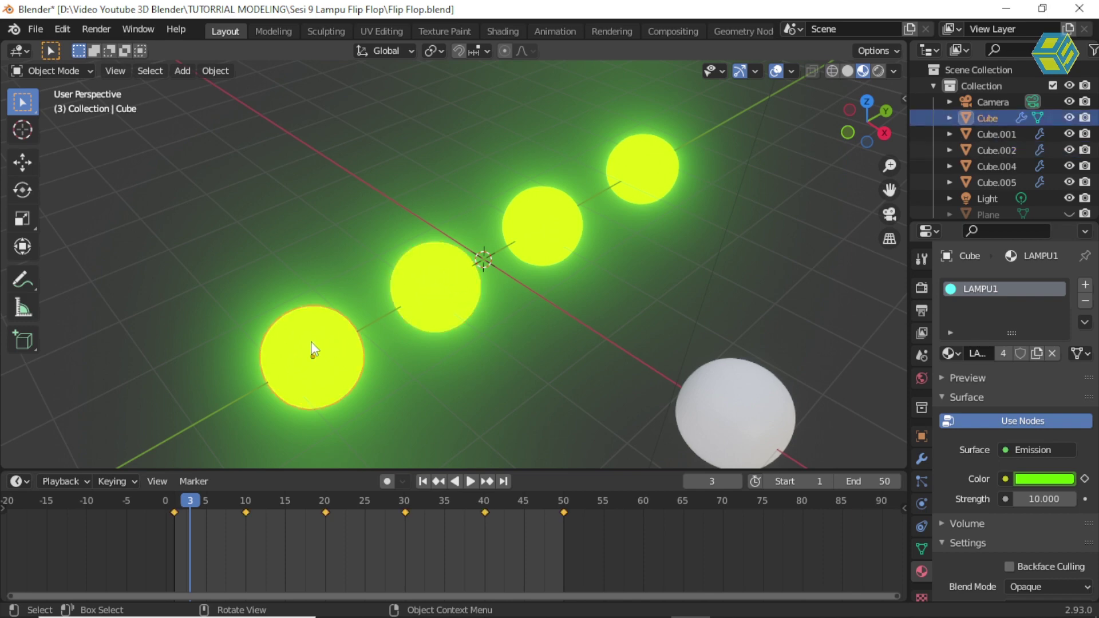
click(444, 296)
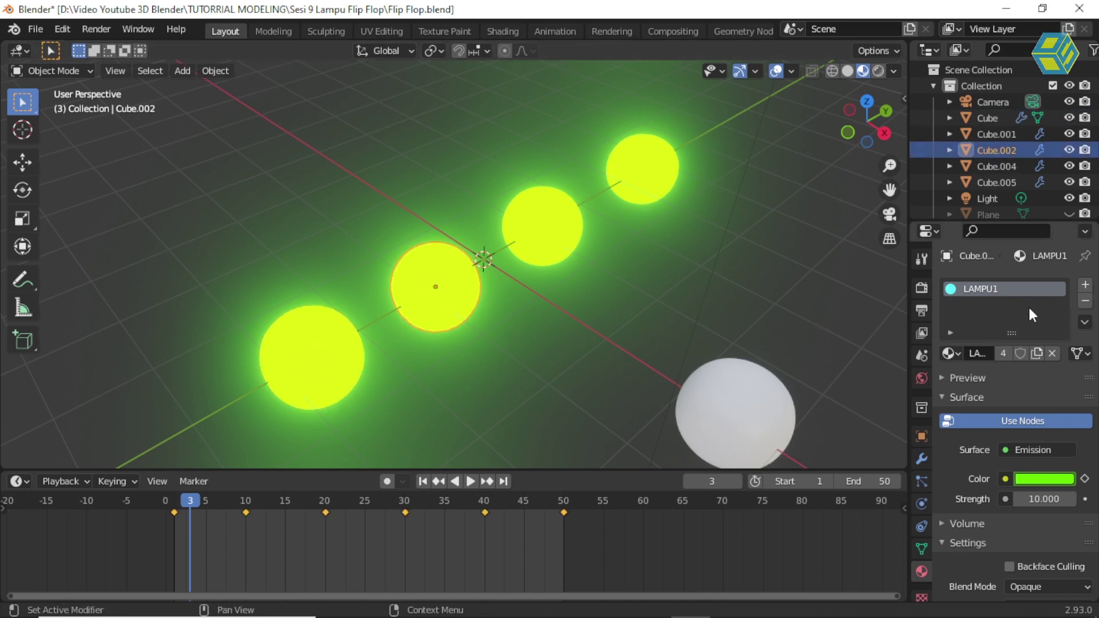
click(1085, 286)
click(1010, 387)
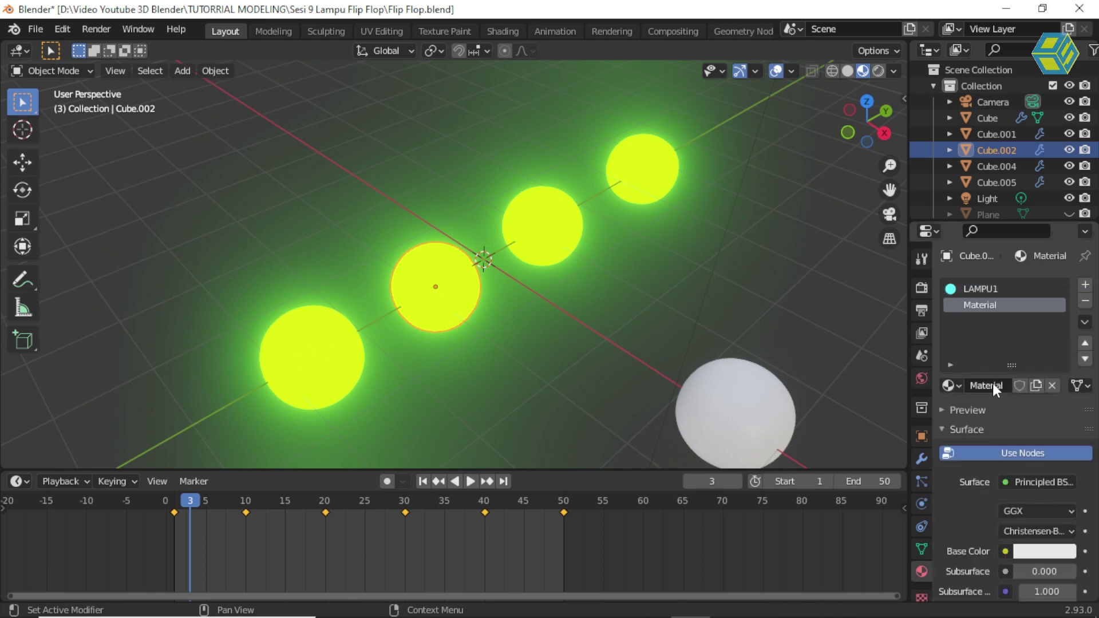
Step: Name the new material LAMPU2 and remove the LAMPU1 slot from the sphere
double_click(982, 385)
text(LAMPU)
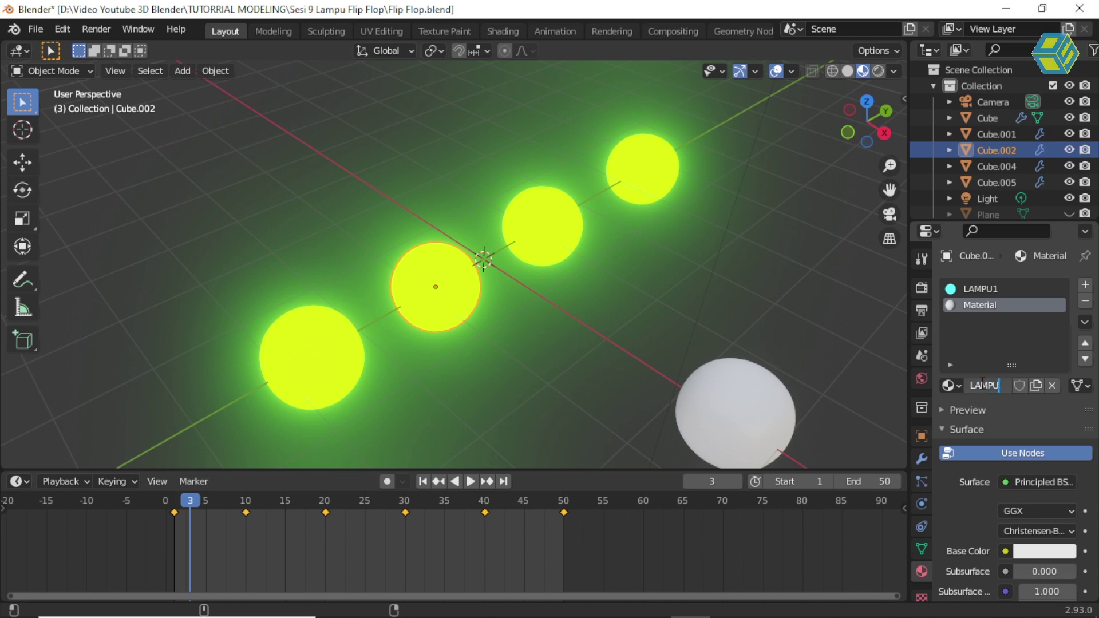
text(2)
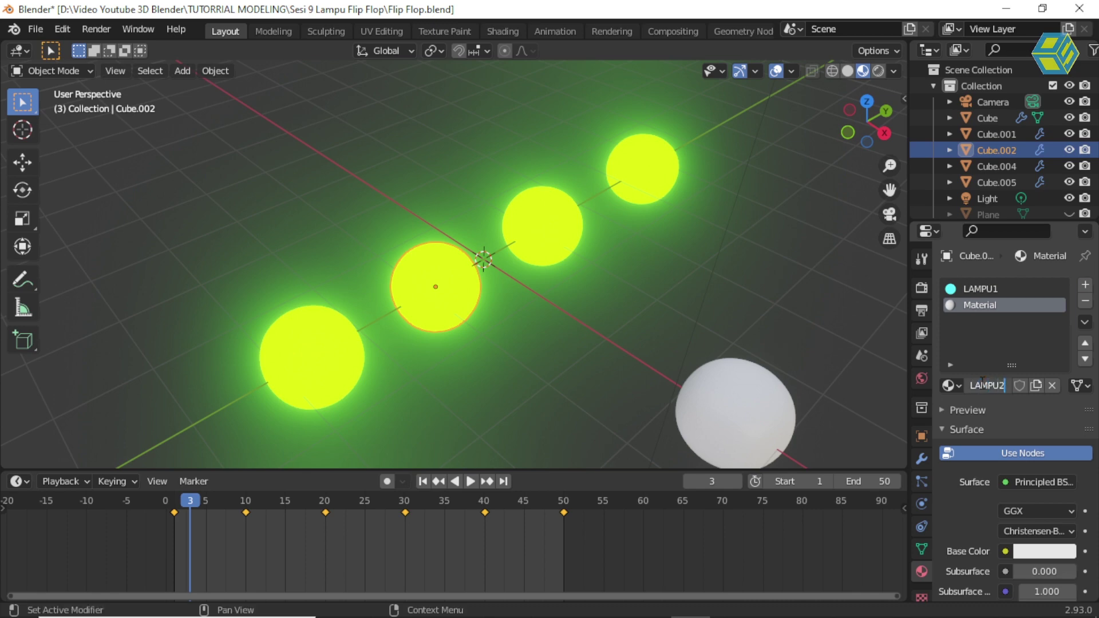
key(Return)
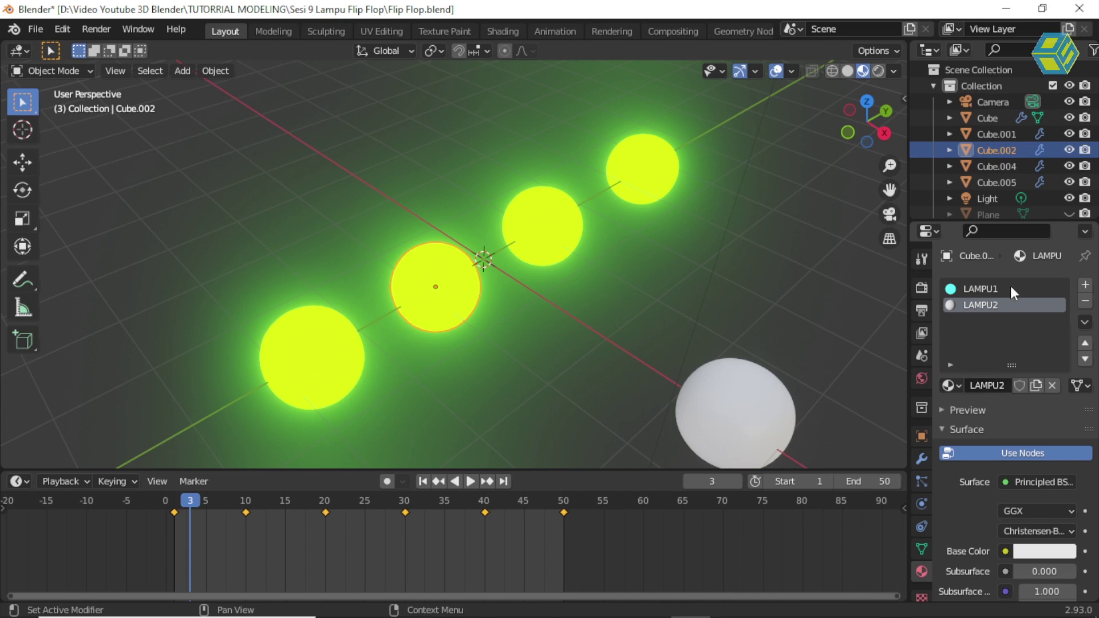
click(1010, 289)
click(1085, 301)
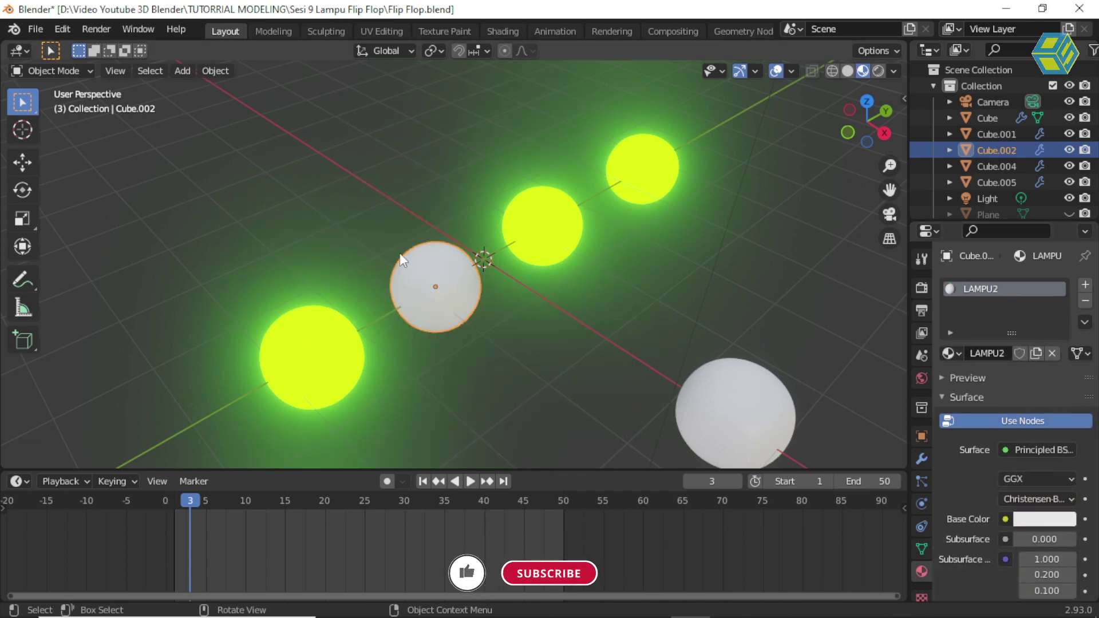
Step: Switch LAMPU2's surface shader to Emission
click(1038, 449)
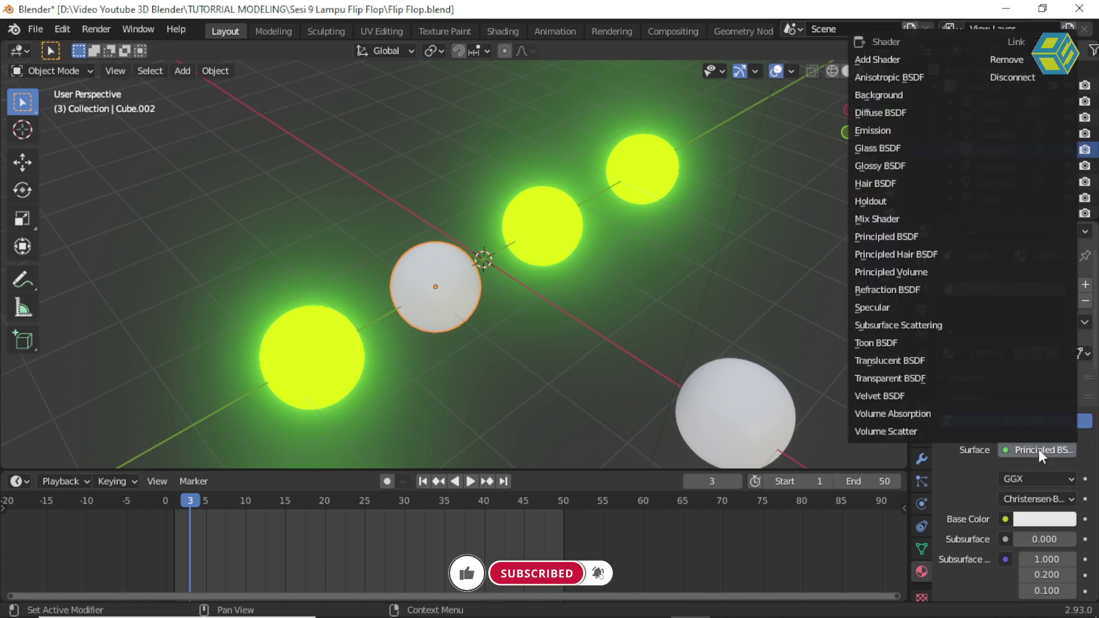
click(890, 131)
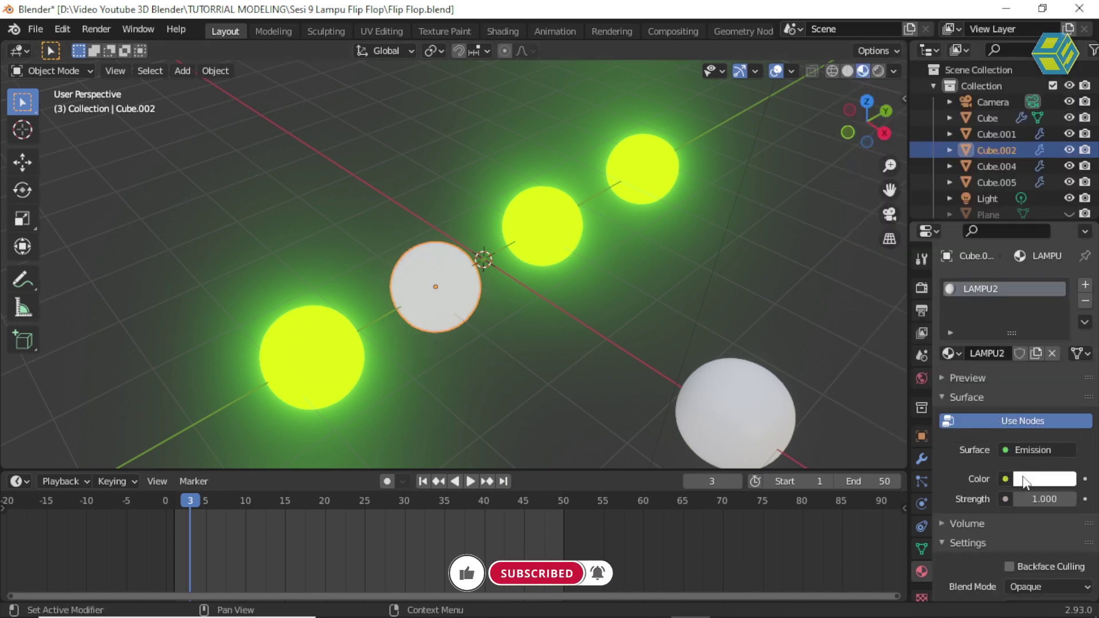
click(331, 349)
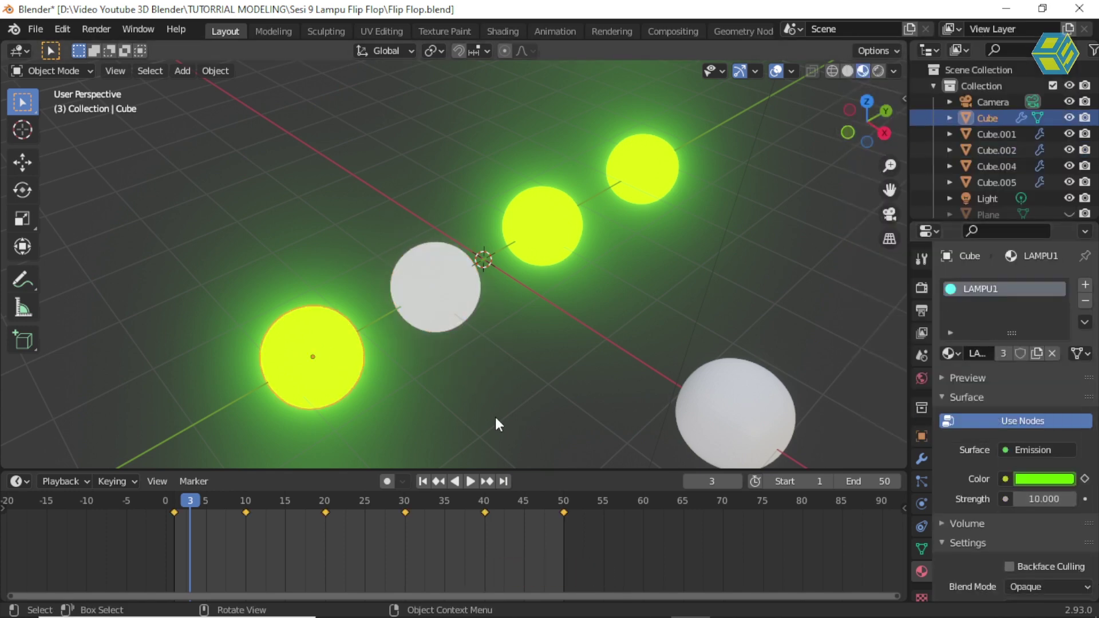
click(467, 288)
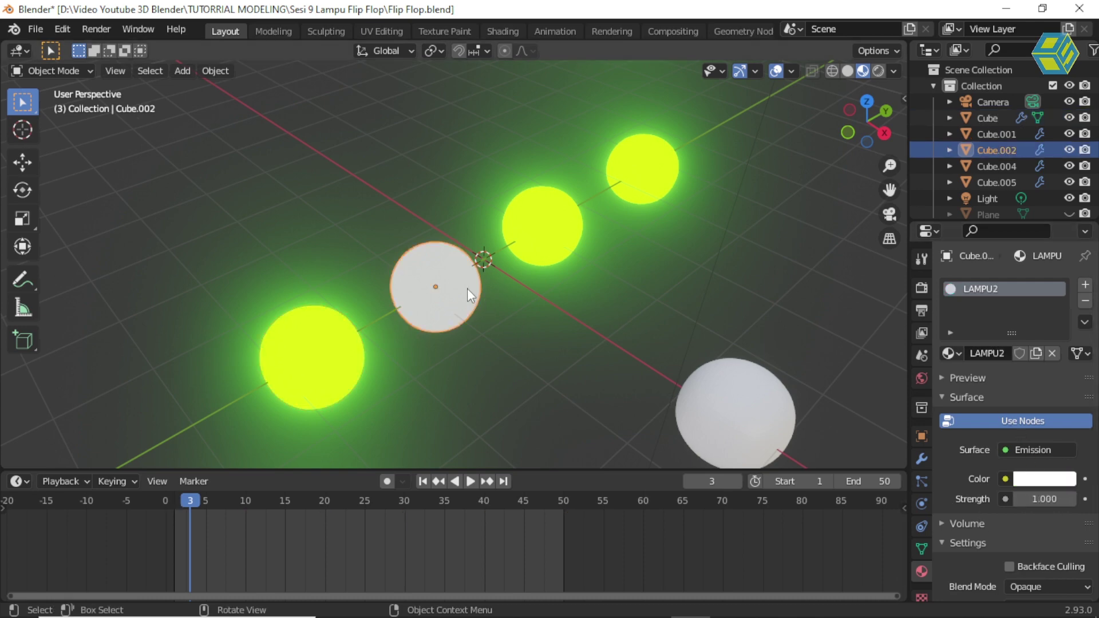
Step: Set LAMPU2's emission strength to 10 and return to frame 1
click(1035, 499)
text(10)
key(Return)
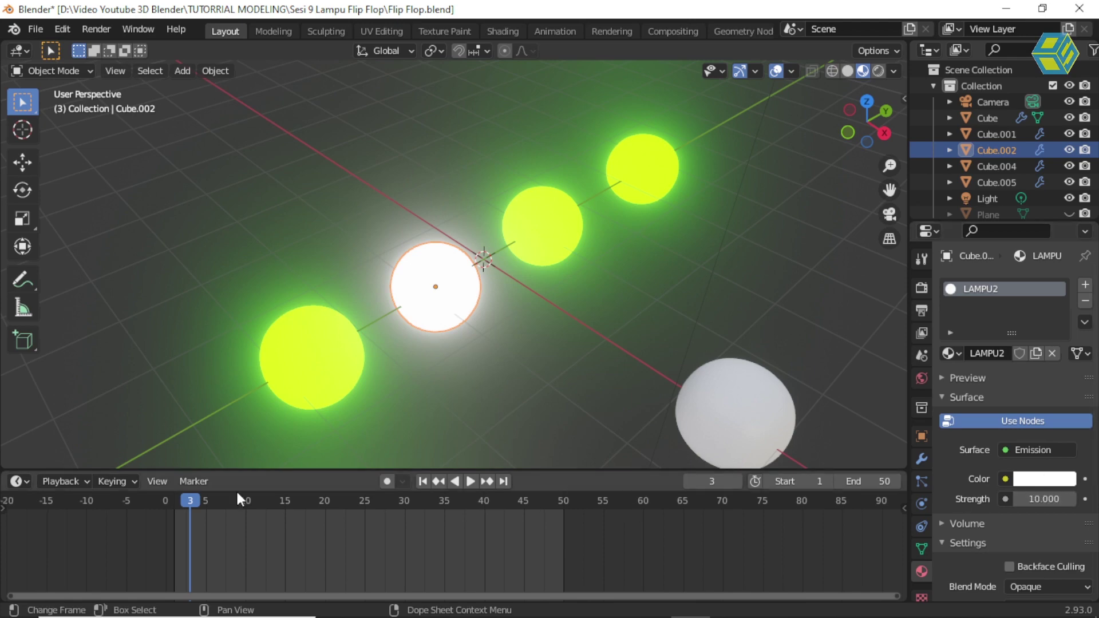
click(174, 496)
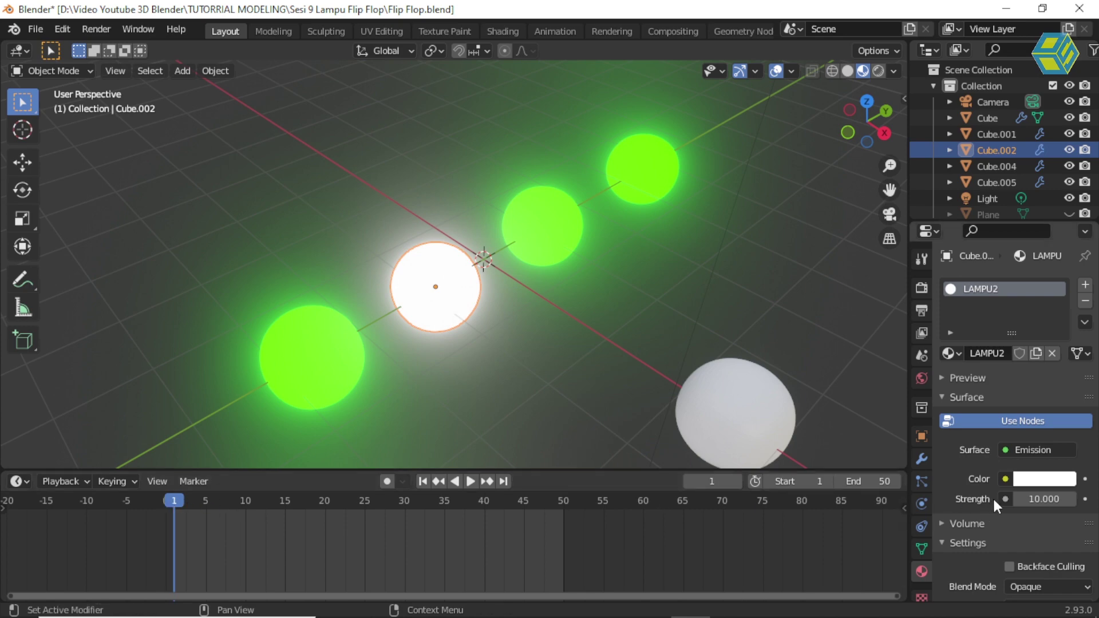
Step: Set LAMPU2's emission colour to fully saturated cyan at frame 1
click(1038, 483)
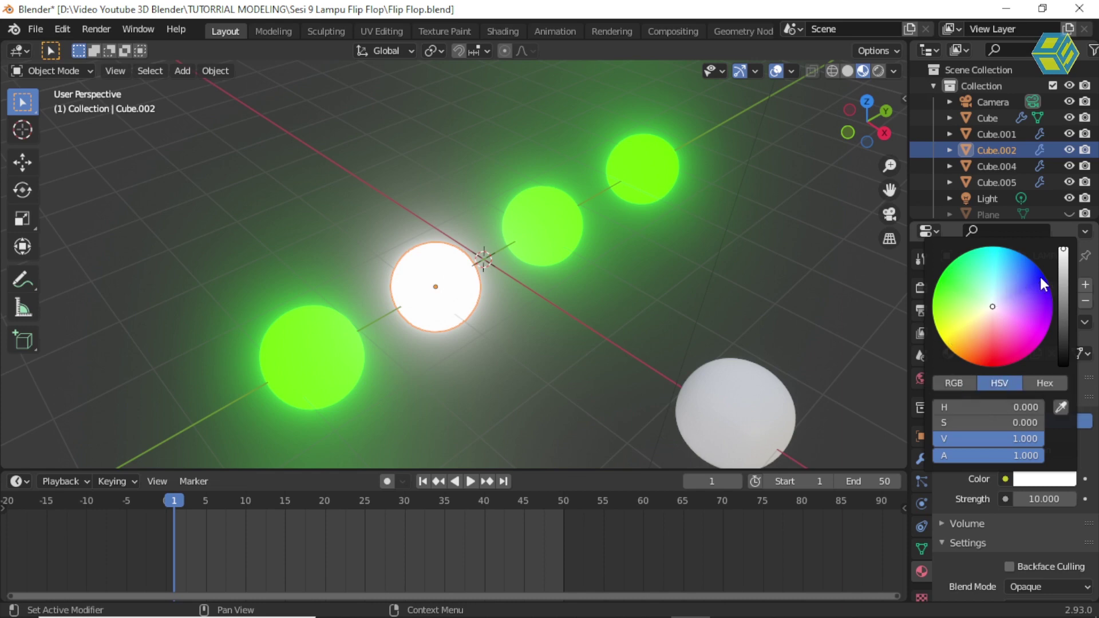
click(994, 253)
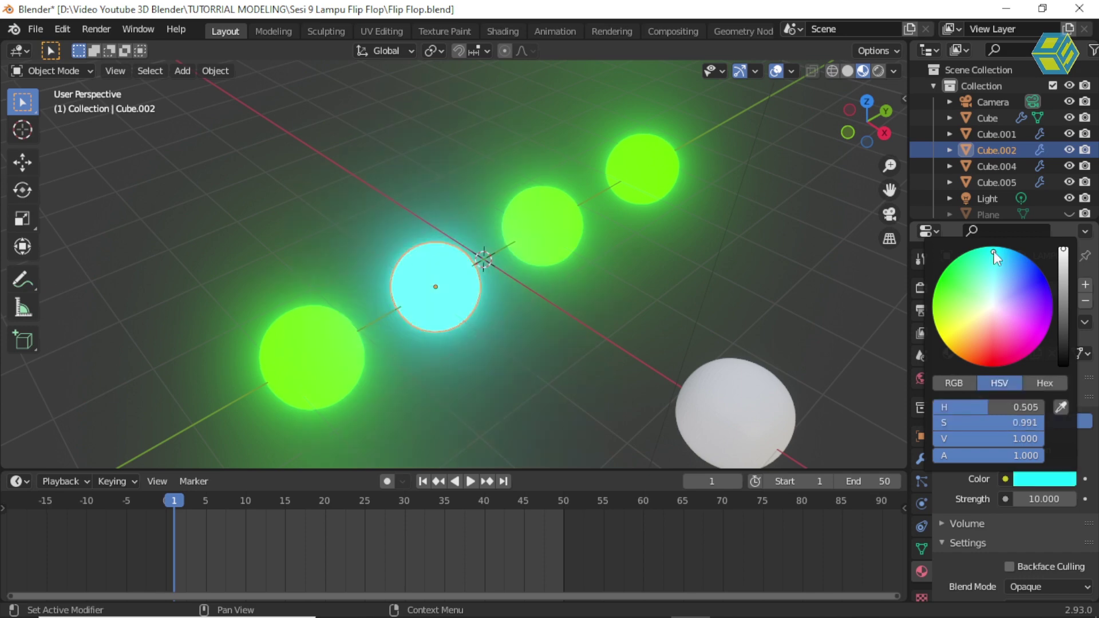
drag(994, 252, 995, 245)
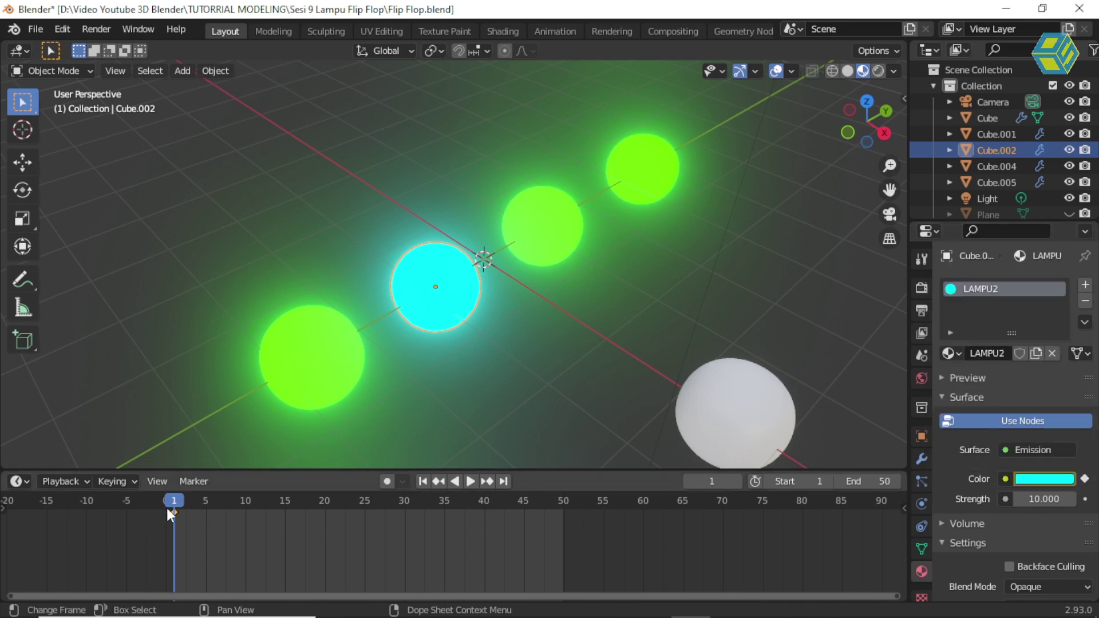
click(244, 502)
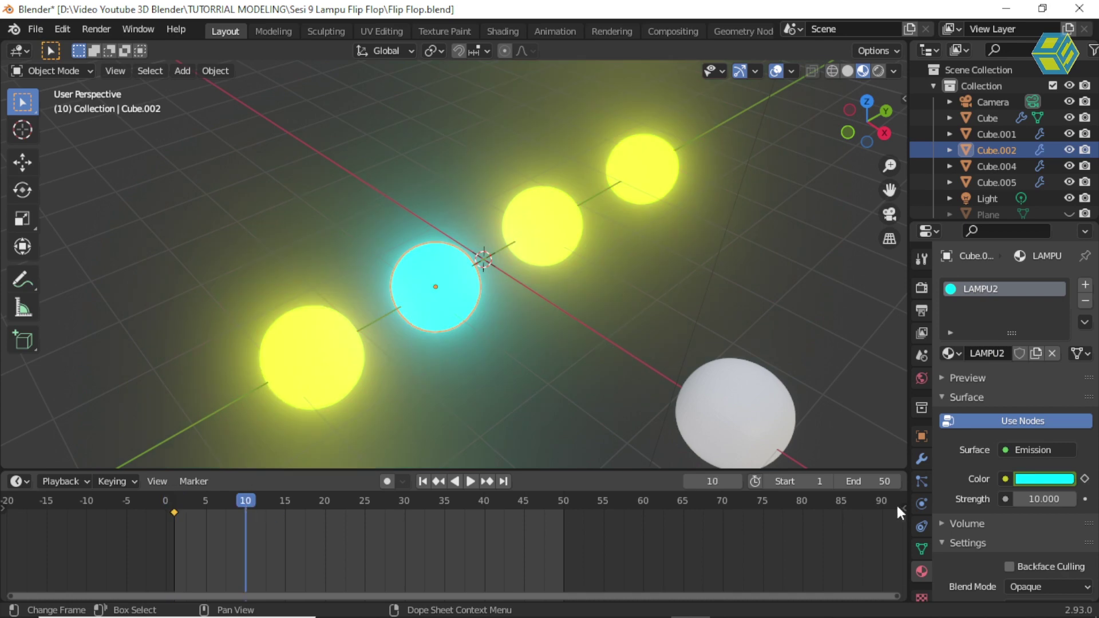
Step: Keyframe LAMPU2's emission colour as blue at frame 10
click(1046, 477)
click(1041, 277)
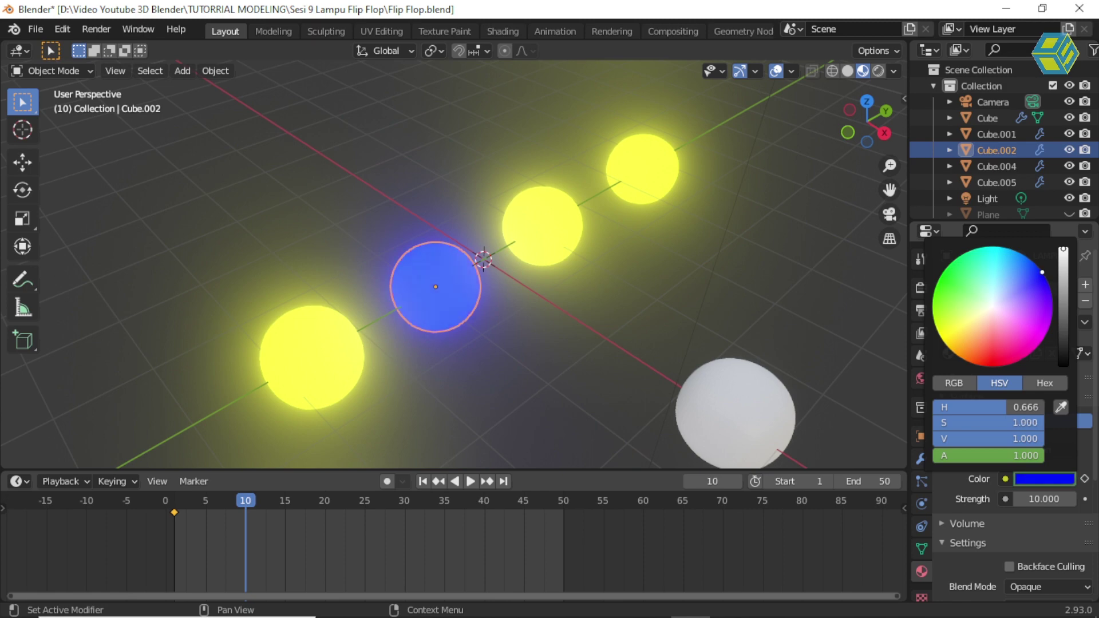
click(1084, 479)
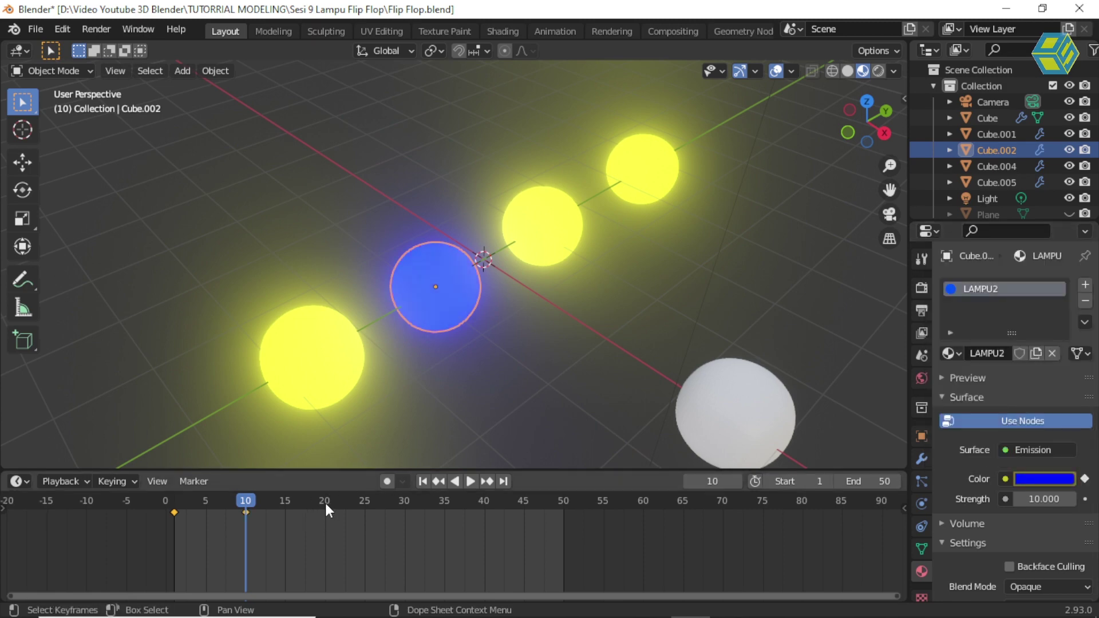
Step: At frame 20, change LAMPU2's emission colour to fully saturated yellow
click(325, 501)
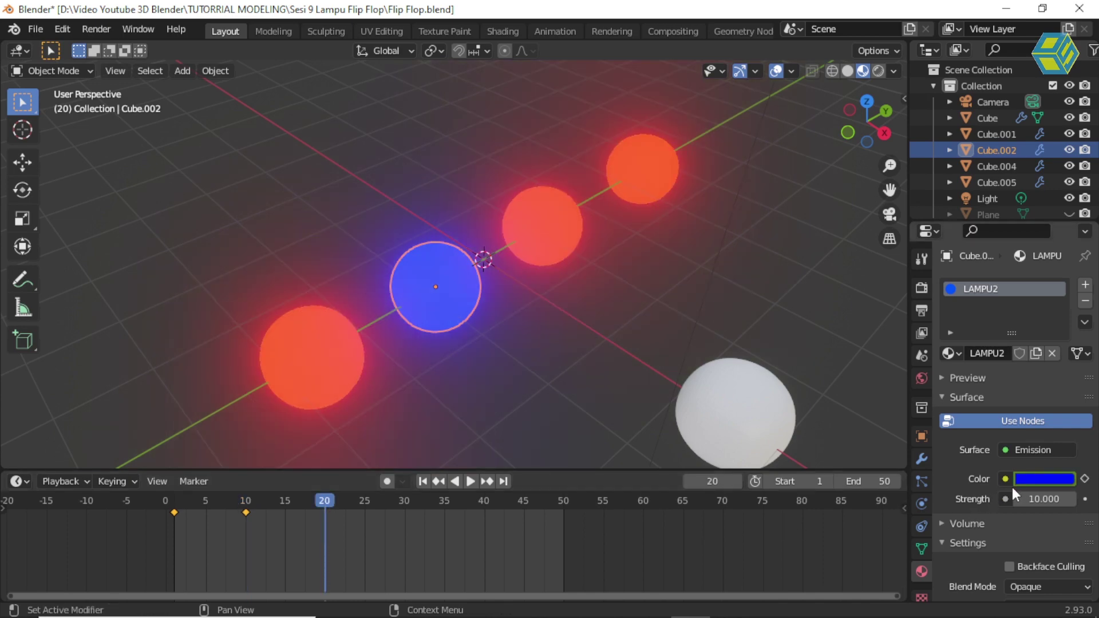
click(1040, 479)
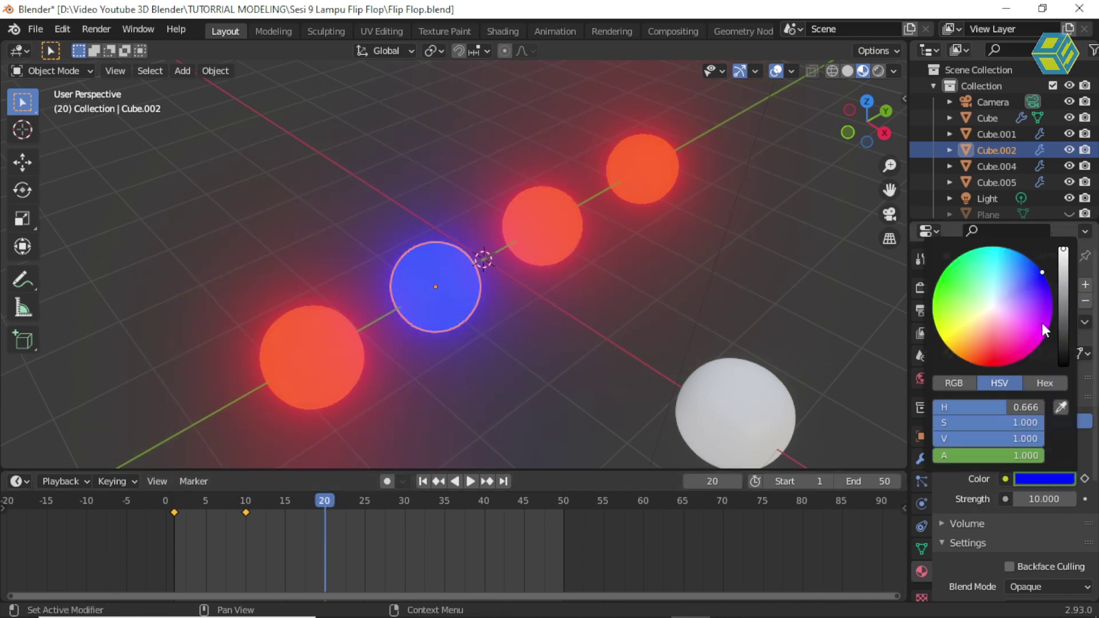
click(945, 336)
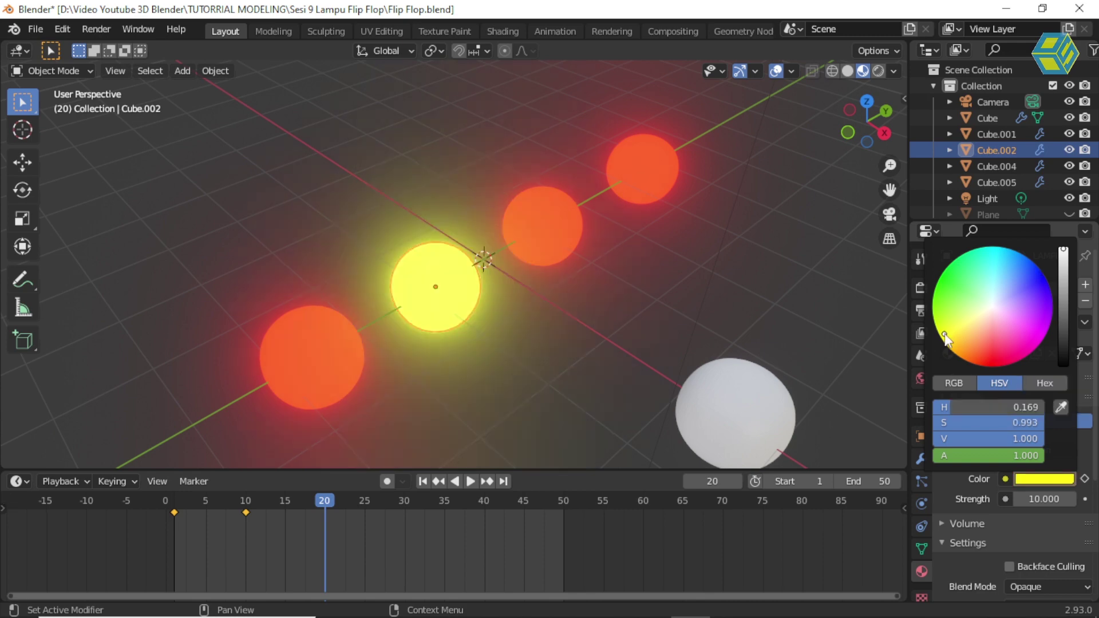
click(942, 340)
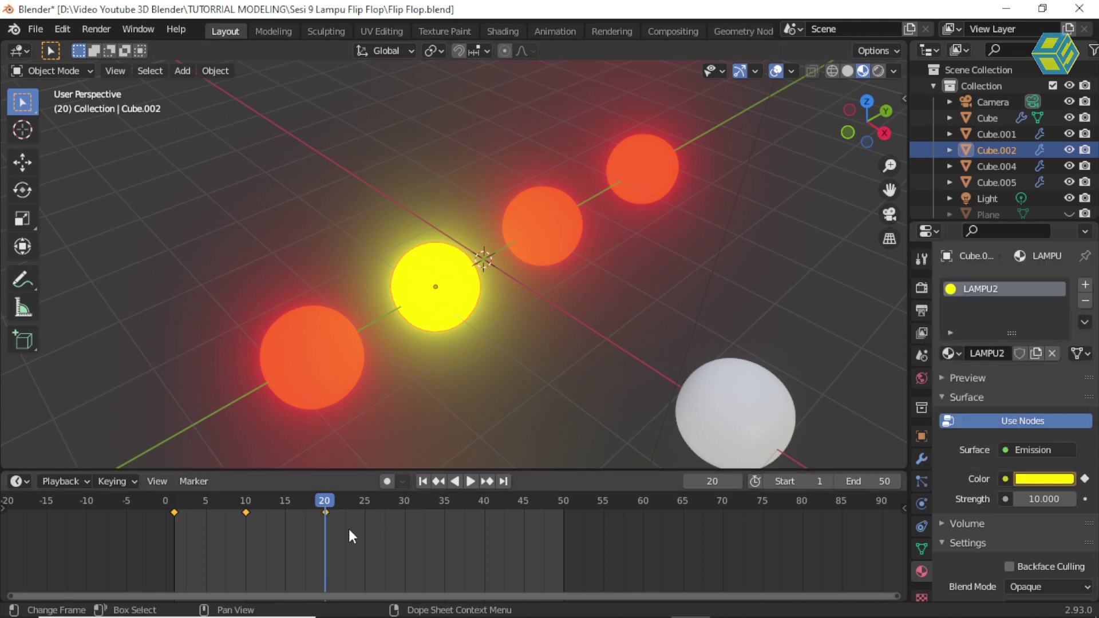
Step: Keyframe LAMPU2's emission colour as green at frame 30
click(404, 501)
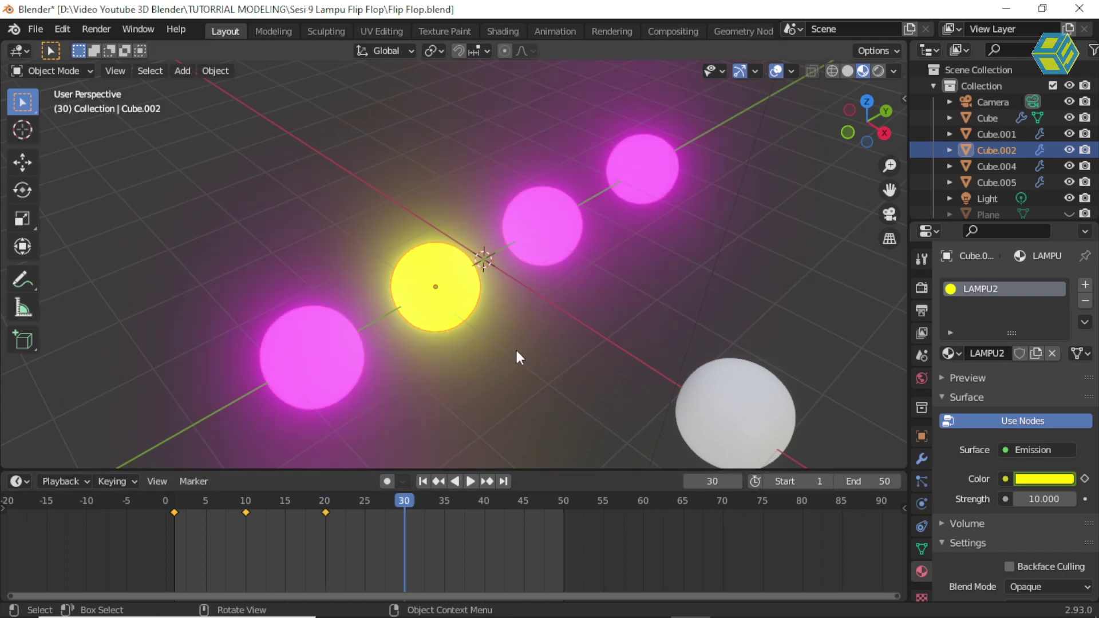
click(1046, 479)
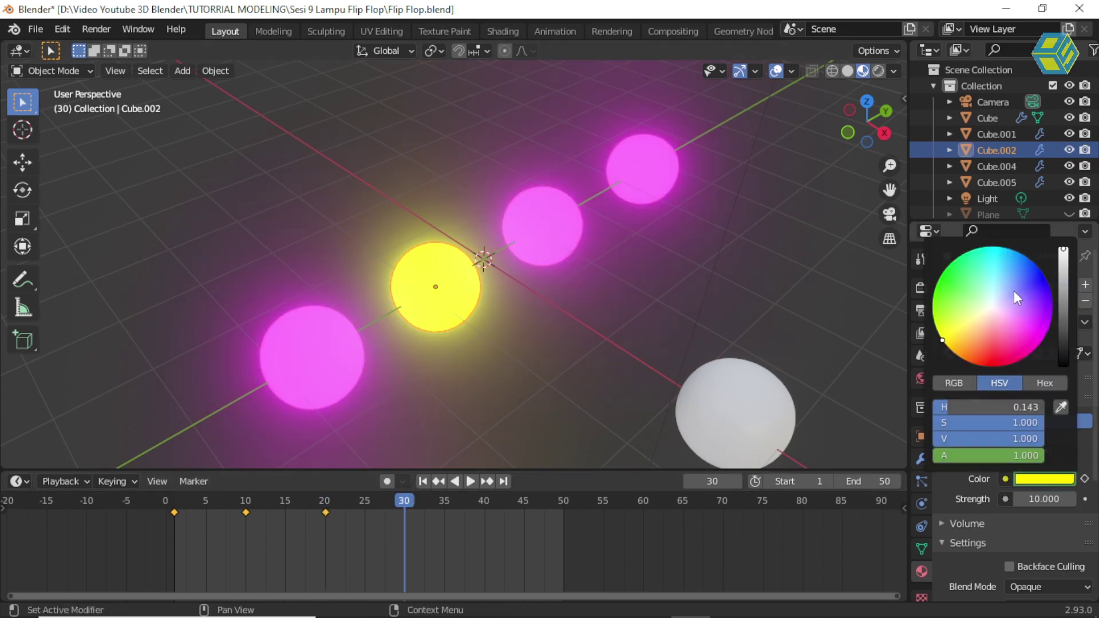
click(946, 281)
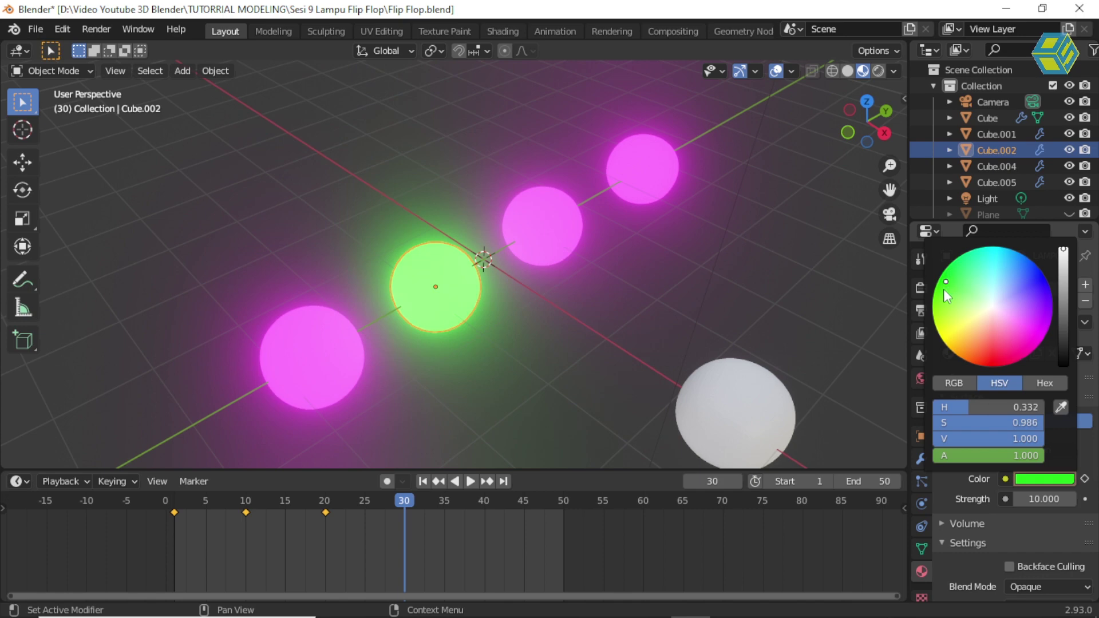
click(1088, 483)
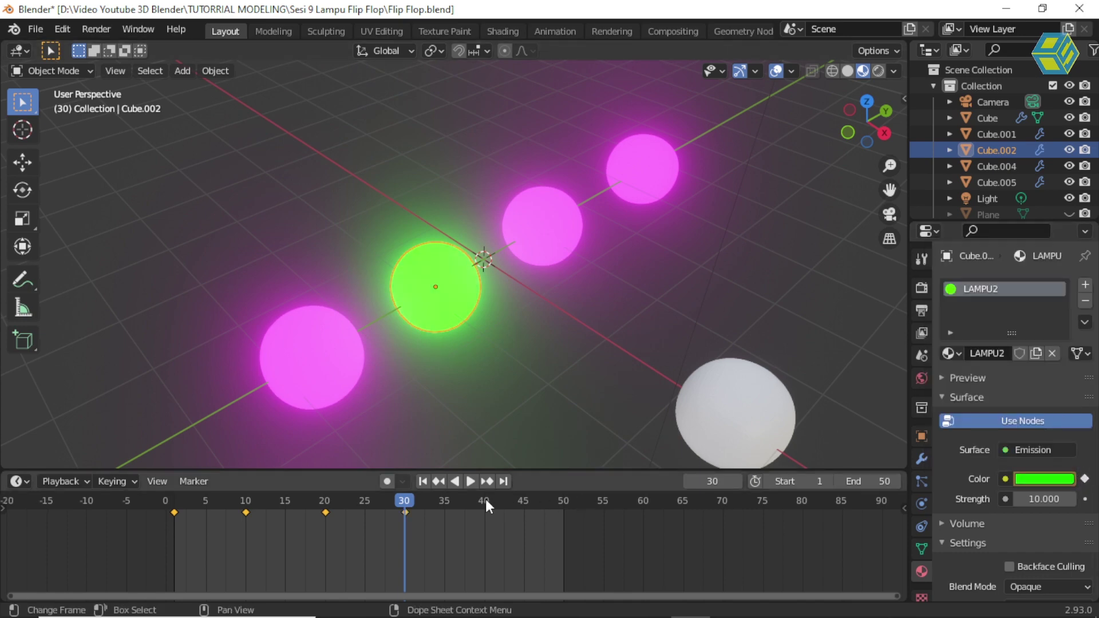
click(485, 501)
Step: Keyframe LAMPU2's colour red at frame 40 and magenta at frame 50
click(1047, 479)
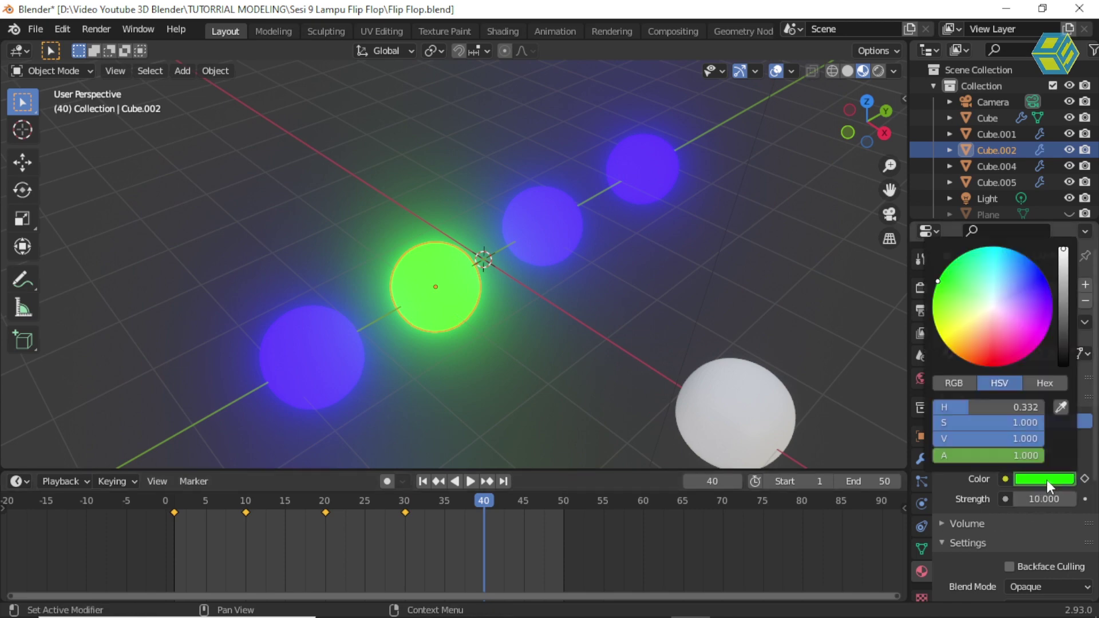
click(988, 362)
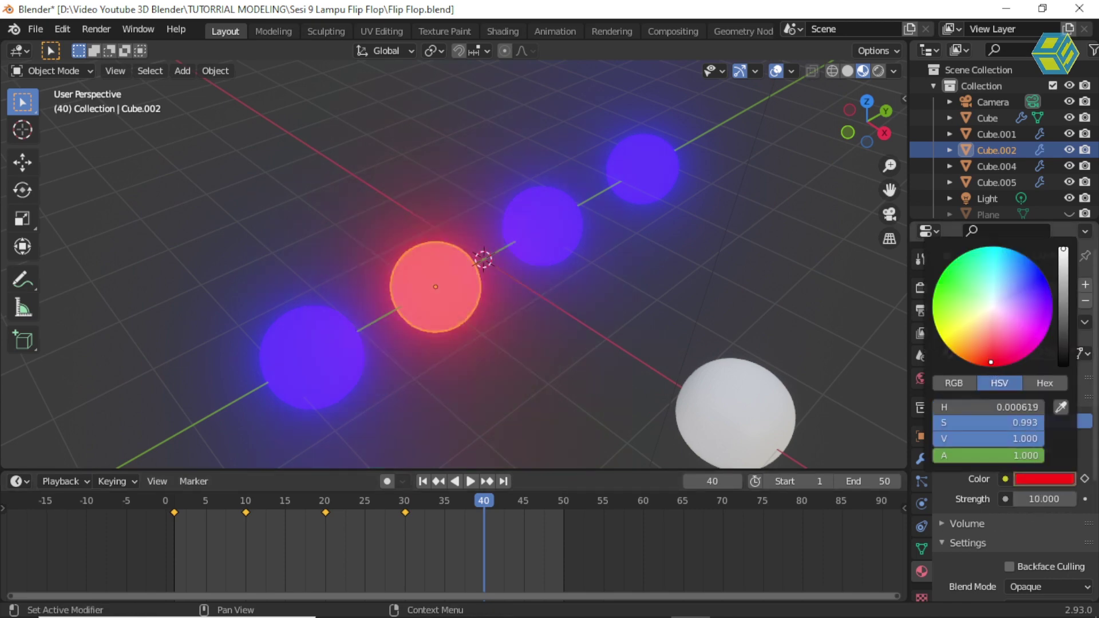
click(1084, 479)
click(563, 505)
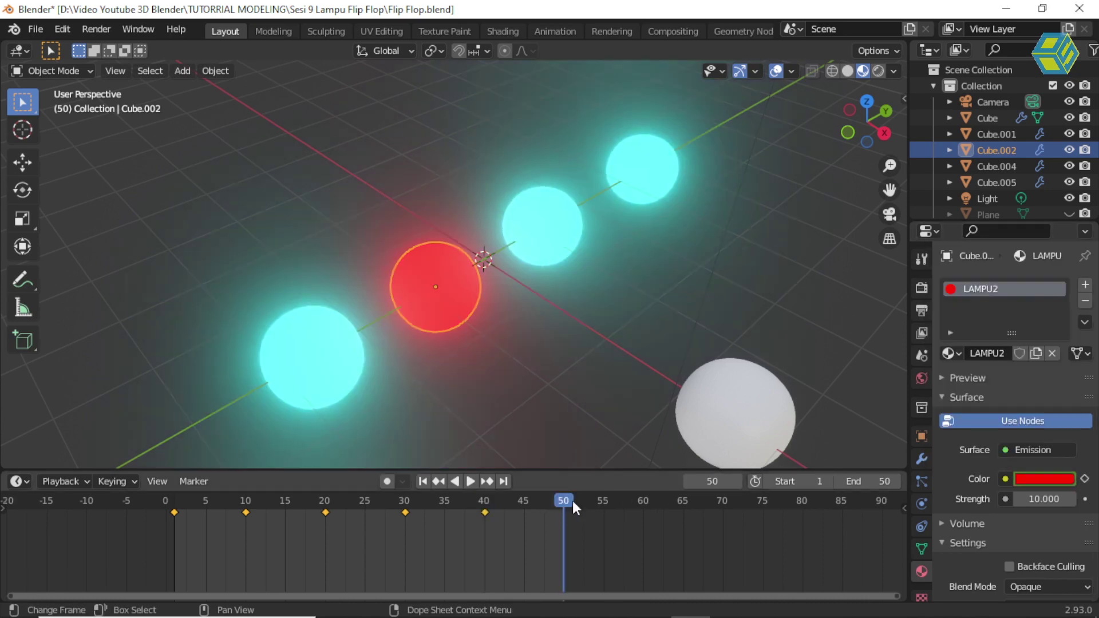
click(1044, 479)
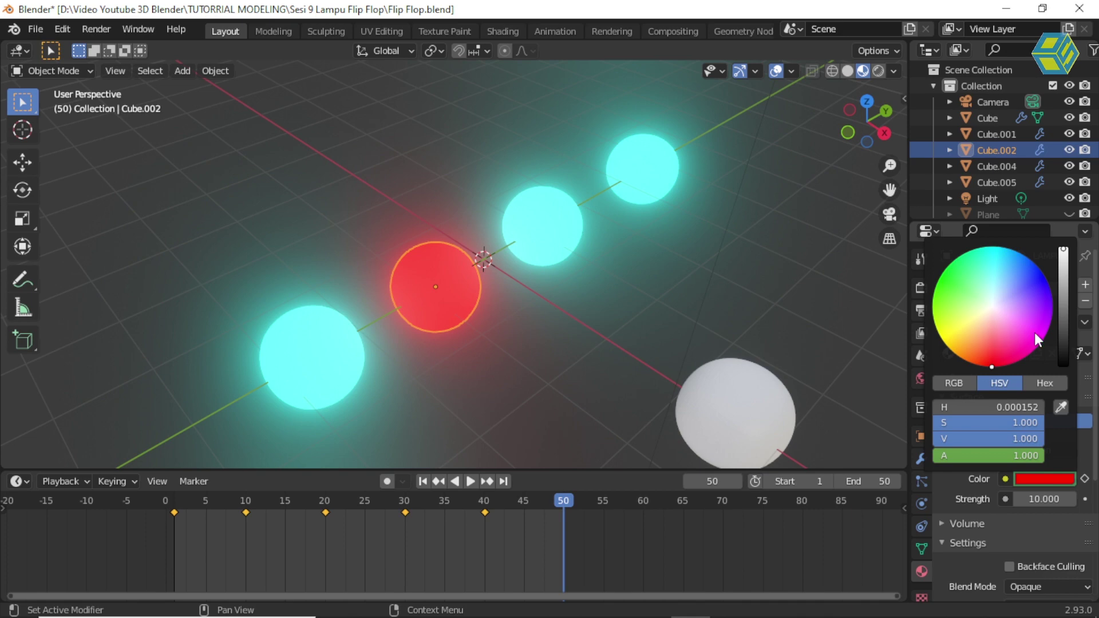
drag(1039, 335, 1042, 341)
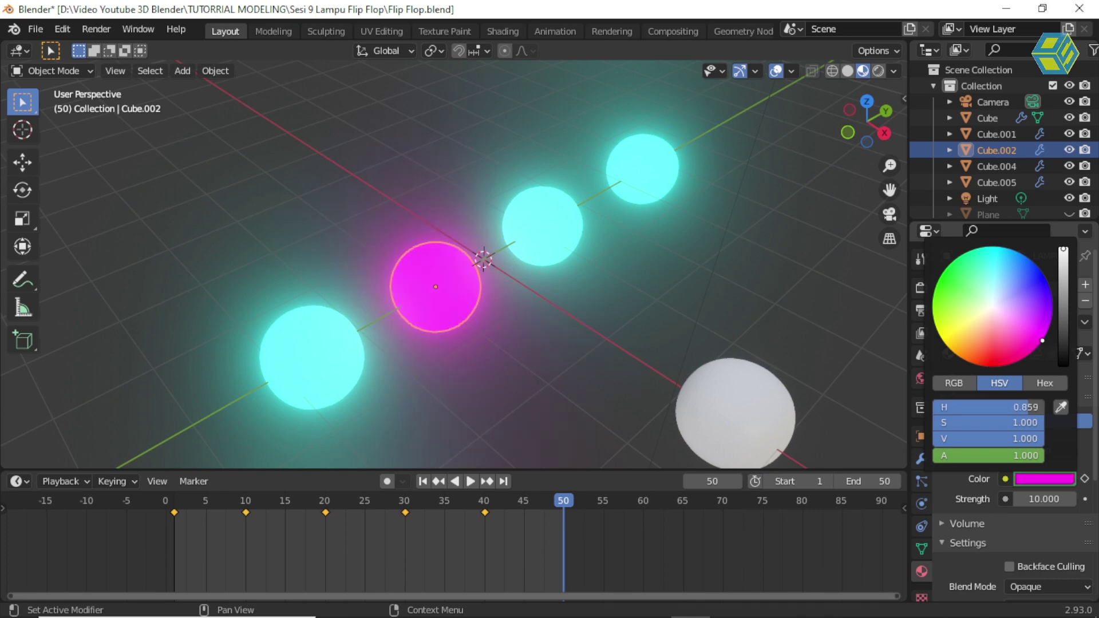
click(1084, 479)
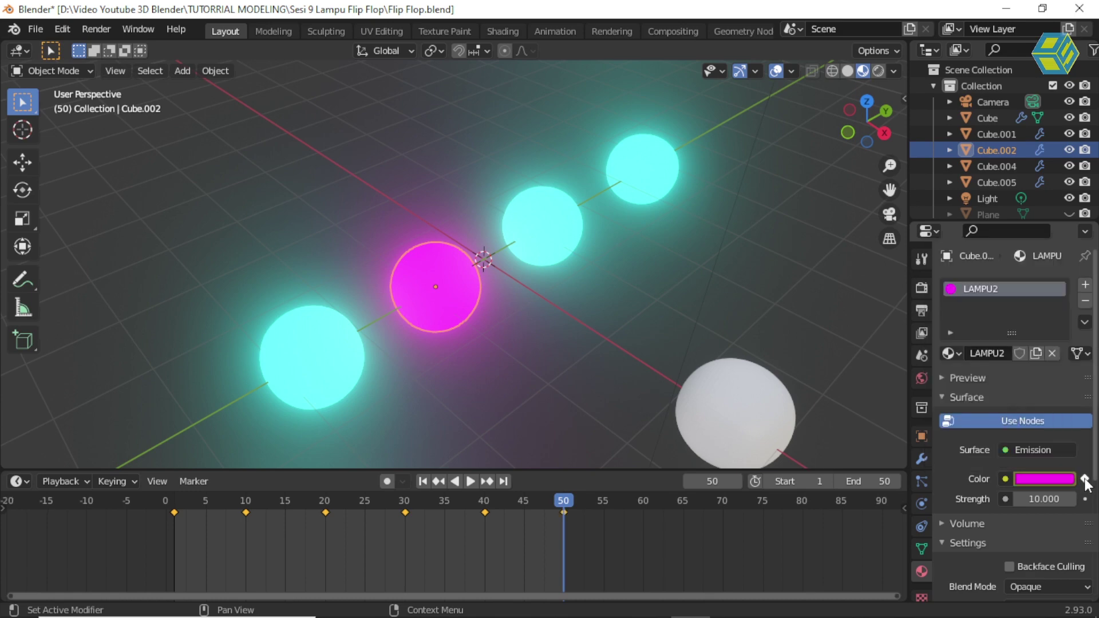
Step: Play the animation from frame 1 to preview the colours, then stop
click(176, 499)
key(space)
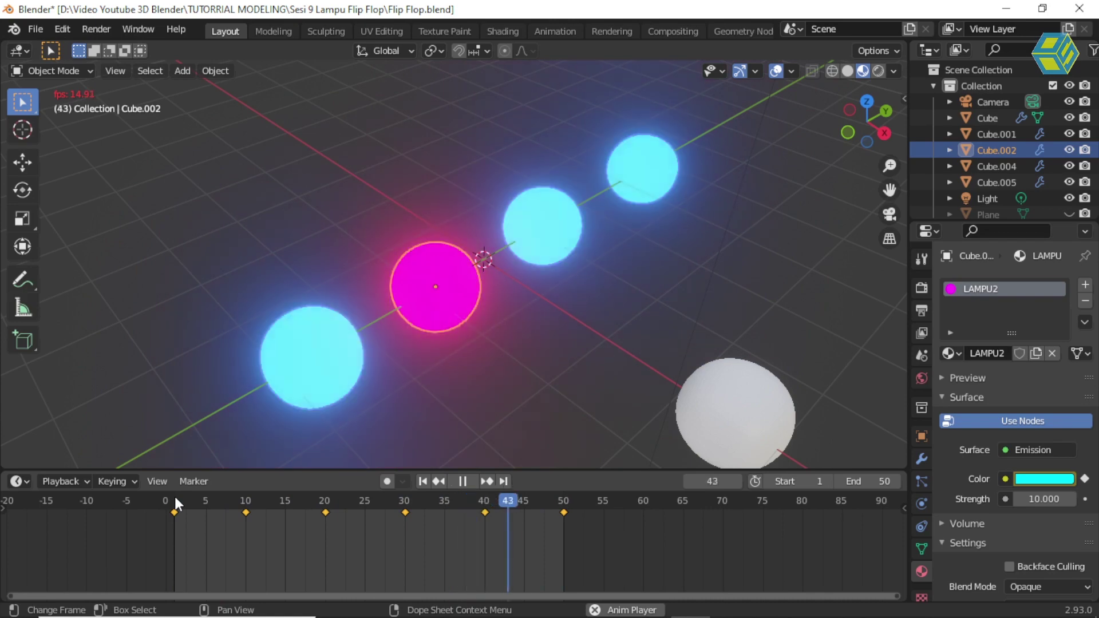
key(space)
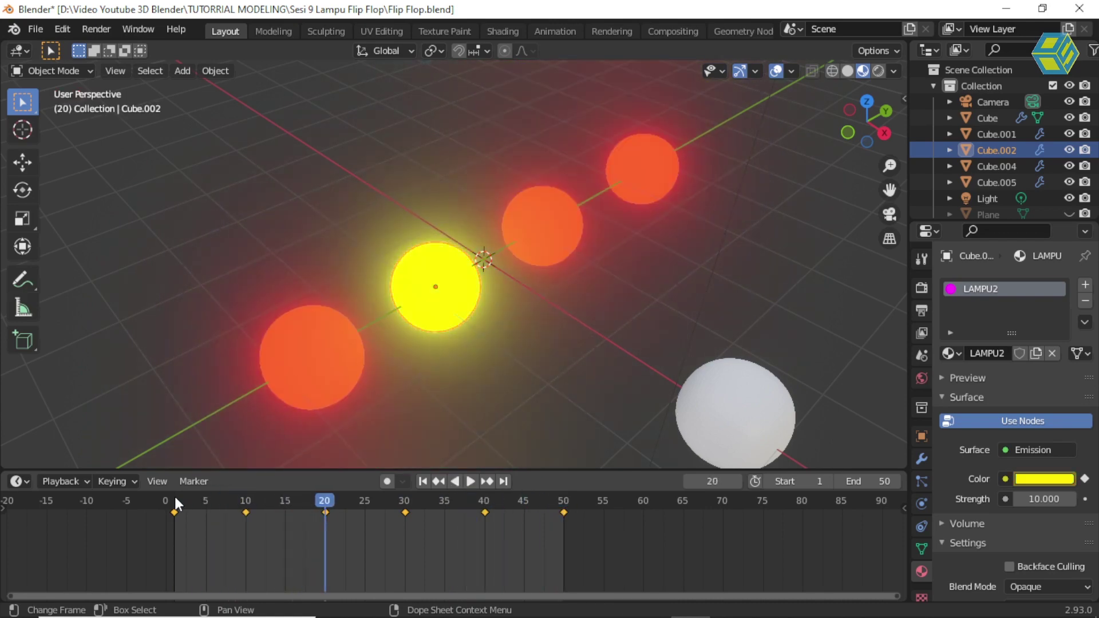
Step: Assign the LAMPU2 material to the farthest sphere
click(652, 160)
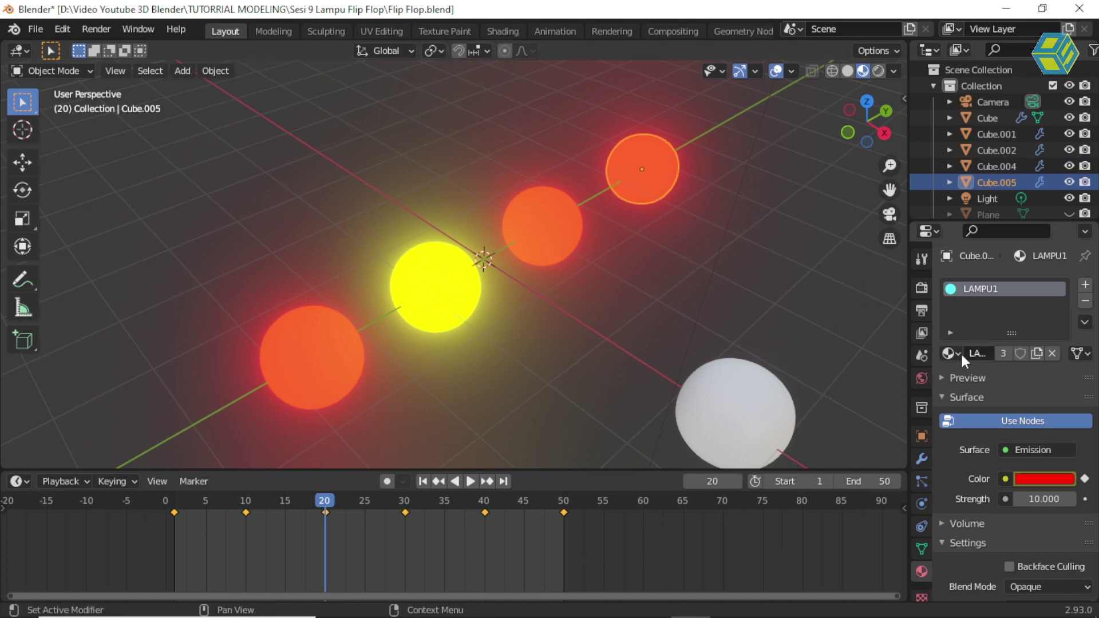
key(alt+a)
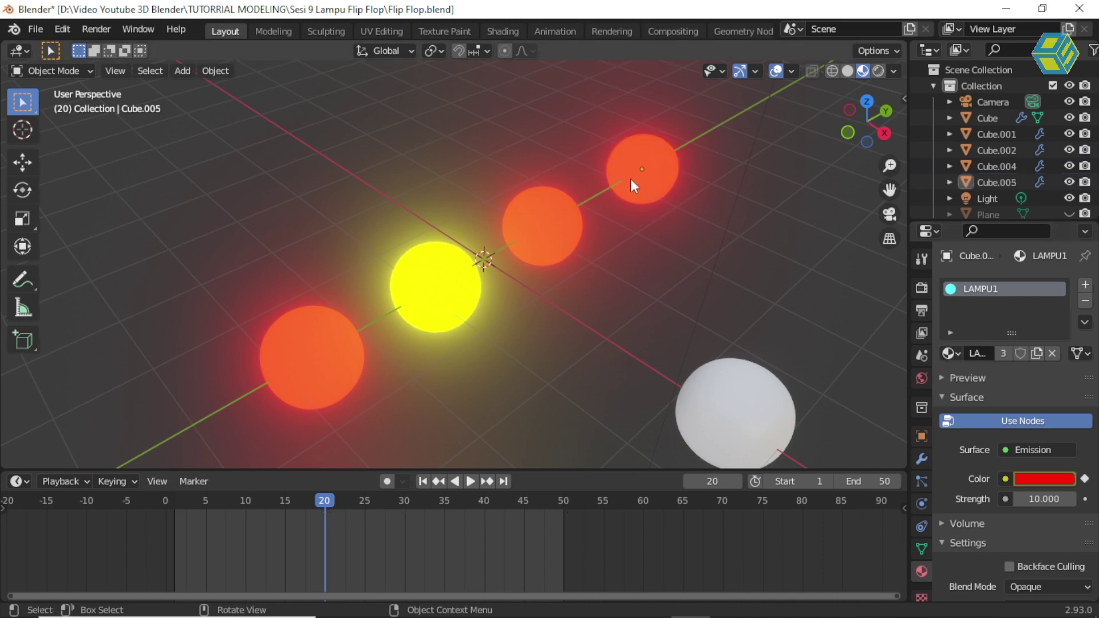
click(653, 159)
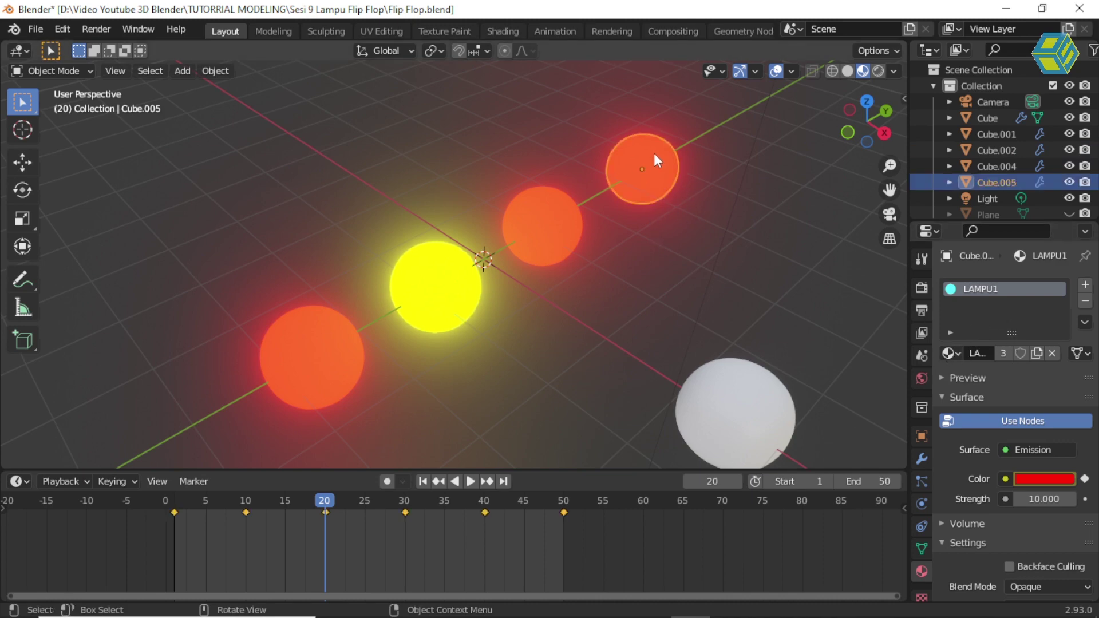
click(950, 353)
click(805, 393)
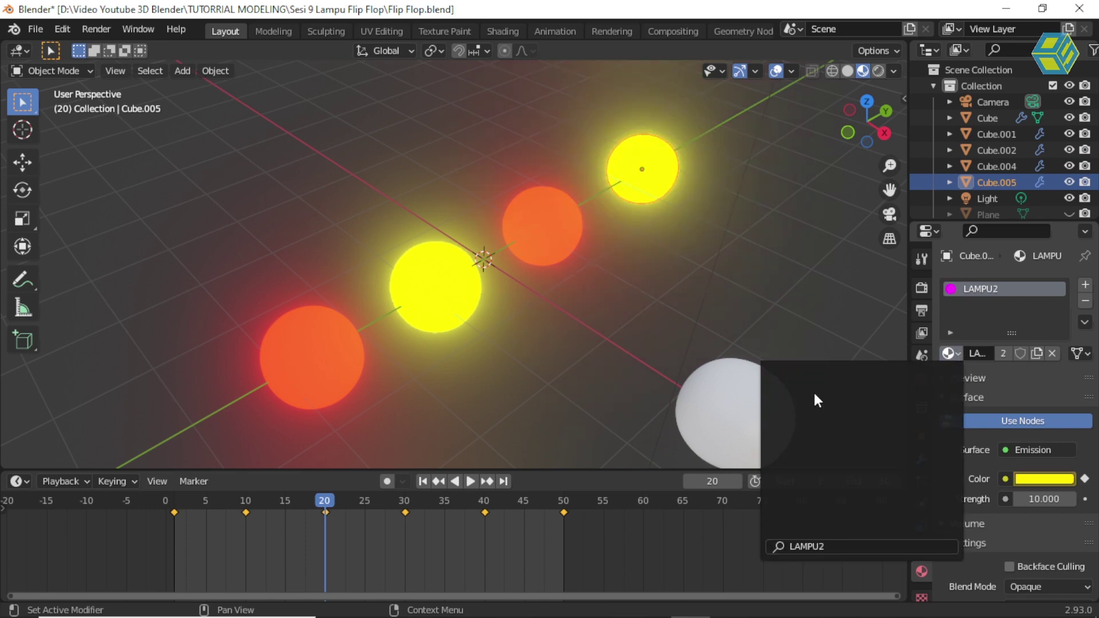
Step: Rewind and play the animation to preview the alternating cyan and magenta spheres
click(484, 258)
drag(297, 498, 169, 506)
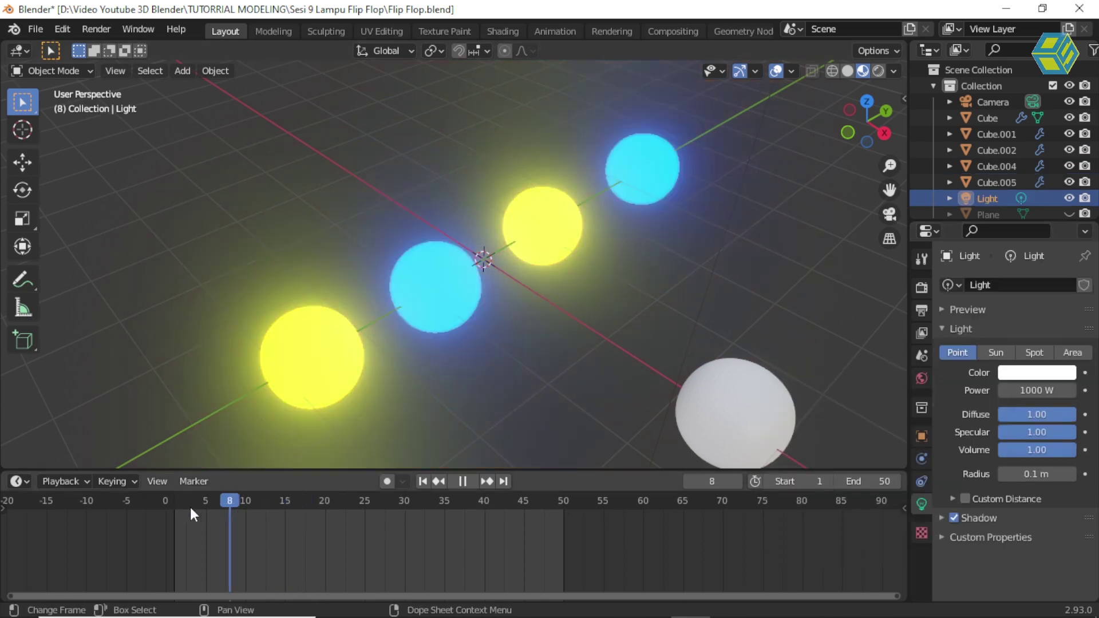
key(space)
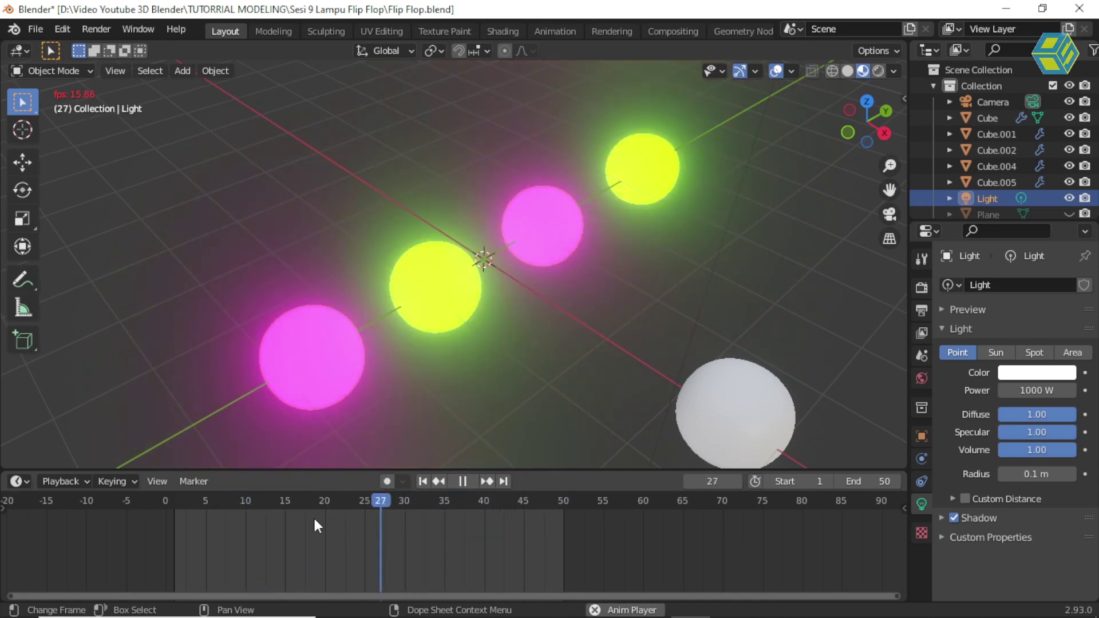
key(space)
click(305, 356)
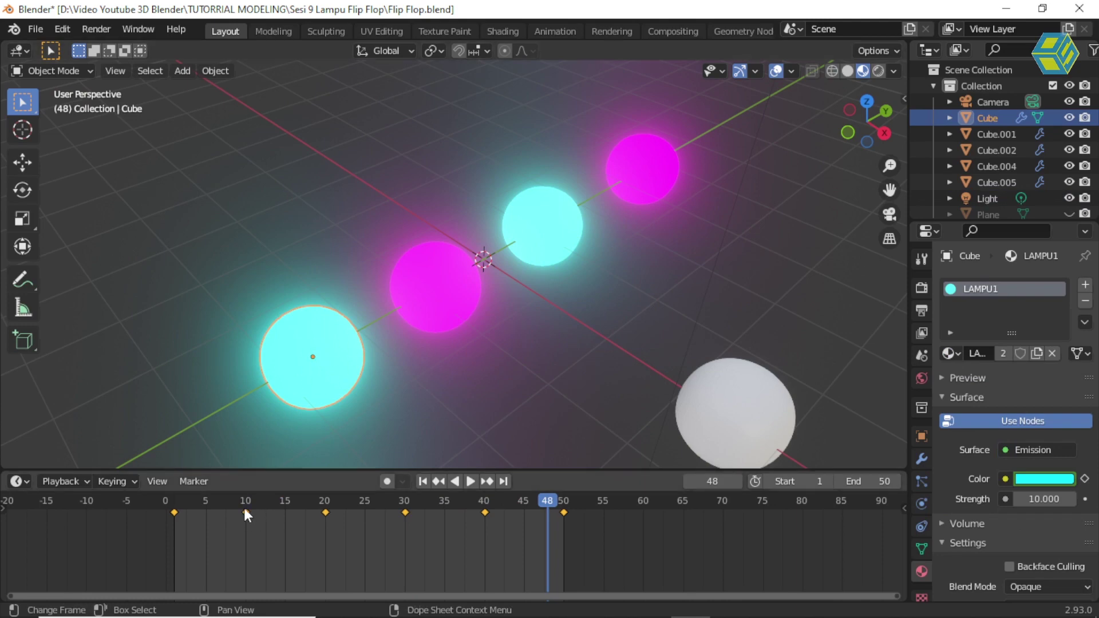
Step: Move LAMPU1's frame-10 colour keyframe to frame 5
drag(245, 511, 240, 512)
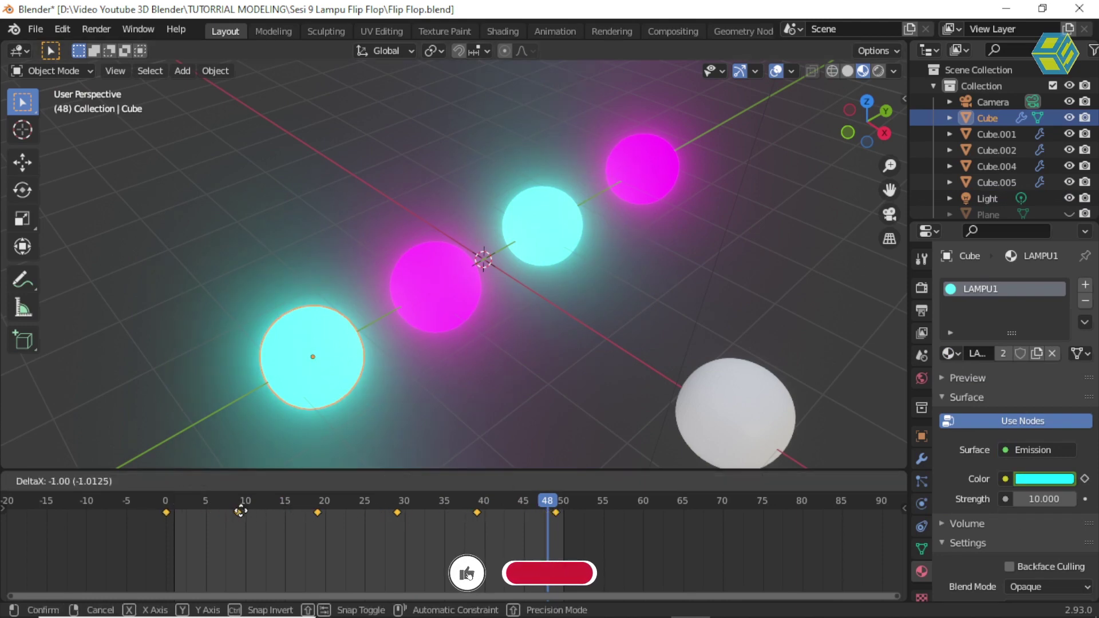
key(Escape)
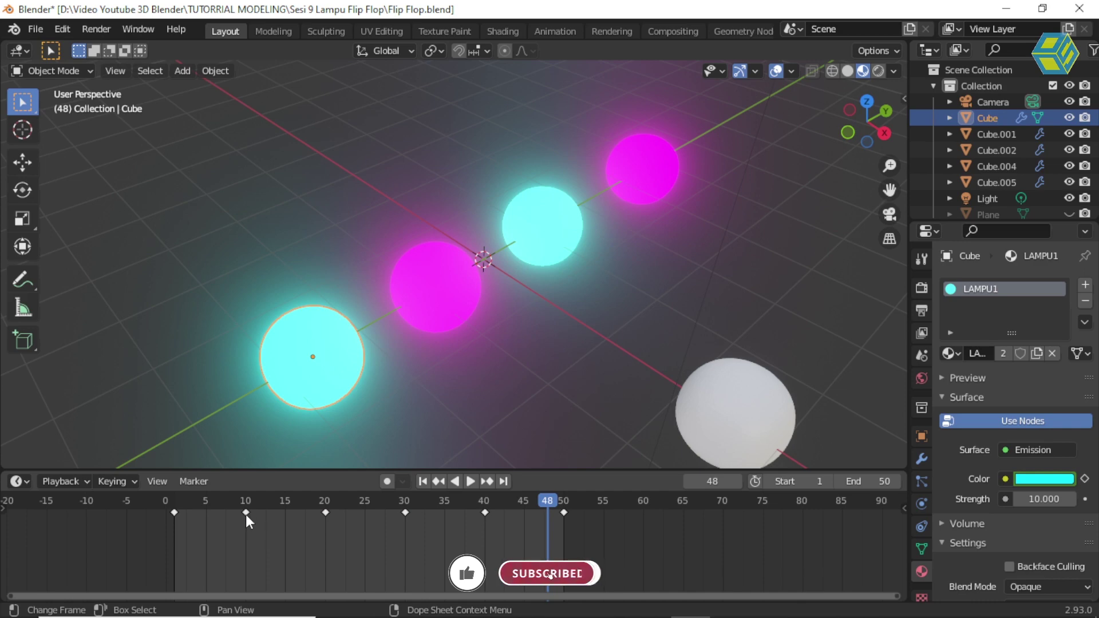
drag(242, 511, 205, 514)
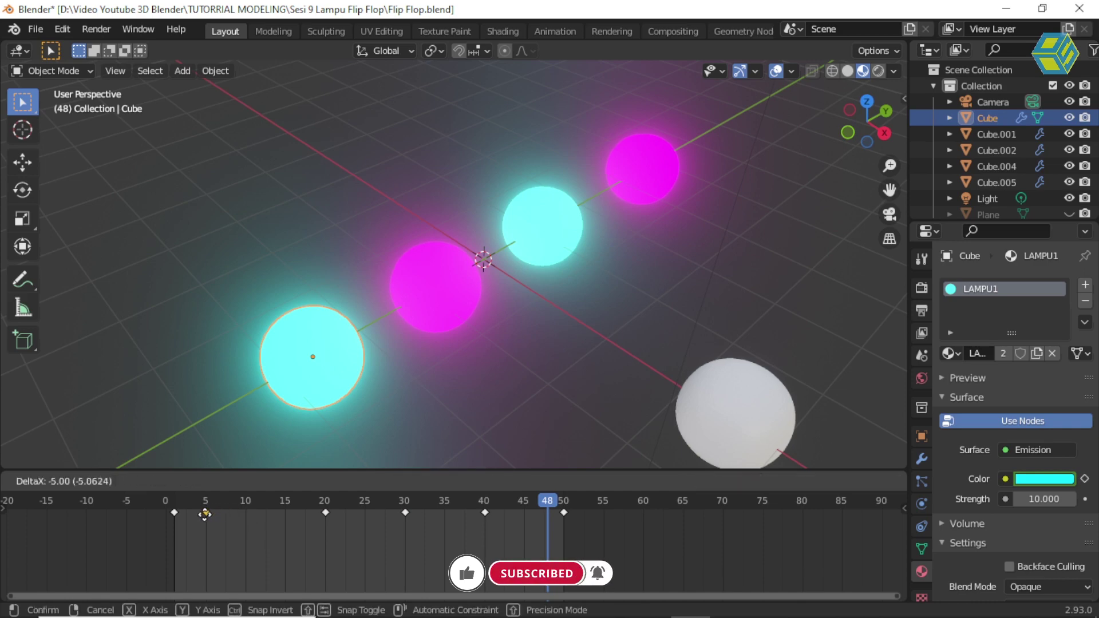
drag(204, 514, 206, 514)
Step: Move LAMPU1's keyframes at 20, 30, 40, 50 to frames 10, 15, 20, 25
click(324, 513)
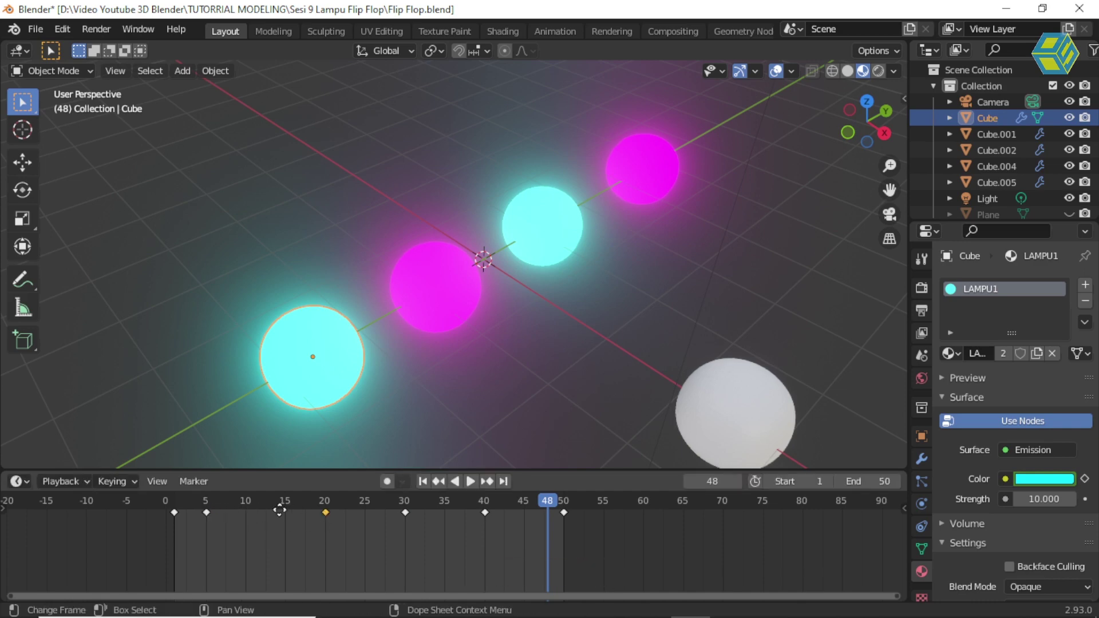
drag(279, 510, 246, 512)
drag(404, 512, 285, 513)
drag(478, 511, 325, 514)
drag(466, 511, 382, 520)
drag(577, 507, 362, 522)
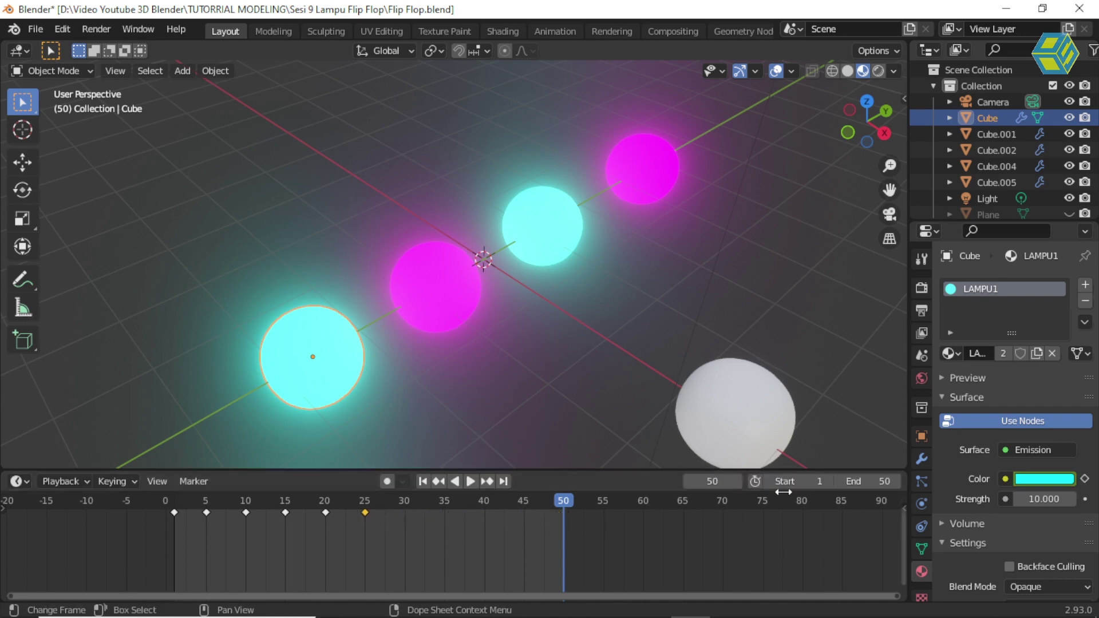
Step: Show the Output properties with the animation's end frame field
click(922, 287)
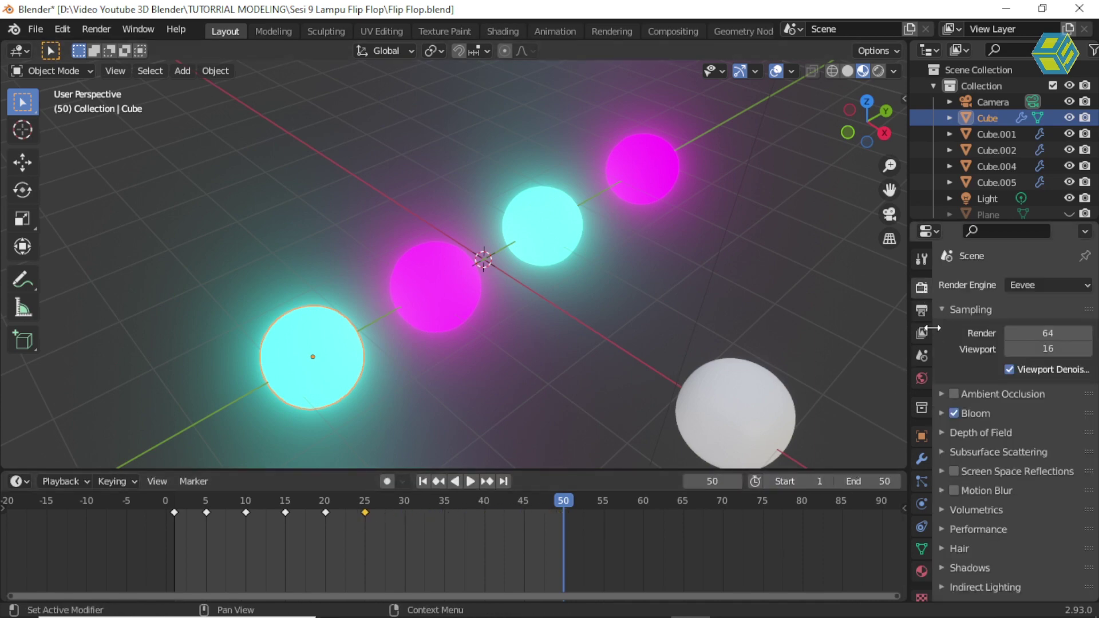
click(921, 309)
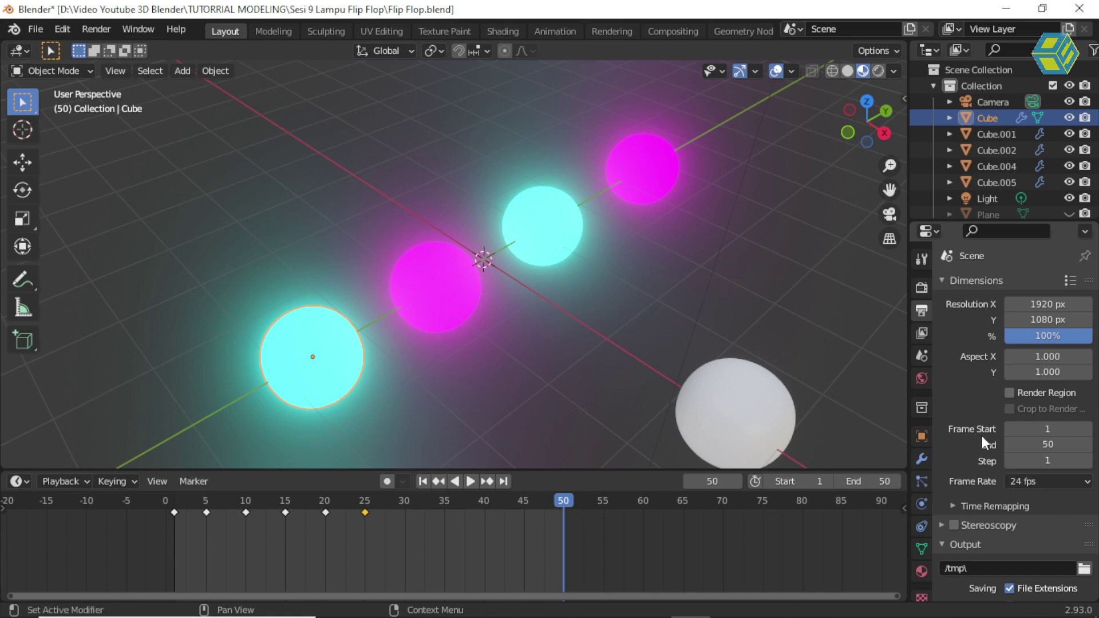
click(1048, 444)
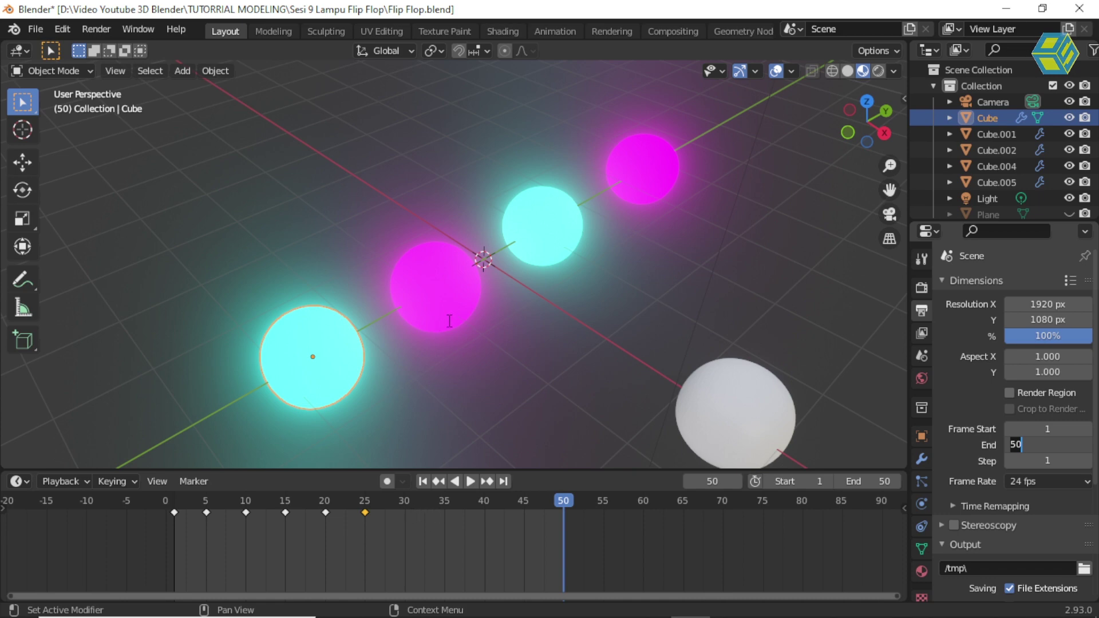
Step: On the second sphere, move LAMPU2's frame-10 colour keyframe to frame 5
click(439, 283)
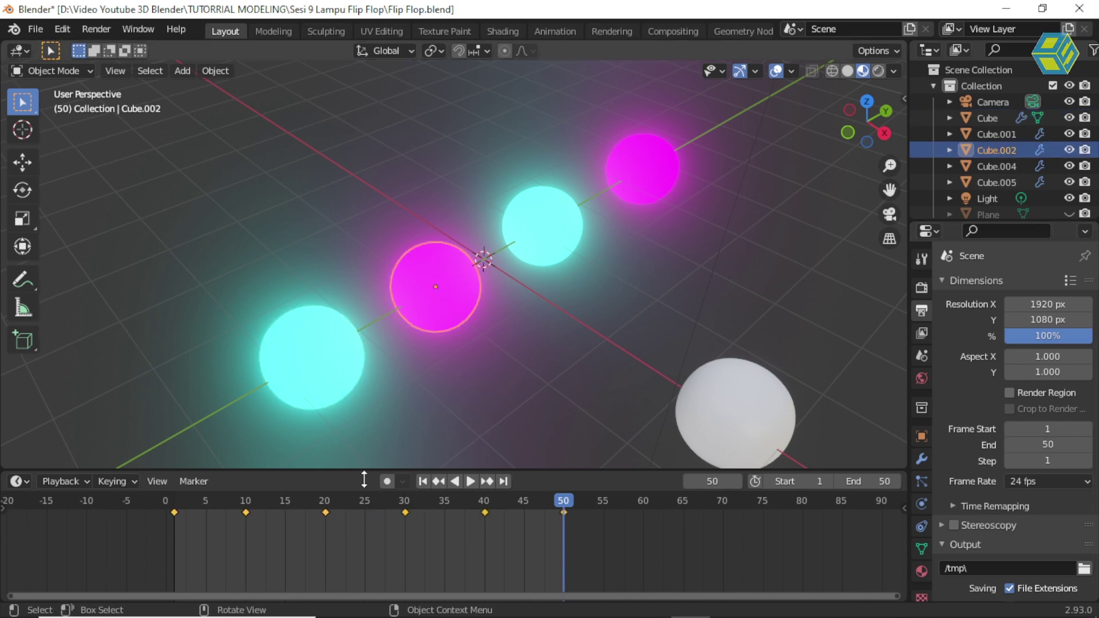
click(246, 512)
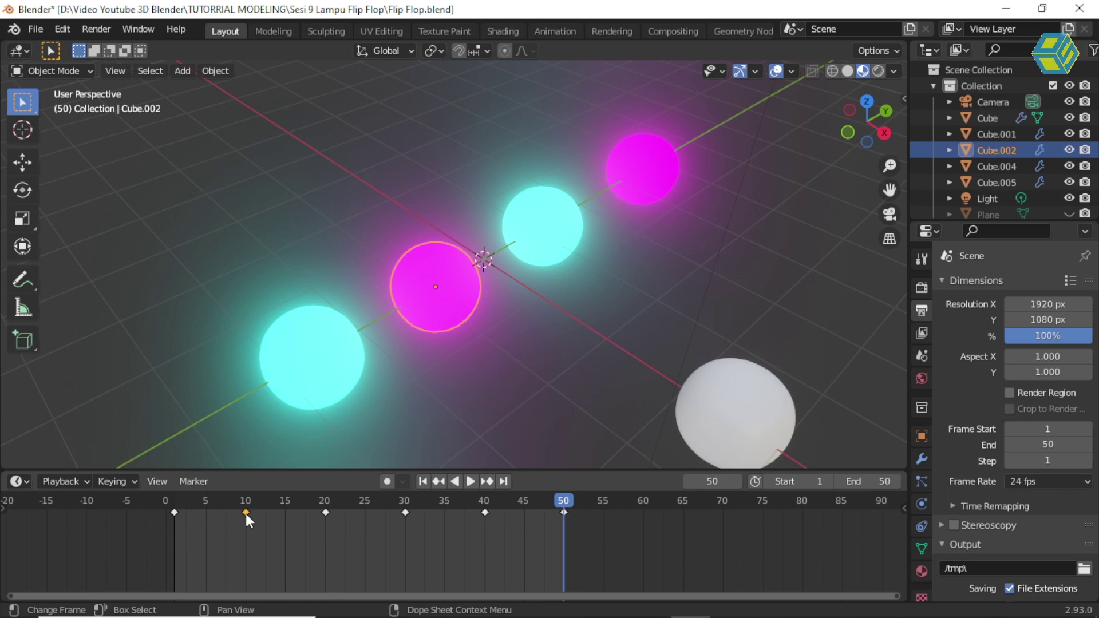
drag(246, 512, 206, 513)
click(324, 504)
key(space)
key(space)
Step: Move LAMPU2's keyframes at 20, 30, 40, 50 to frames 10, 15, 20, 25
click(325, 513)
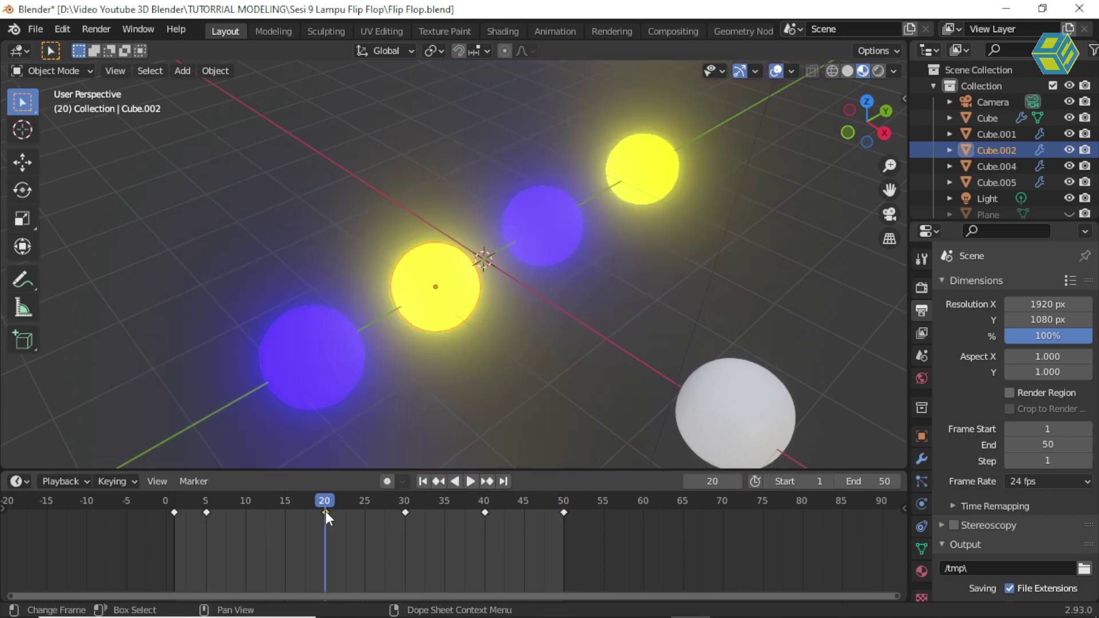
drag(325, 512, 249, 518)
click(249, 518)
click(405, 513)
drag(405, 513, 286, 522)
click(485, 513)
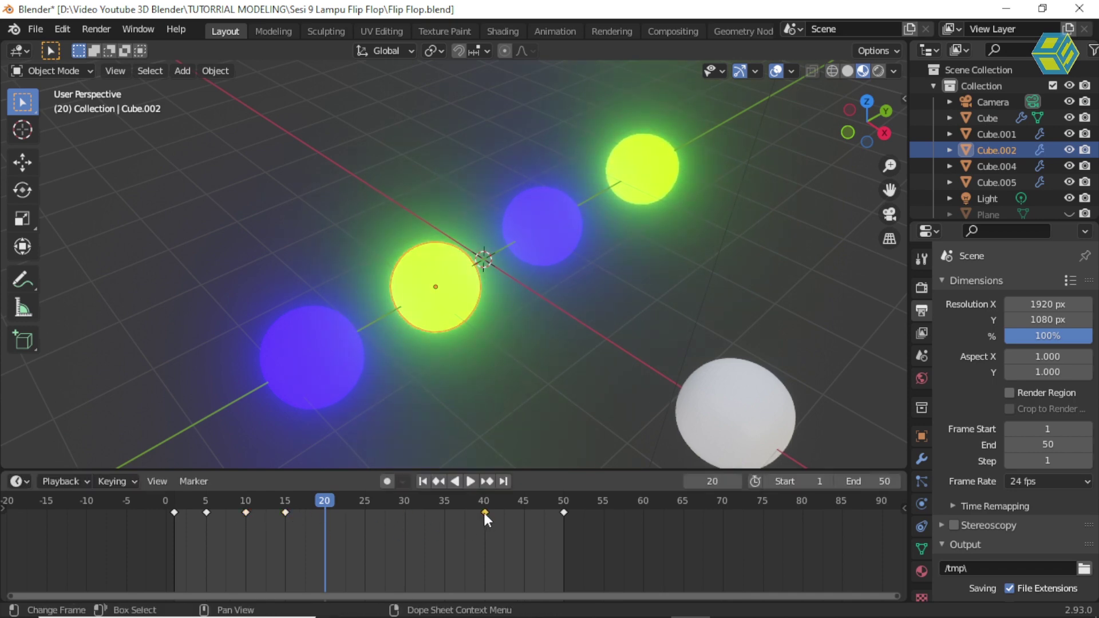
drag(486, 513, 323, 515)
drag(564, 513, 368, 522)
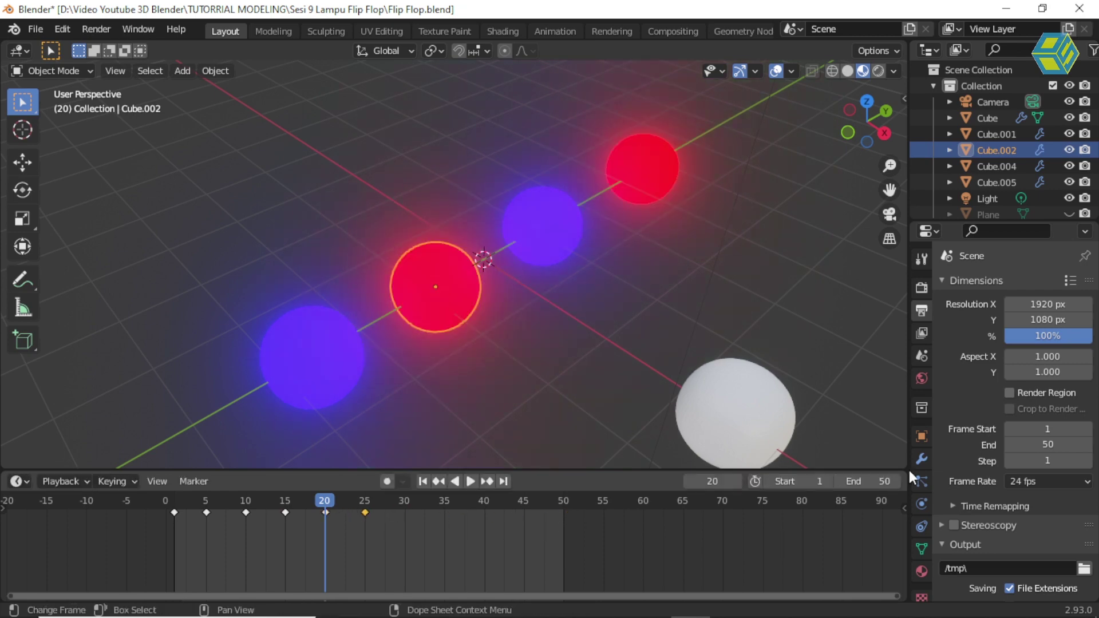
Step: Set the scene's end frame to 25
click(1041, 445)
text(25)
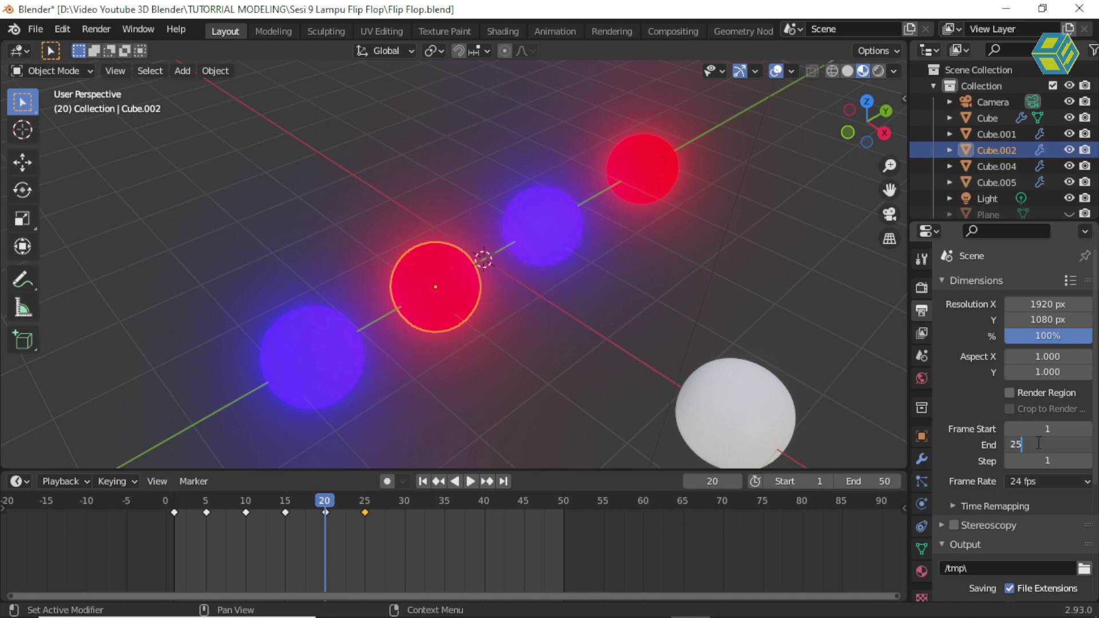
key(Return)
Step: Rewind and play the 25-frame loop to check the colour cycle, then stop
drag(324, 502, 167, 512)
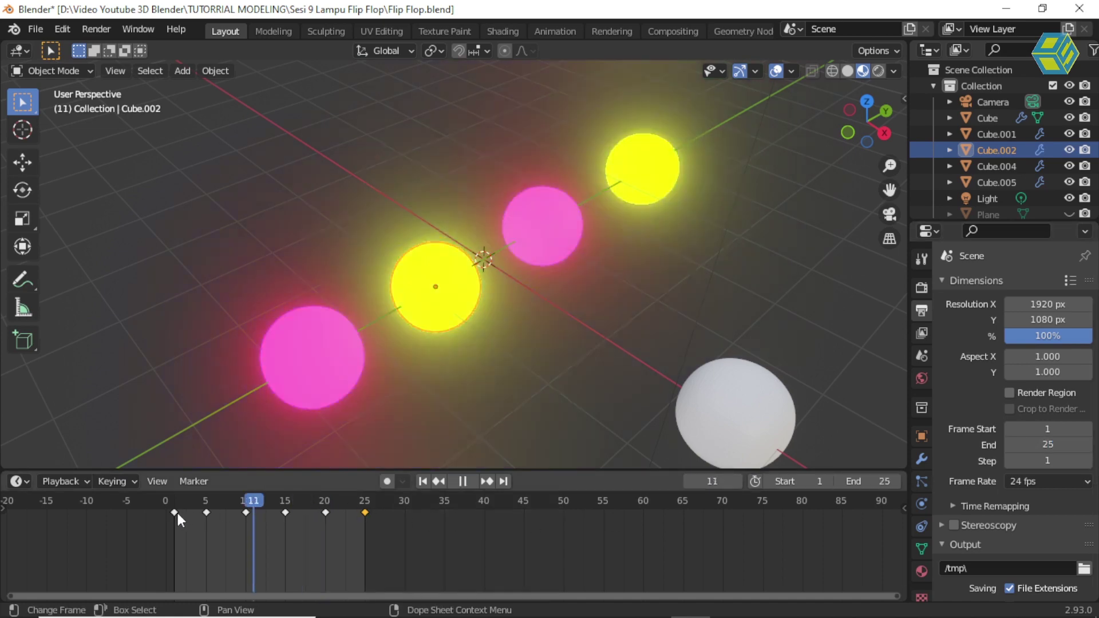
key(space)
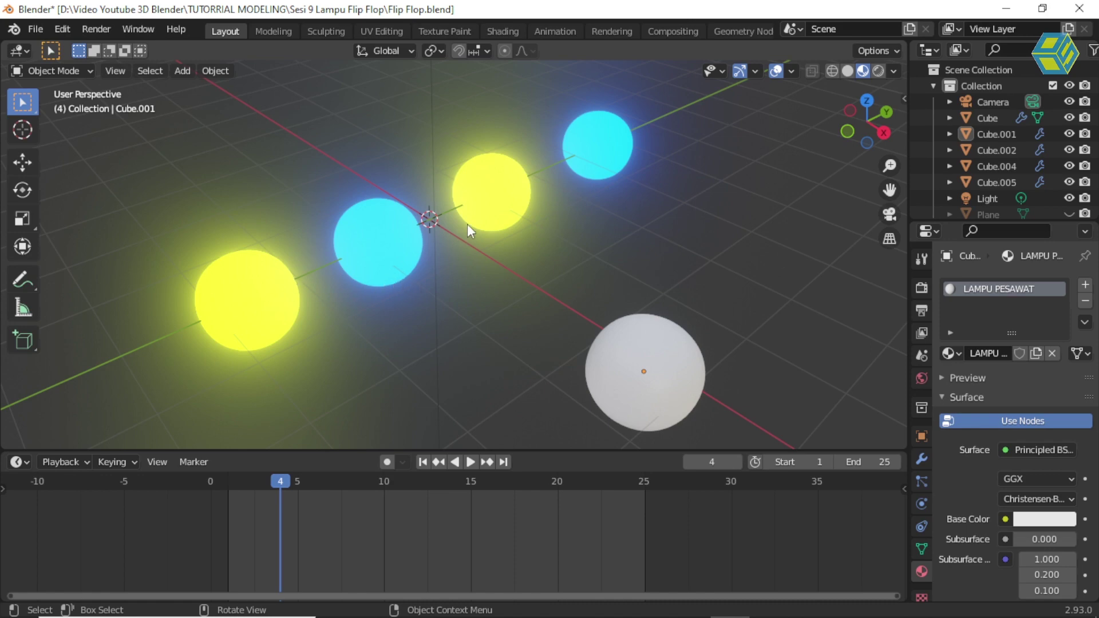
key(space)
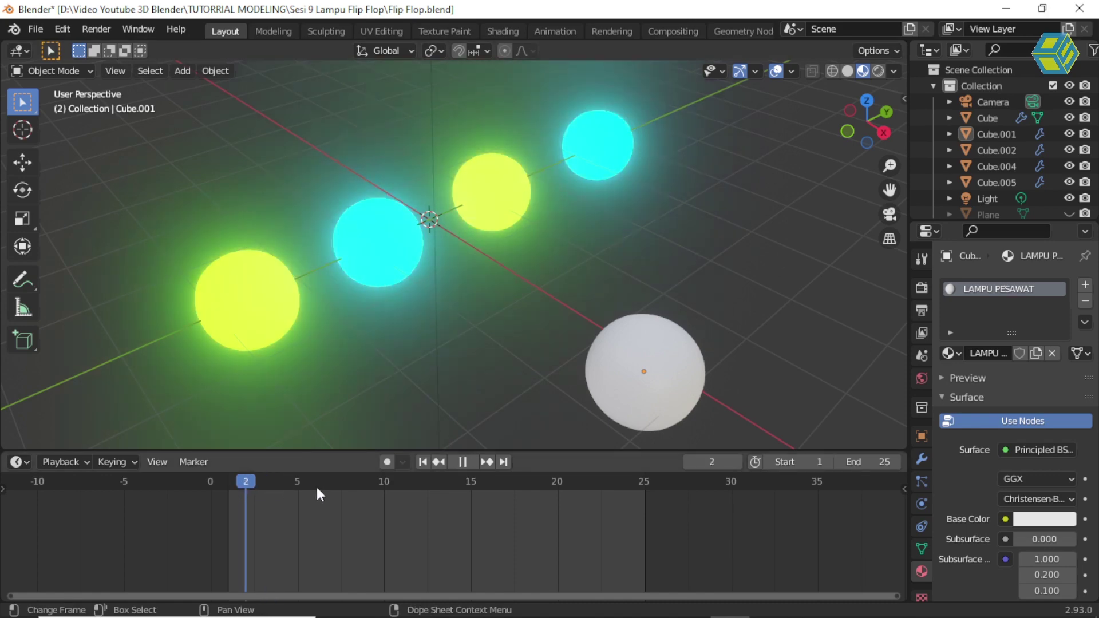
drag(388, 482, 246, 482)
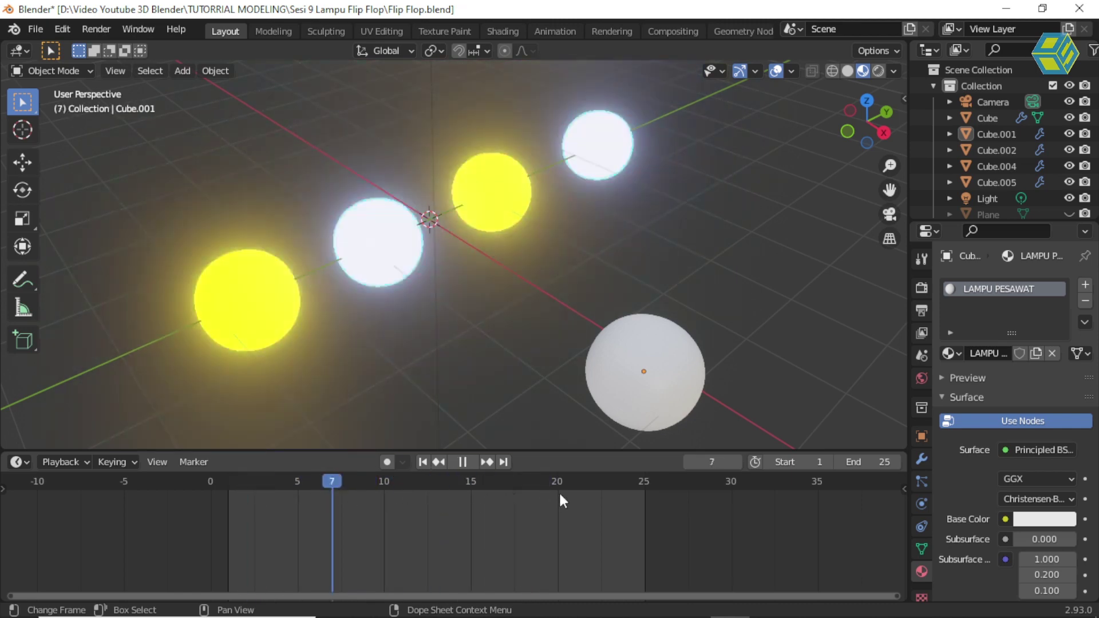
key(space)
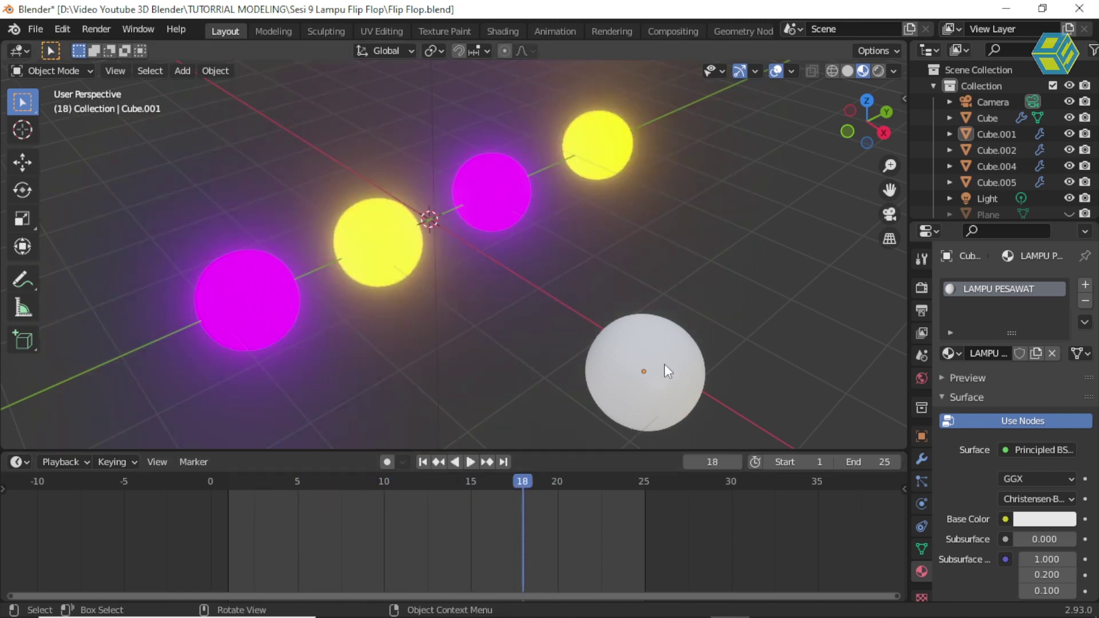
click(665, 371)
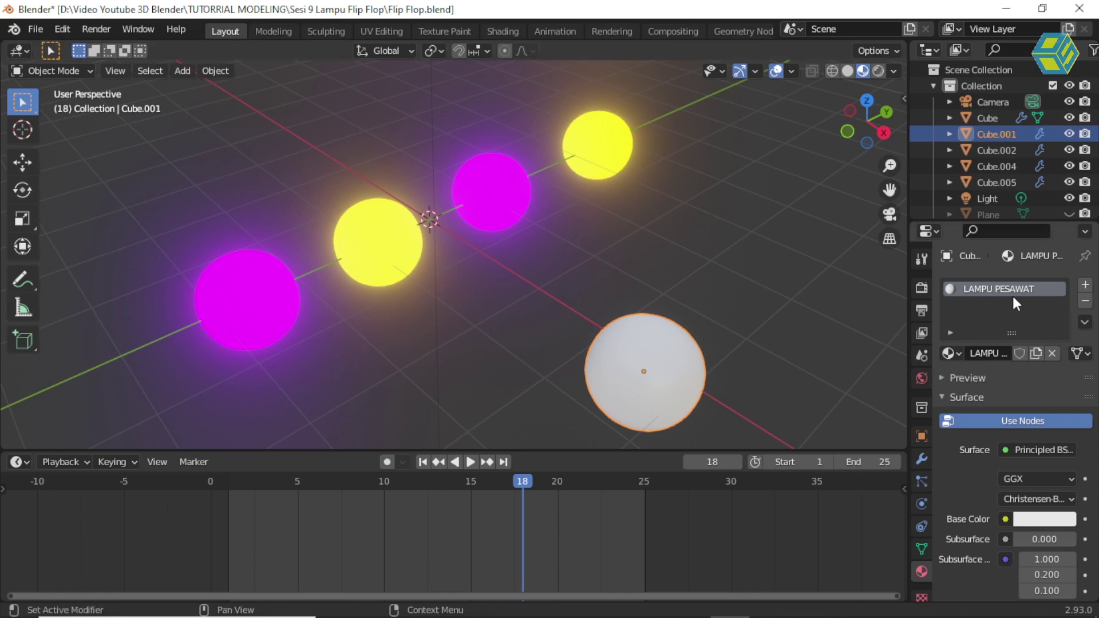
Step: Change LAMPU PESAWAT's surface shader from Principled BSDF to a white Emission shader at strength 1.000
click(1028, 450)
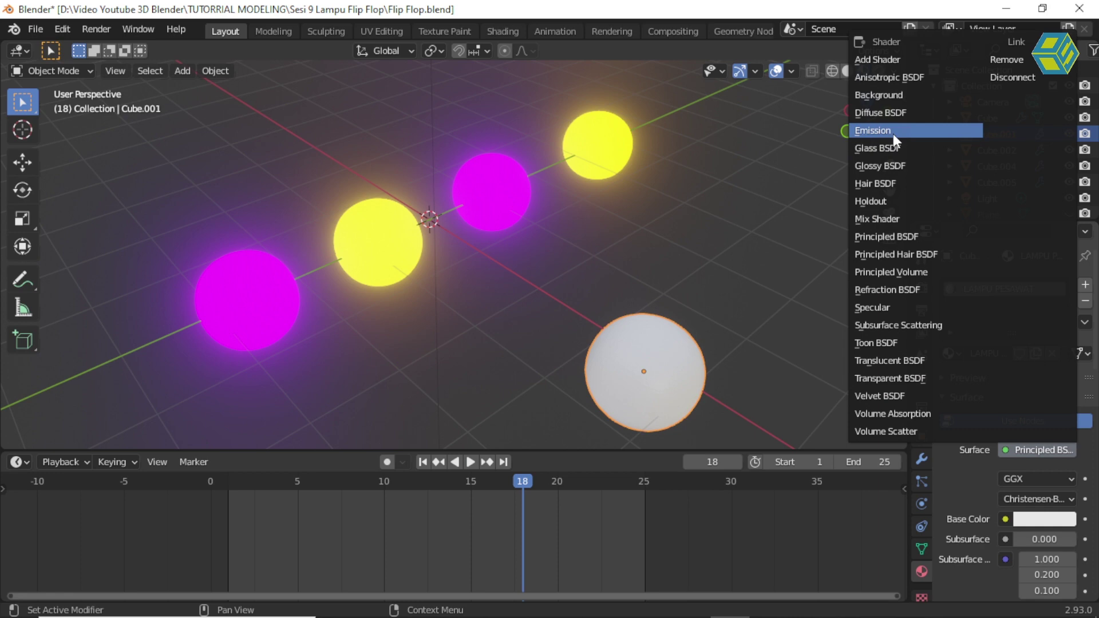
click(893, 131)
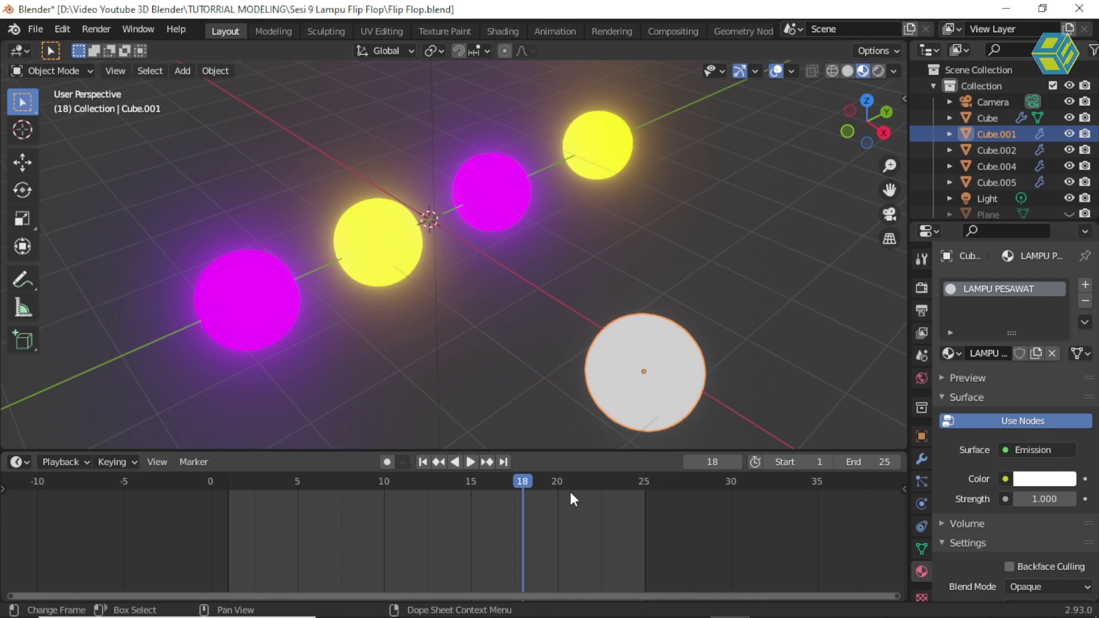
click(386, 487)
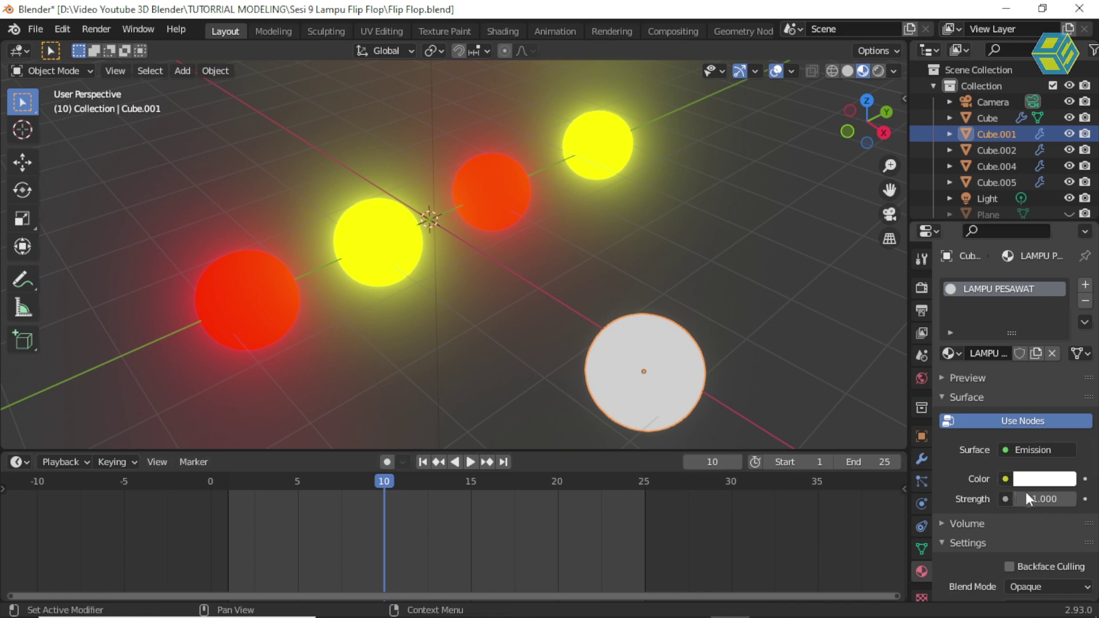
Step: Keyframe the emission strength at 0.1 on frame 10
click(1041, 499)
text(0.1)
key(Return)
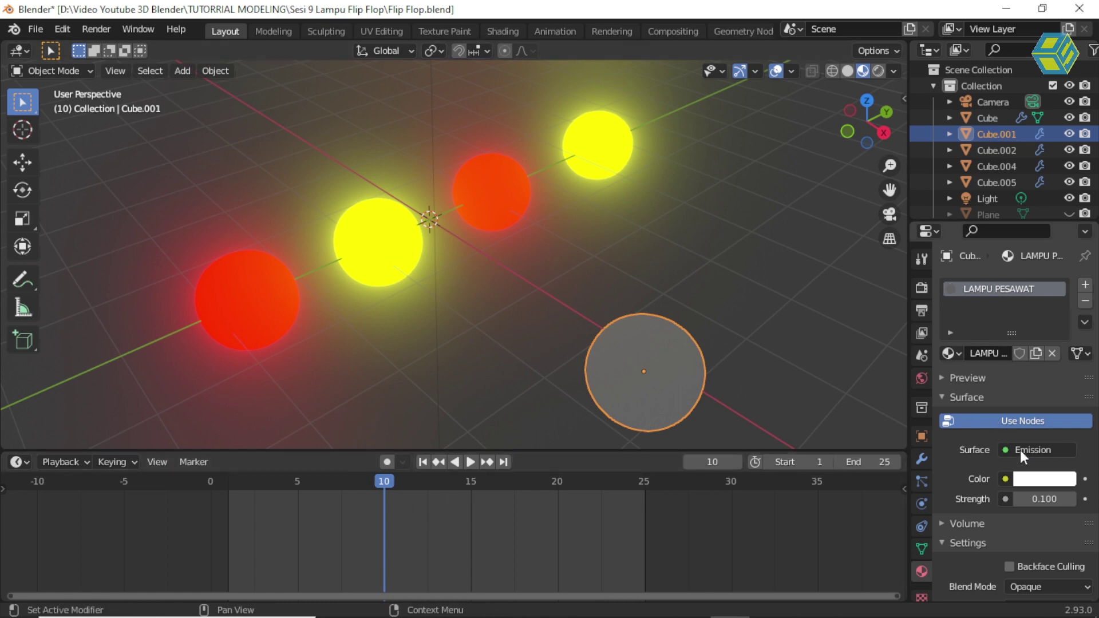
click(1084, 499)
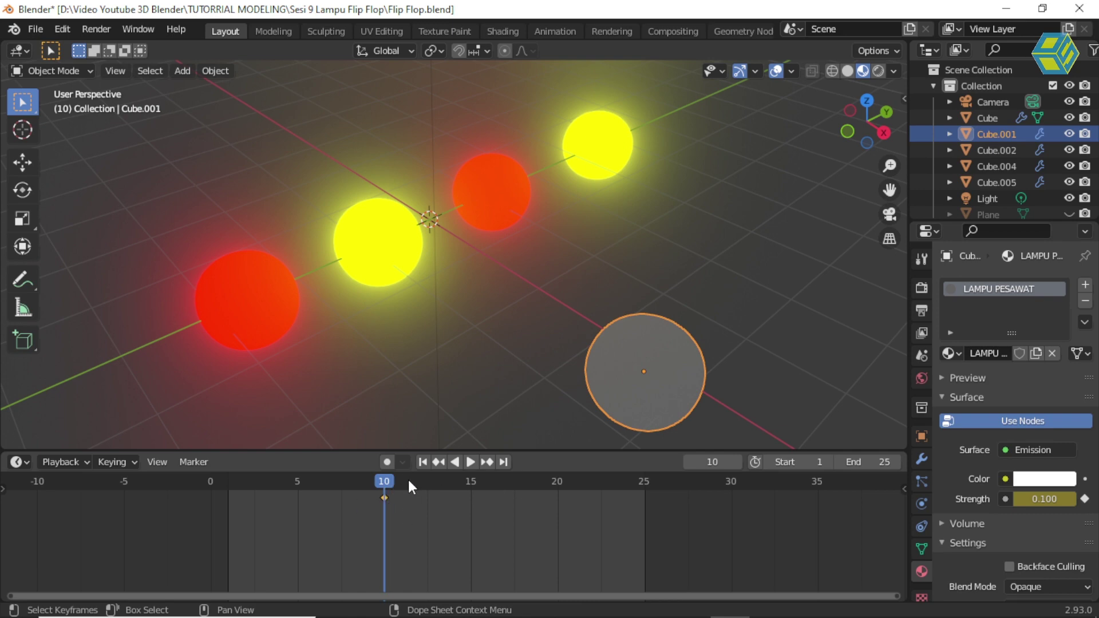
Step: Keyframe the emission strength at 80 on frame 11
click(407, 485)
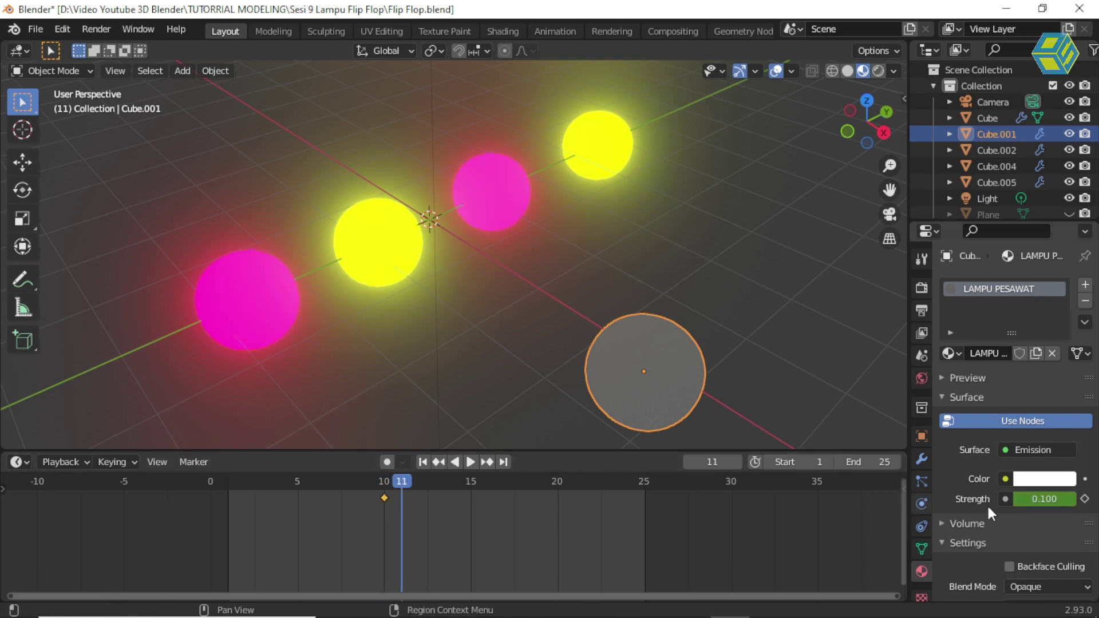
click(1043, 500)
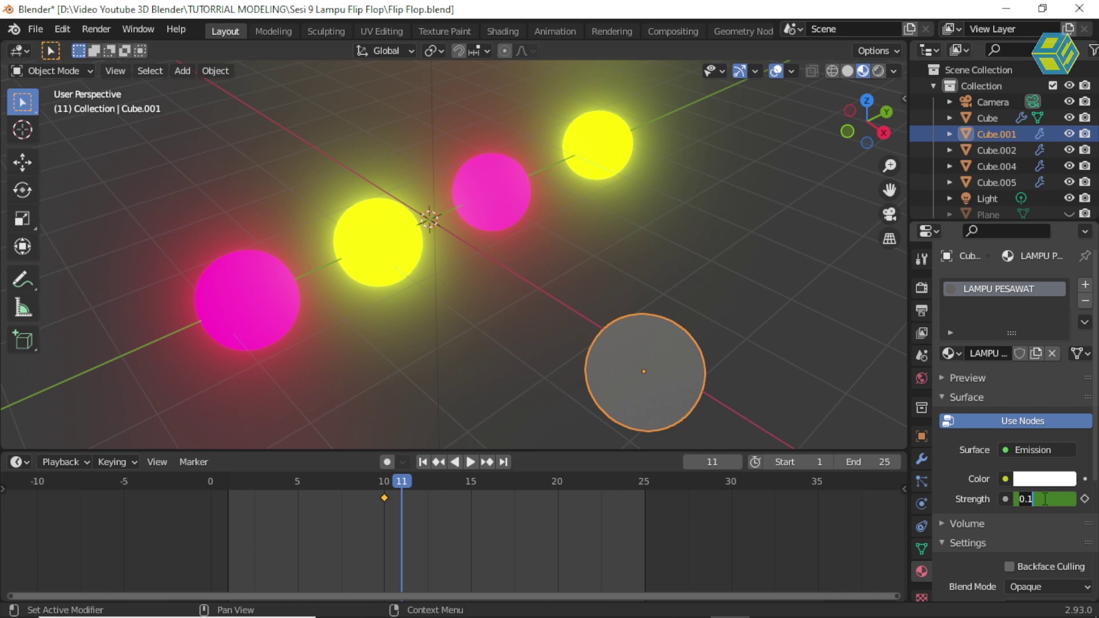
text(80)
key(Return)
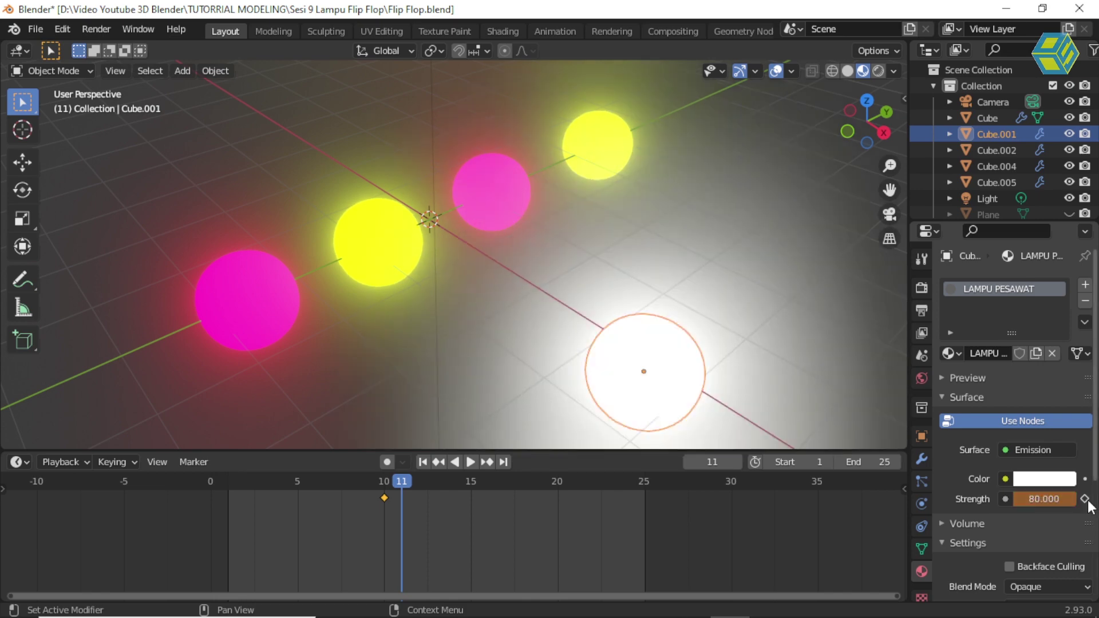
click(1086, 499)
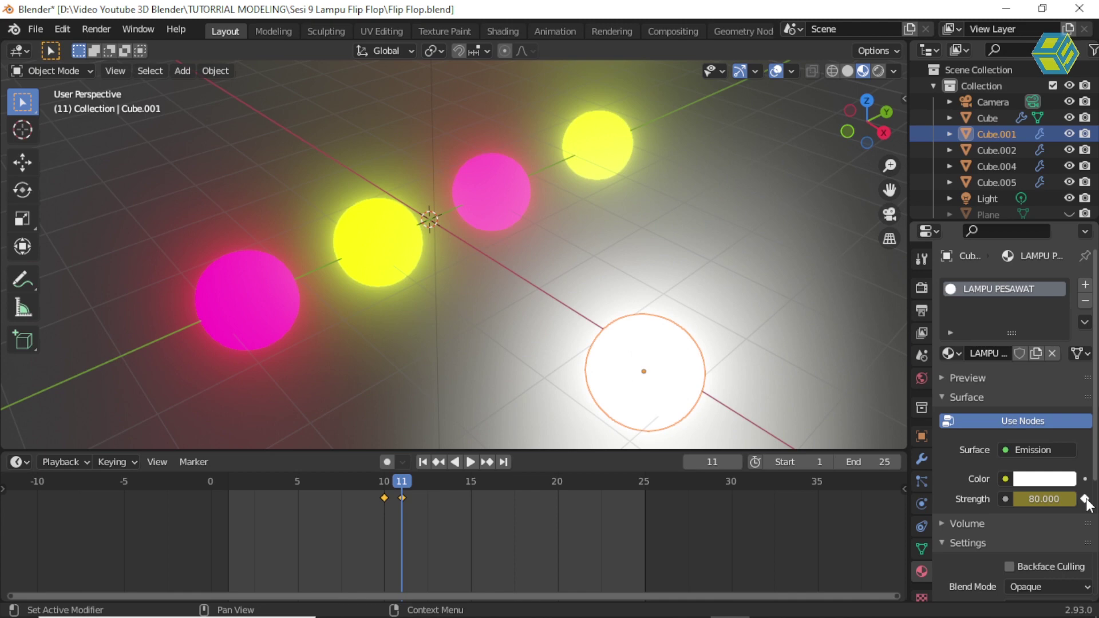
Step: Keyframe the strength back to 0.1 on frame 12 and play back the flash
click(417, 481)
click(1041, 499)
text(0.1)
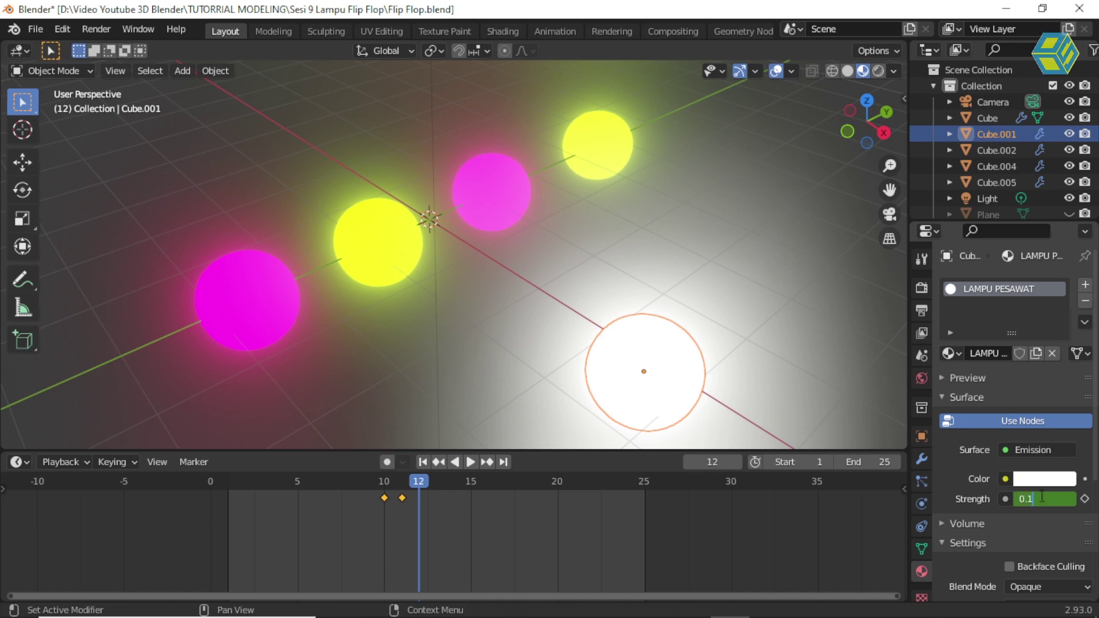
key(Return)
click(1085, 499)
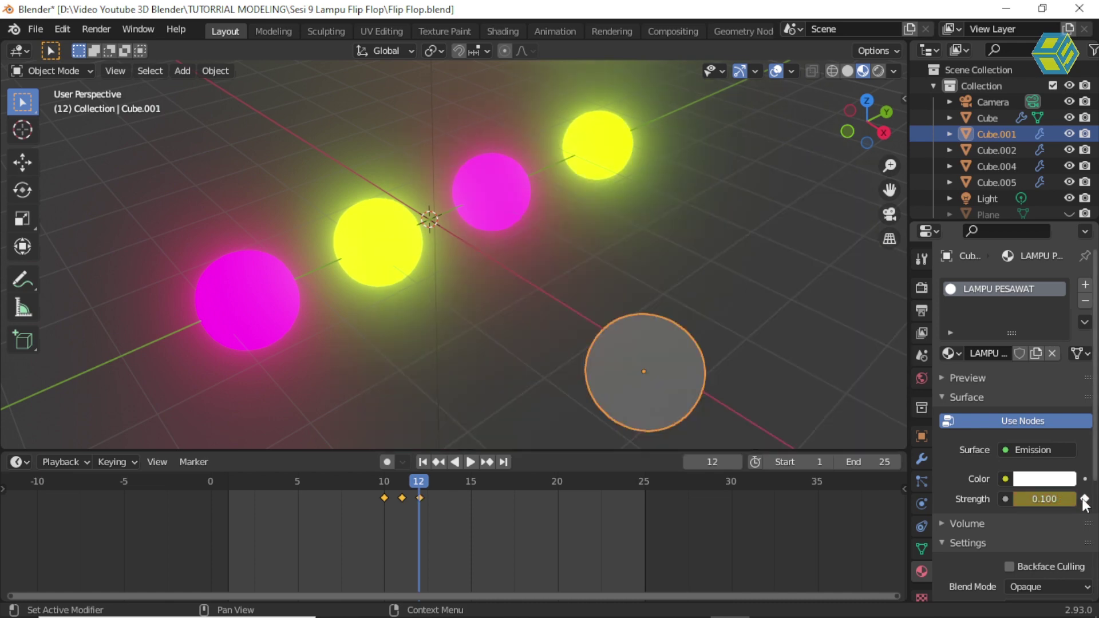
key(space)
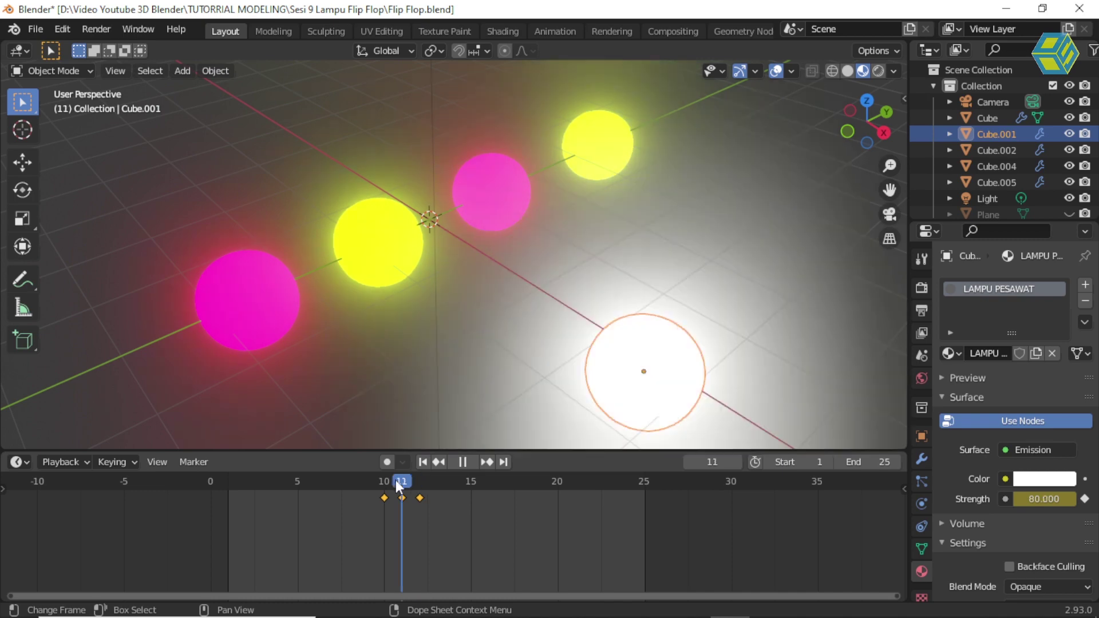
click(383, 484)
mouse_move(382, 483)
mouse_down()
mouse_move(422, 487)
mouse_move(260, 486)
mouse_up()
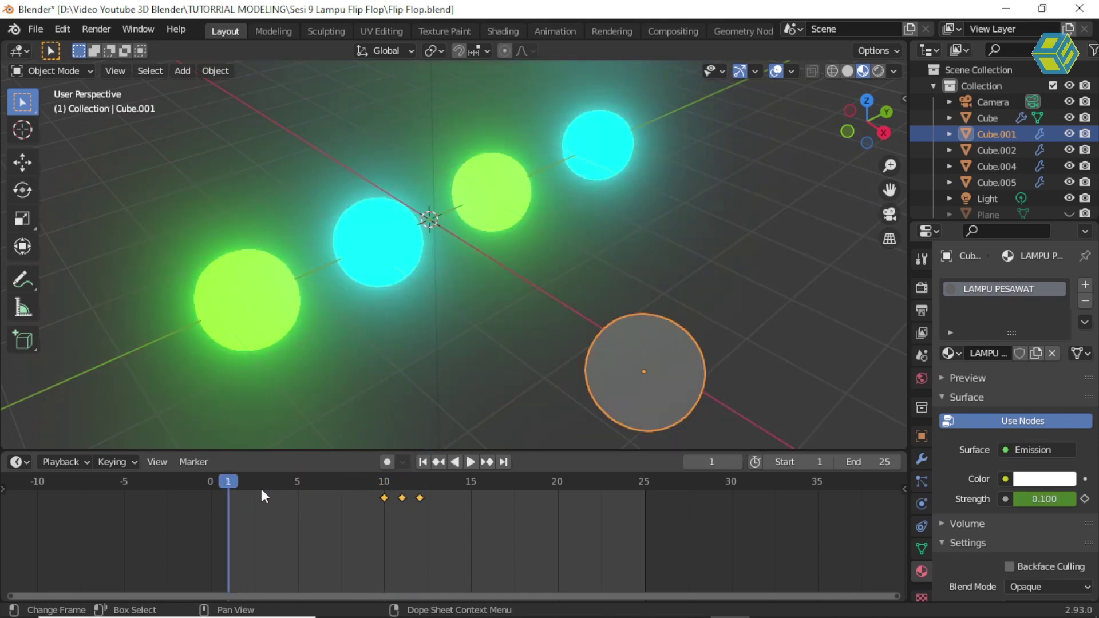
key(space)
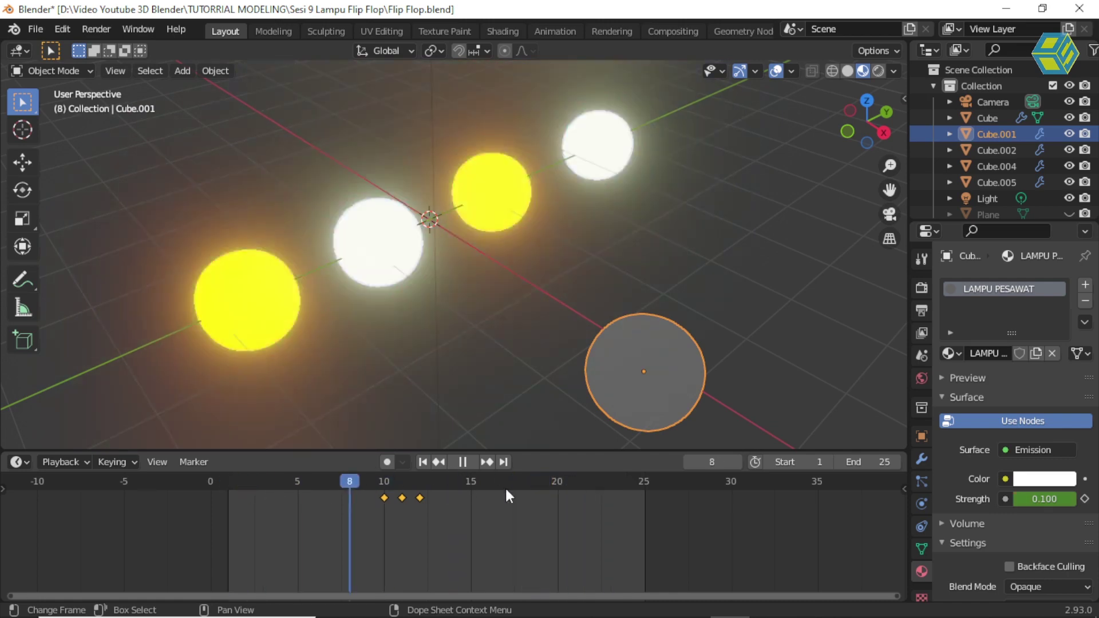
key(space)
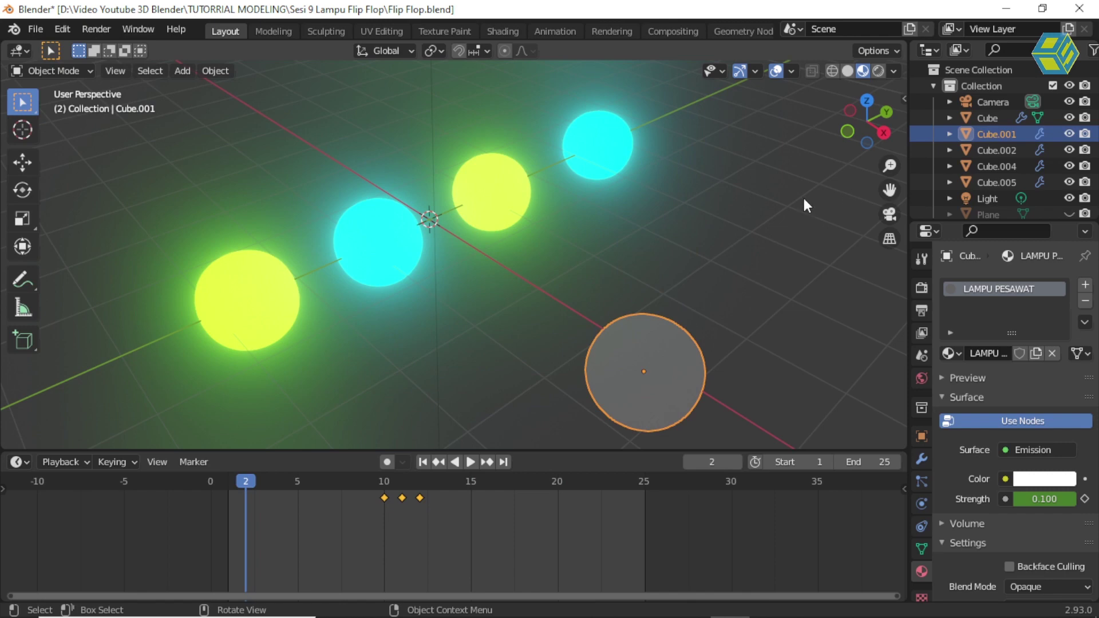
key(space)
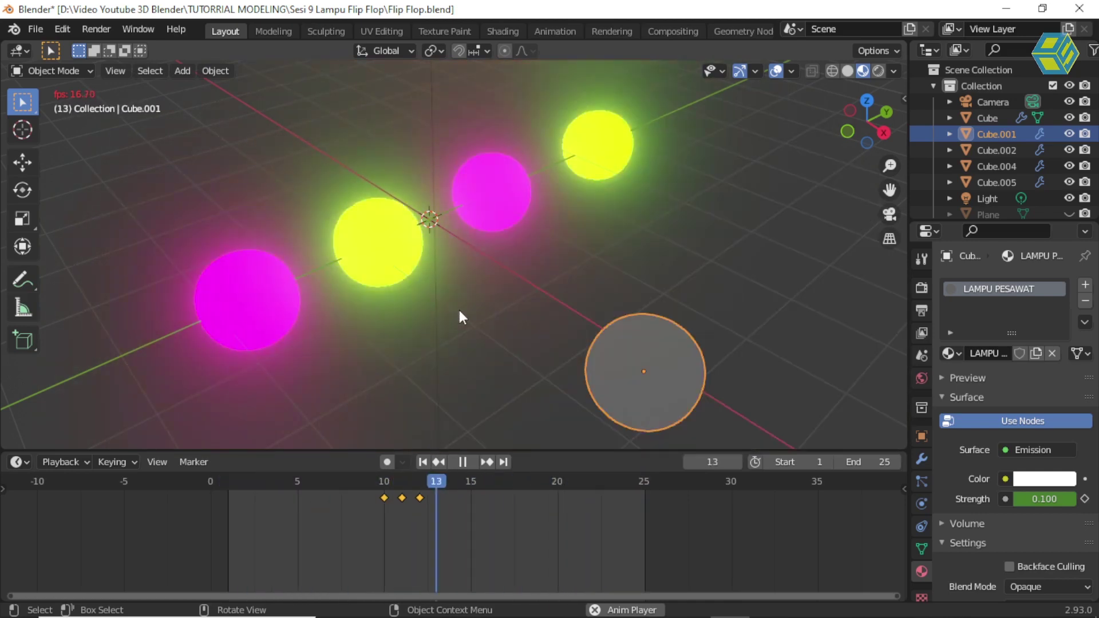
key(space)
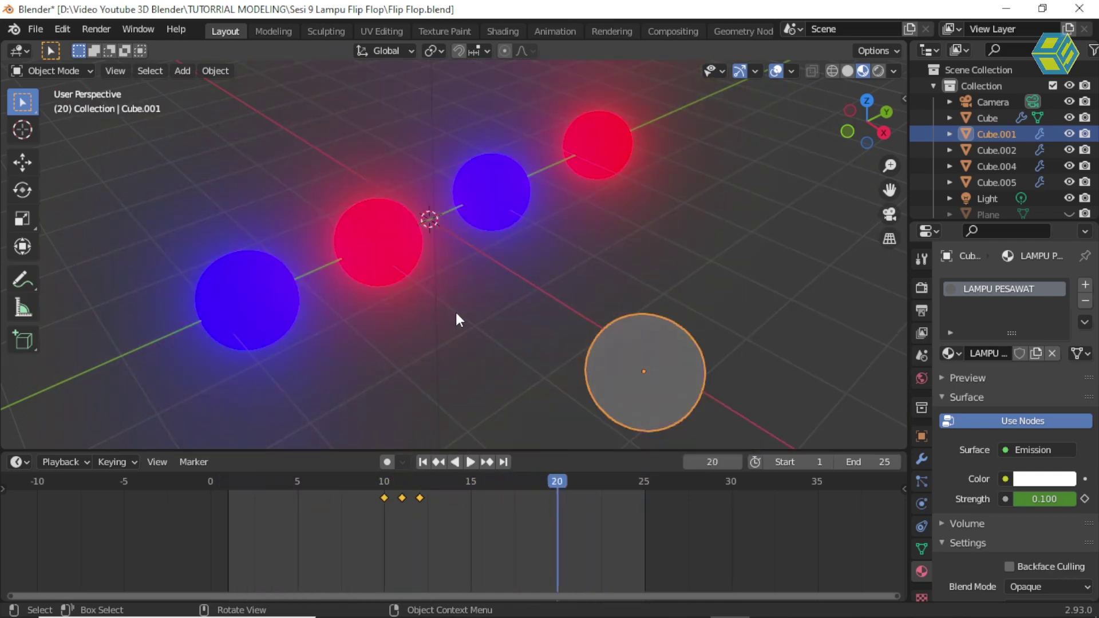